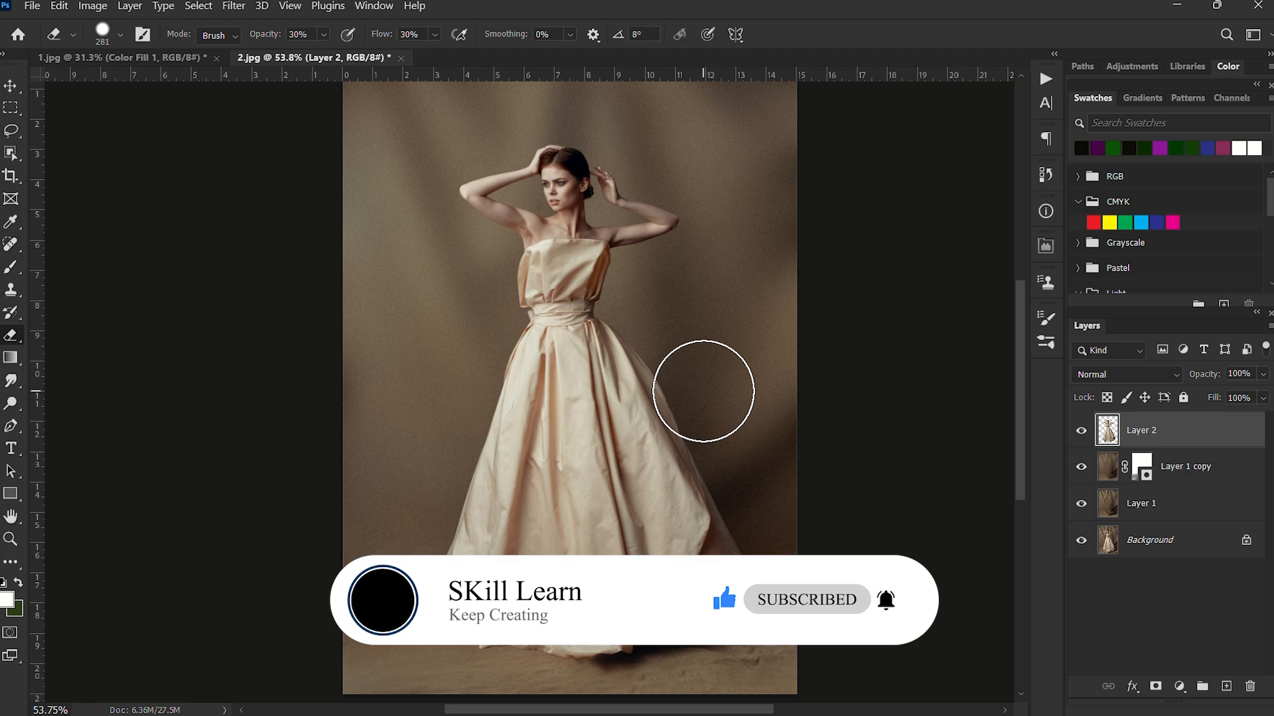
# Delete Layer 2, Layer 1 copy and Layer 1, leaving only the Background layer.
pyautogui.keyDown('shift'); pyautogui.click(1167, 502); pyautogui.keyUp('shift')
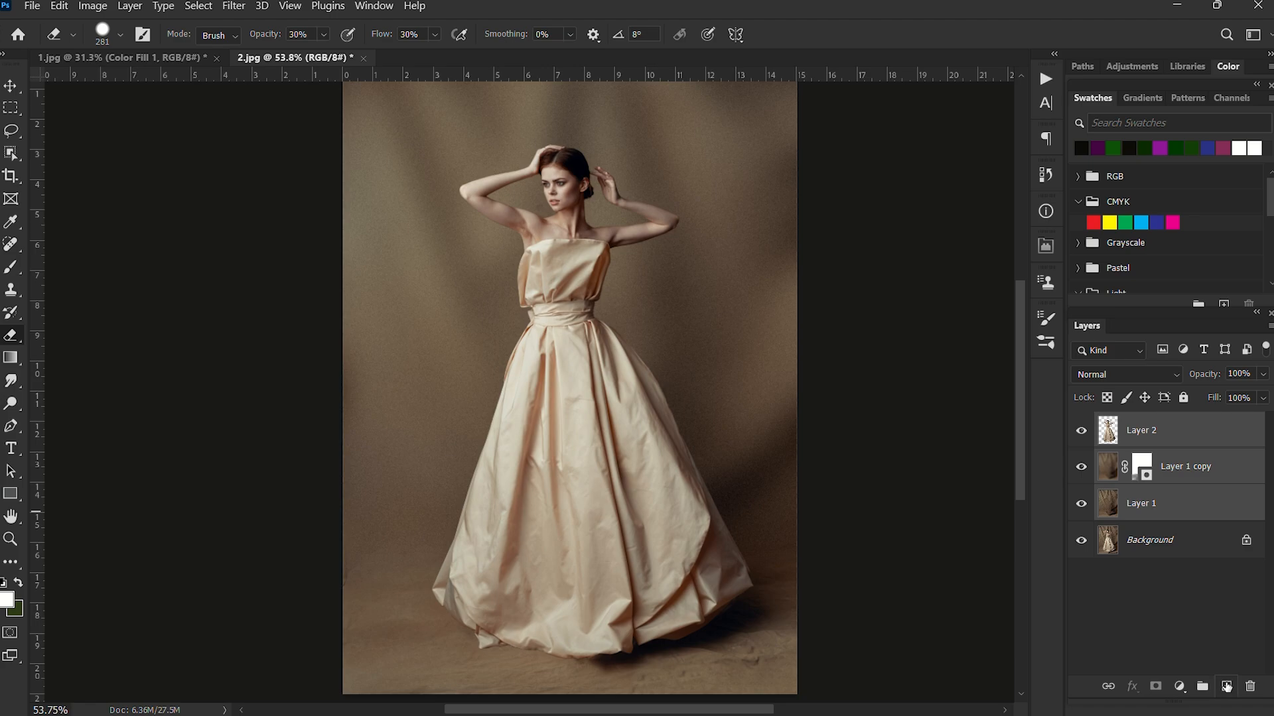
pyautogui.click(1249, 686)
pyautogui.click(361, 298)
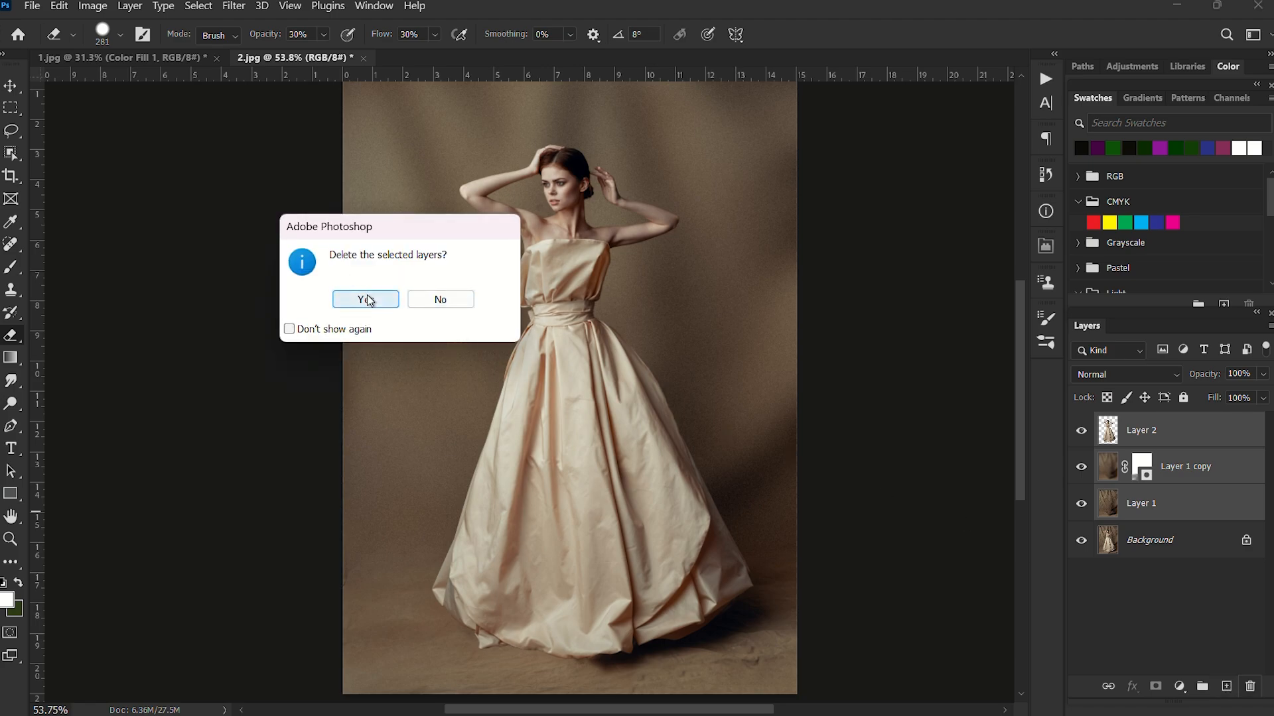
# Duplicate the Background layer as Background copy.
pyautogui.scroll(2, 534, 341)
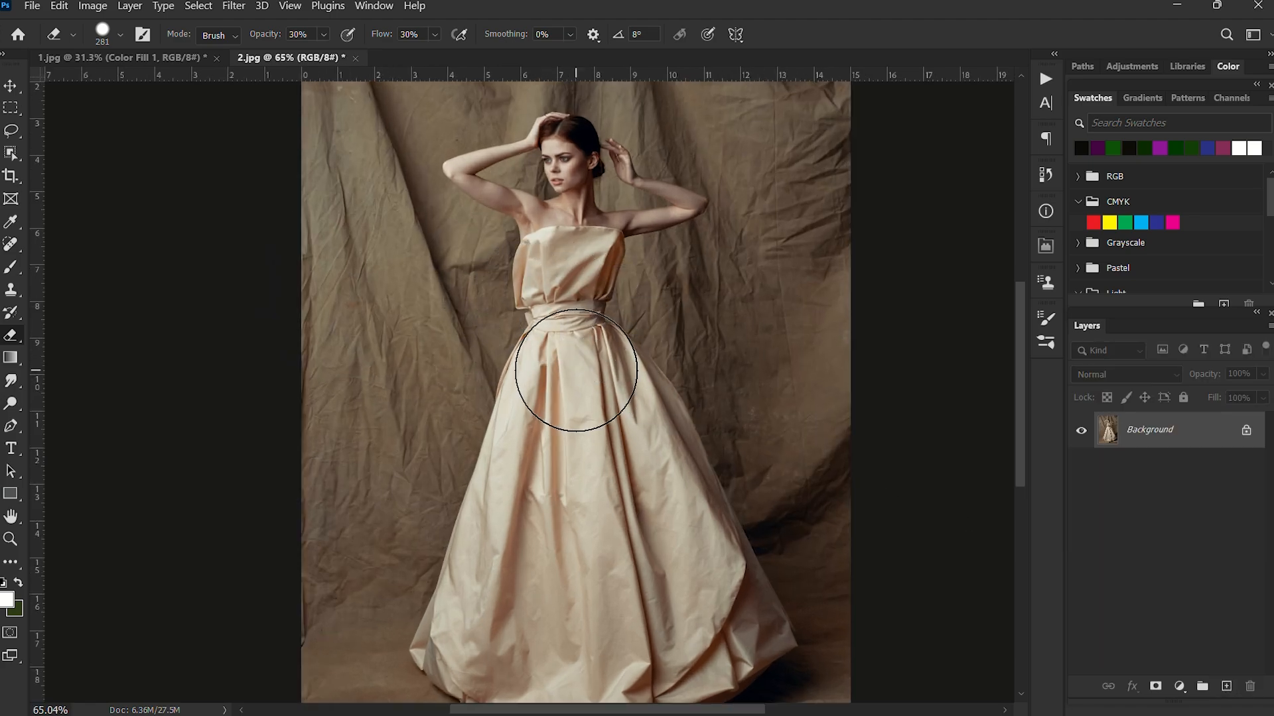
pyautogui.scroll(-2, 581, 371)
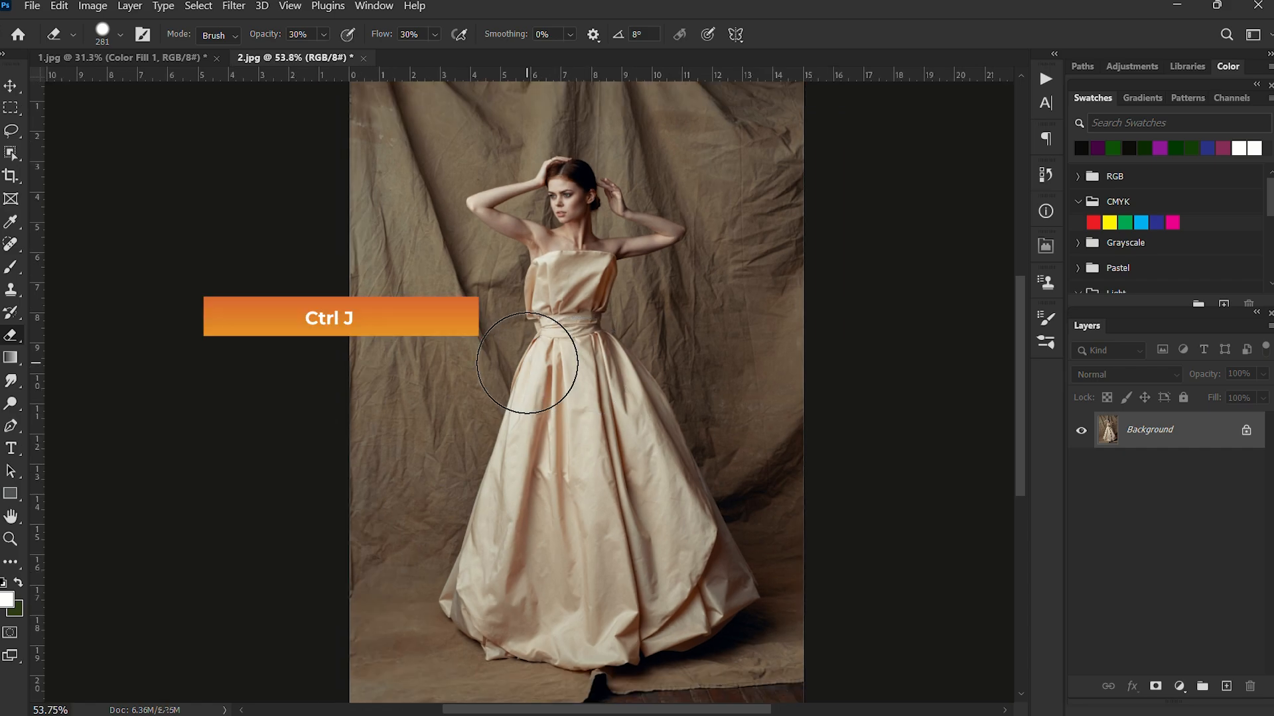
pyautogui.hotkey('ctrl', 'j')
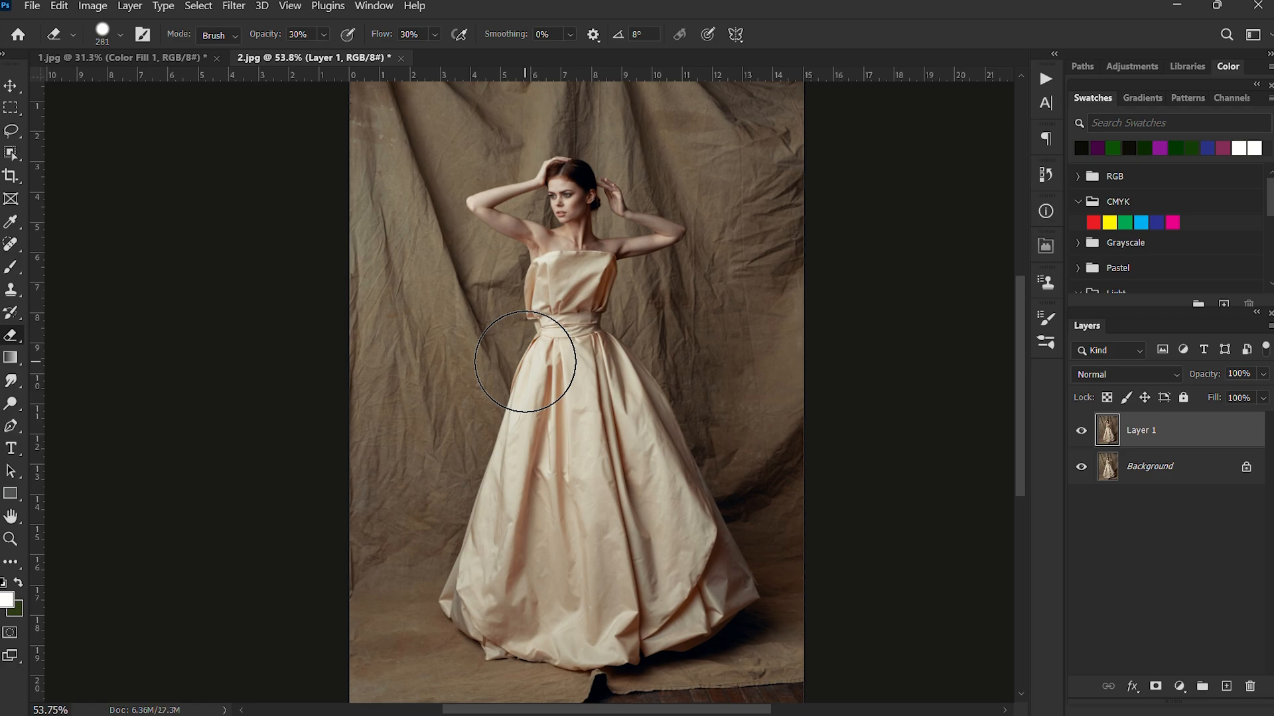
pyautogui.hotkey('ctrl', 'z')
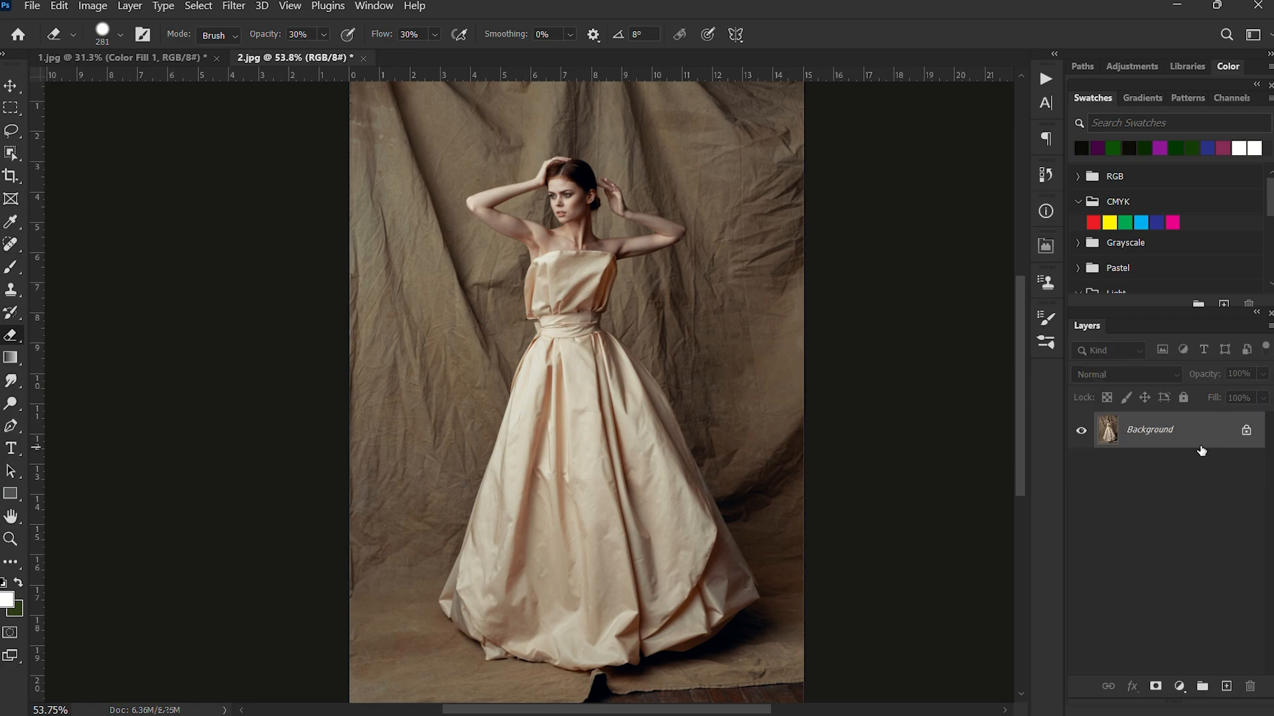
pyautogui.moveTo(1171, 434); pyautogui.dragTo(1229, 687)
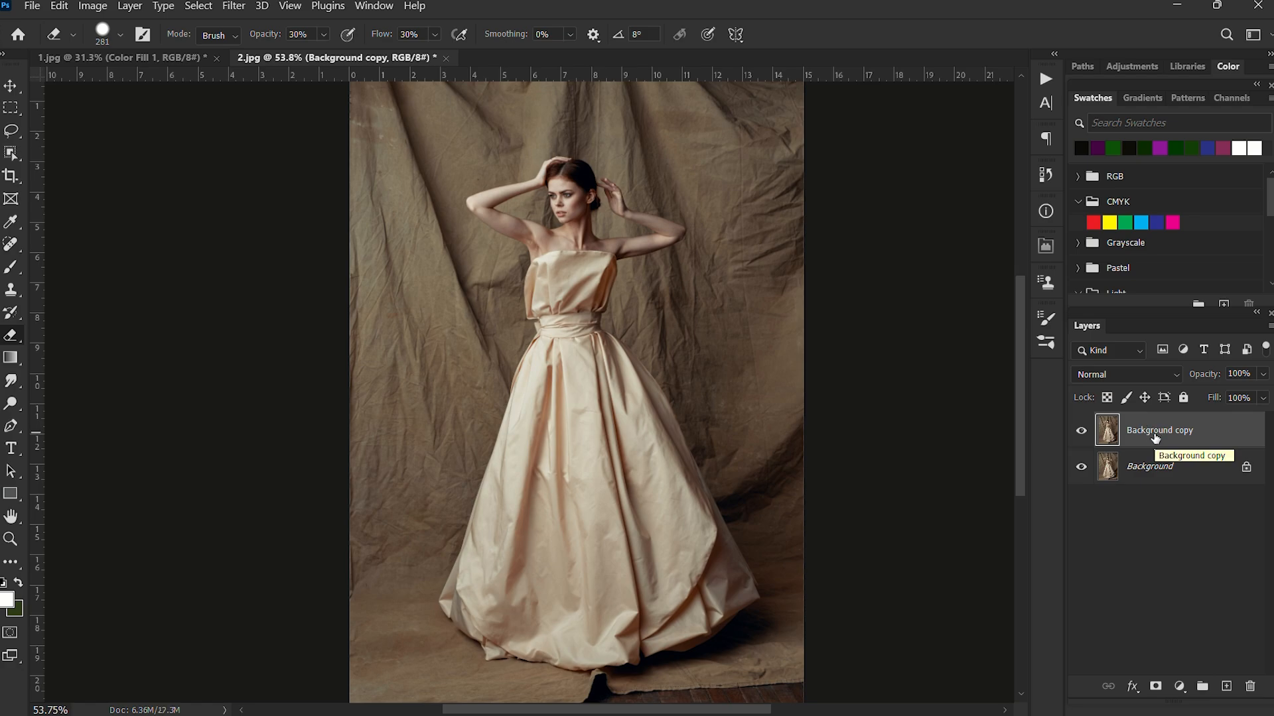
# Select the woman and her gown on the duplicated layer with the Object Selection tool.
pyautogui.scroll(-2, 663, 395)
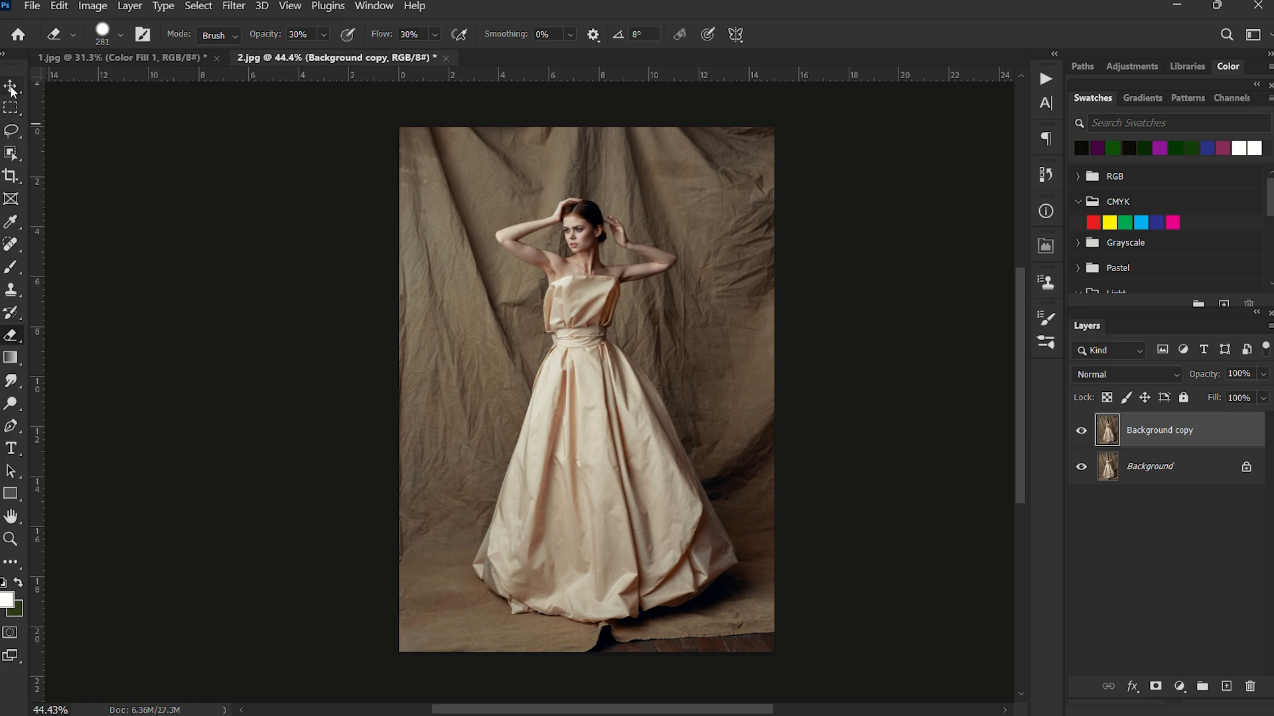
pyautogui.click(11, 154)
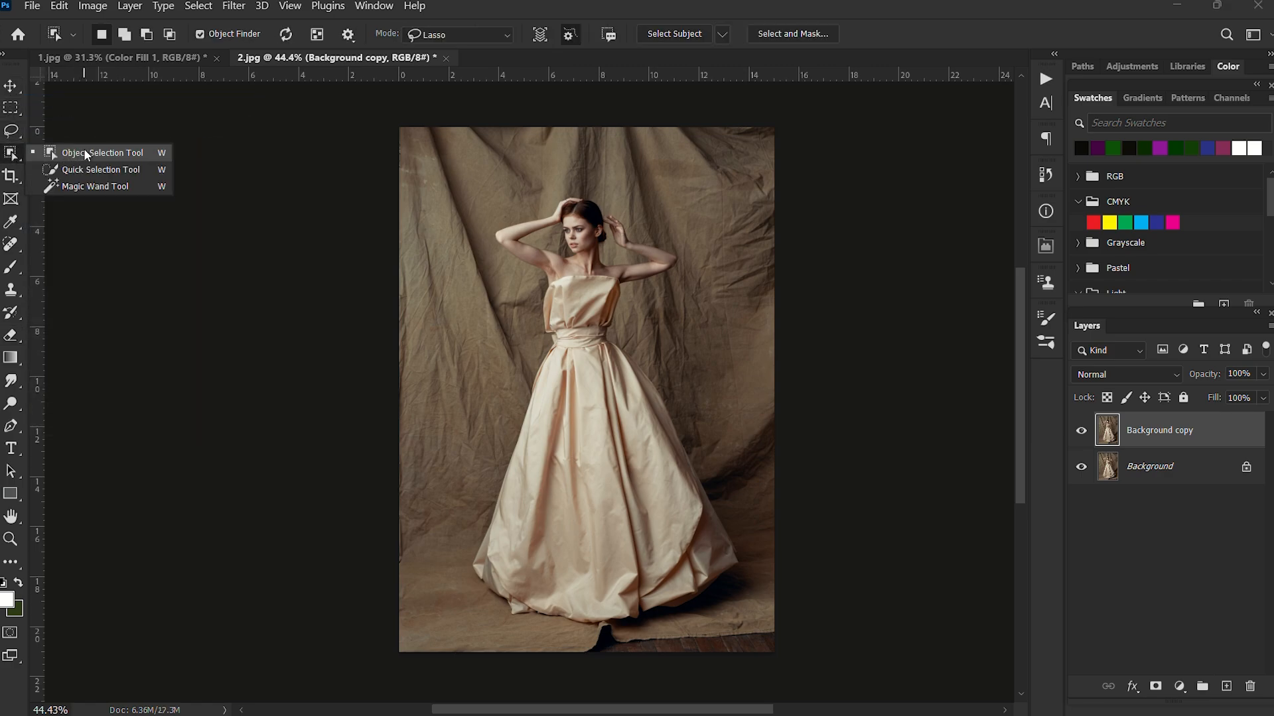
pyautogui.click(83, 152)
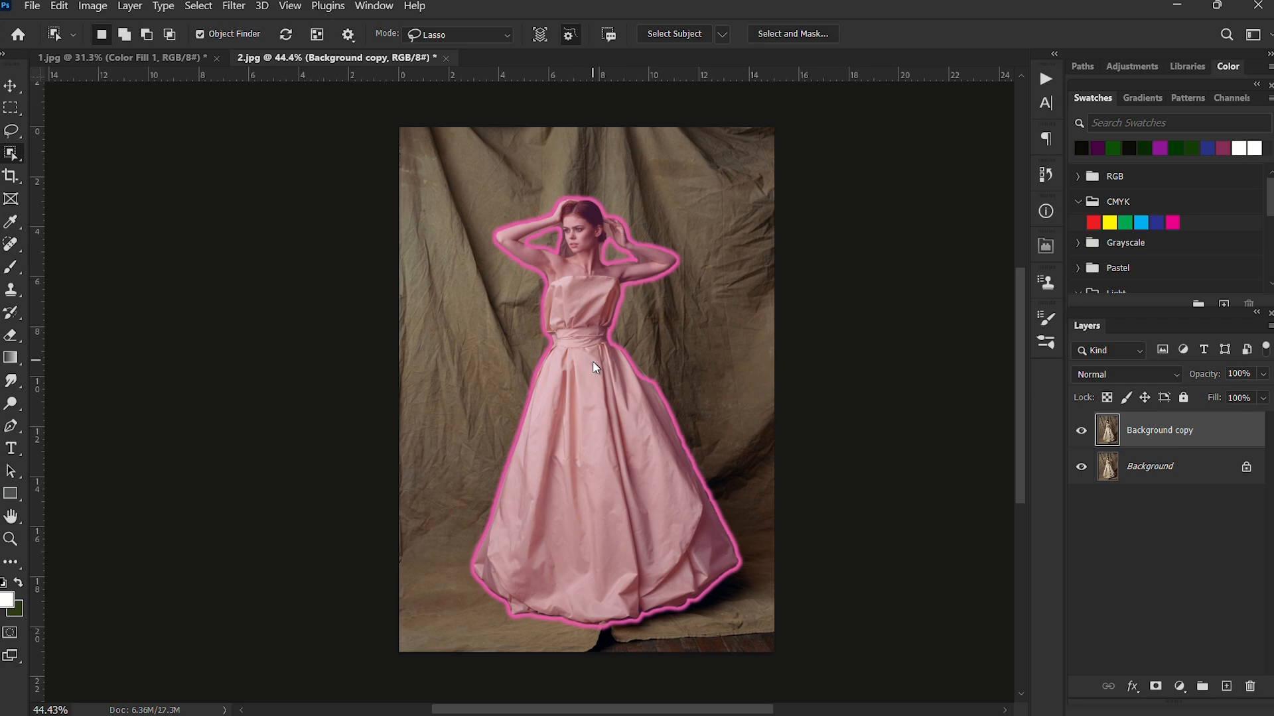
pyautogui.click(577, 302)
# Subtract the dark fabric fold below the gown's hem from the selection.
pyautogui.scroll(3, 568, 265)
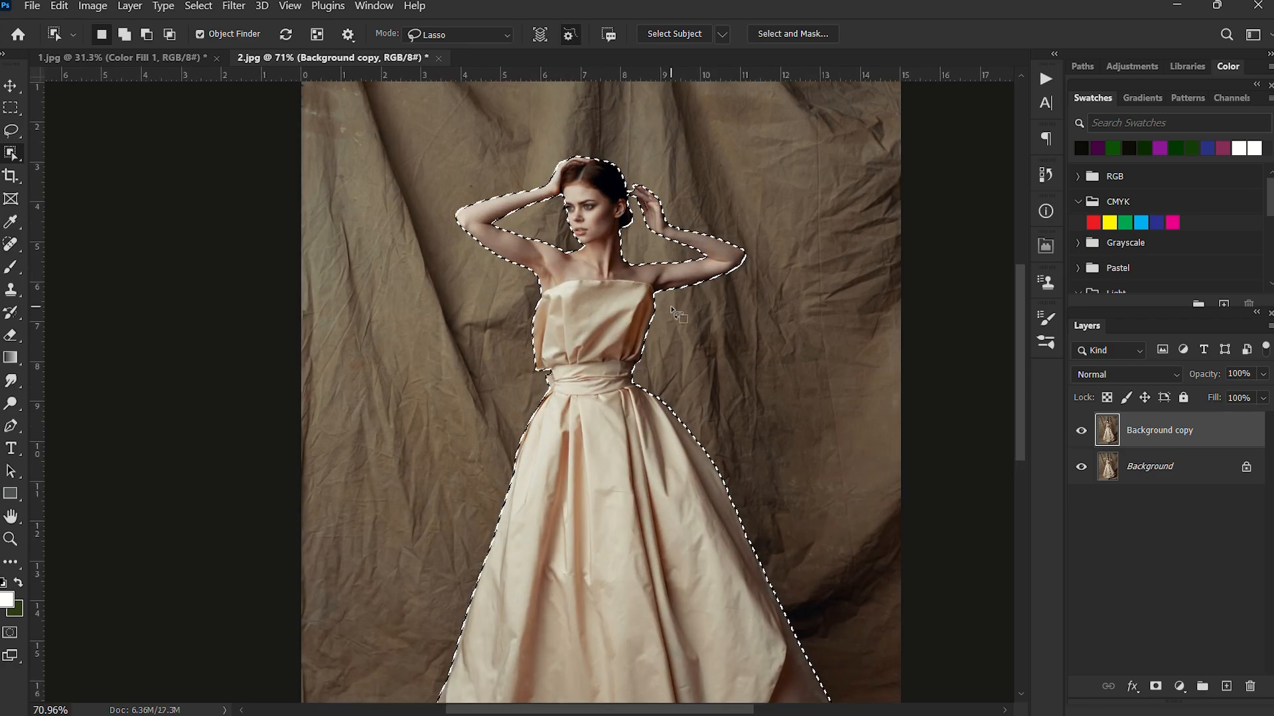
pyautogui.scroll(3, 656, 246)
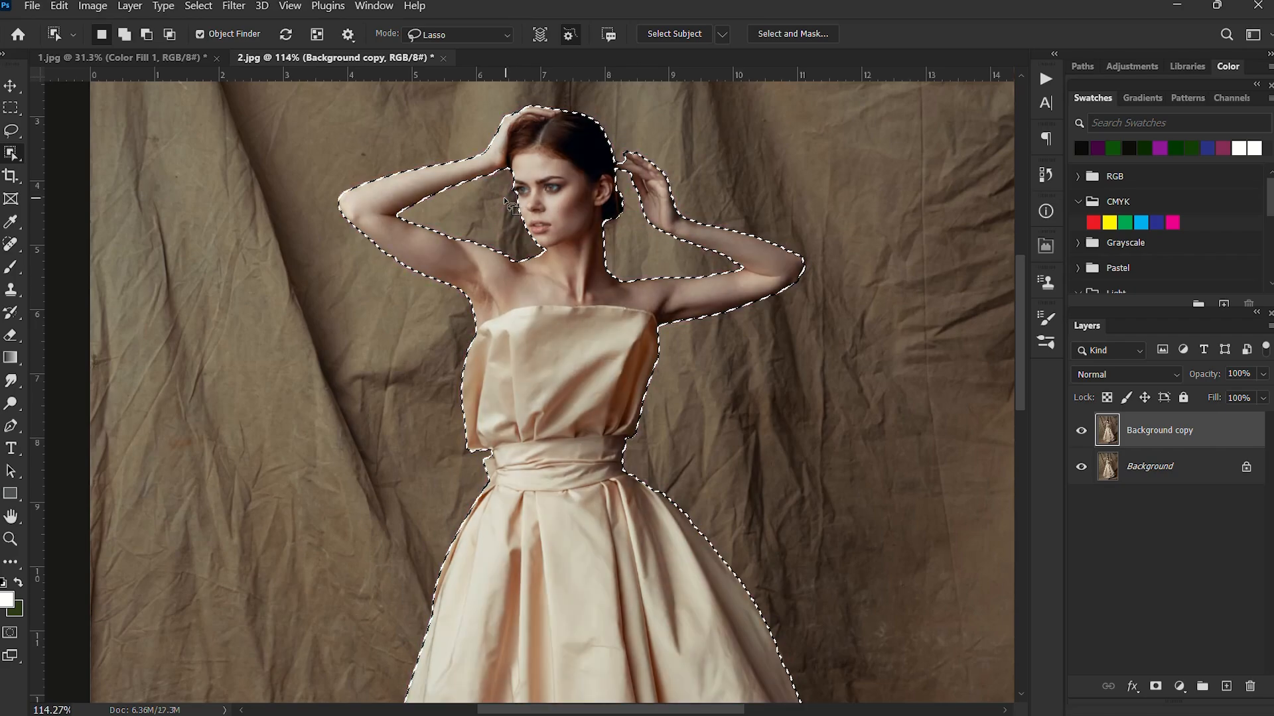
pyautogui.scroll(-6, 571, 421)
pyautogui.moveTo(597, 621); pyautogui.dragTo(611, 459)
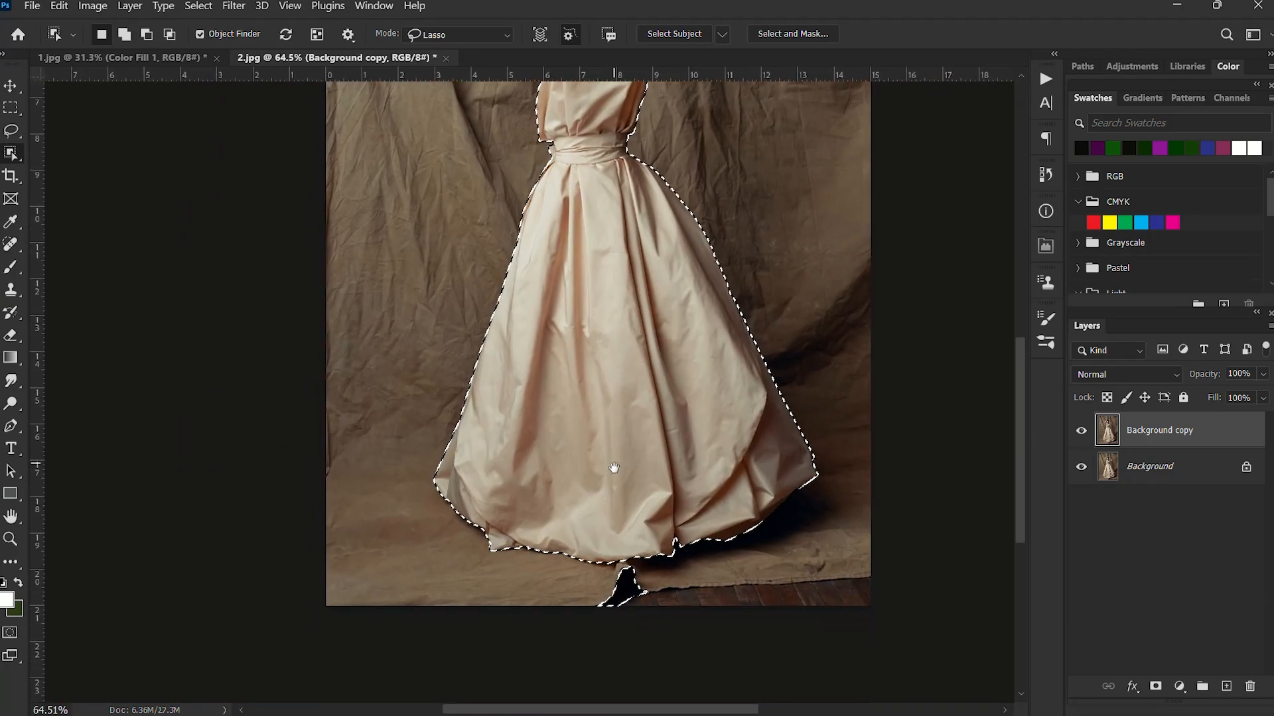
pyautogui.scroll(3, 653, 574)
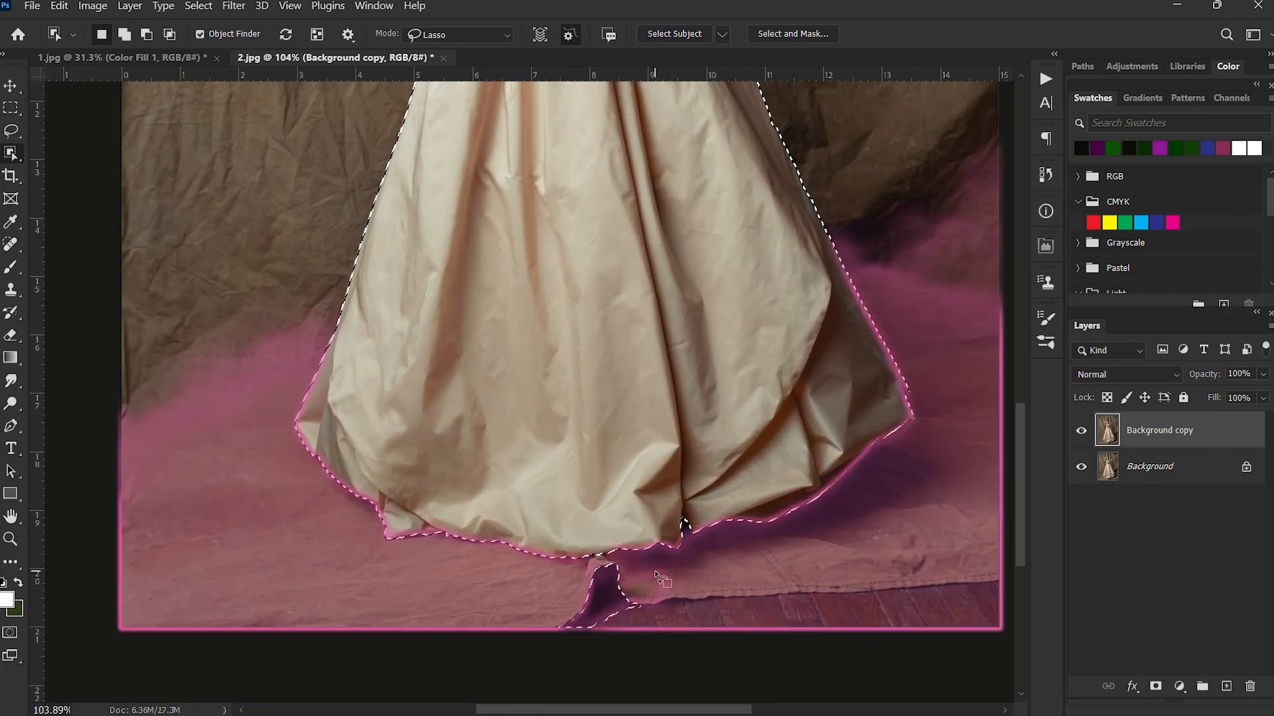
pyautogui.press('alt')
pyautogui.moveTo(653, 569)
pyautogui.mouseDown()
pyautogui.moveTo(614, 564)
pyautogui.moveTo(557, 640)
pyautogui.moveTo(690, 600)
pyautogui.moveTo(663, 567)
pyautogui.mouseUp()
# Copy the selected woman to a new layer, then make the Background copy layer active.
pyautogui.hotkey('ctrl', '0')
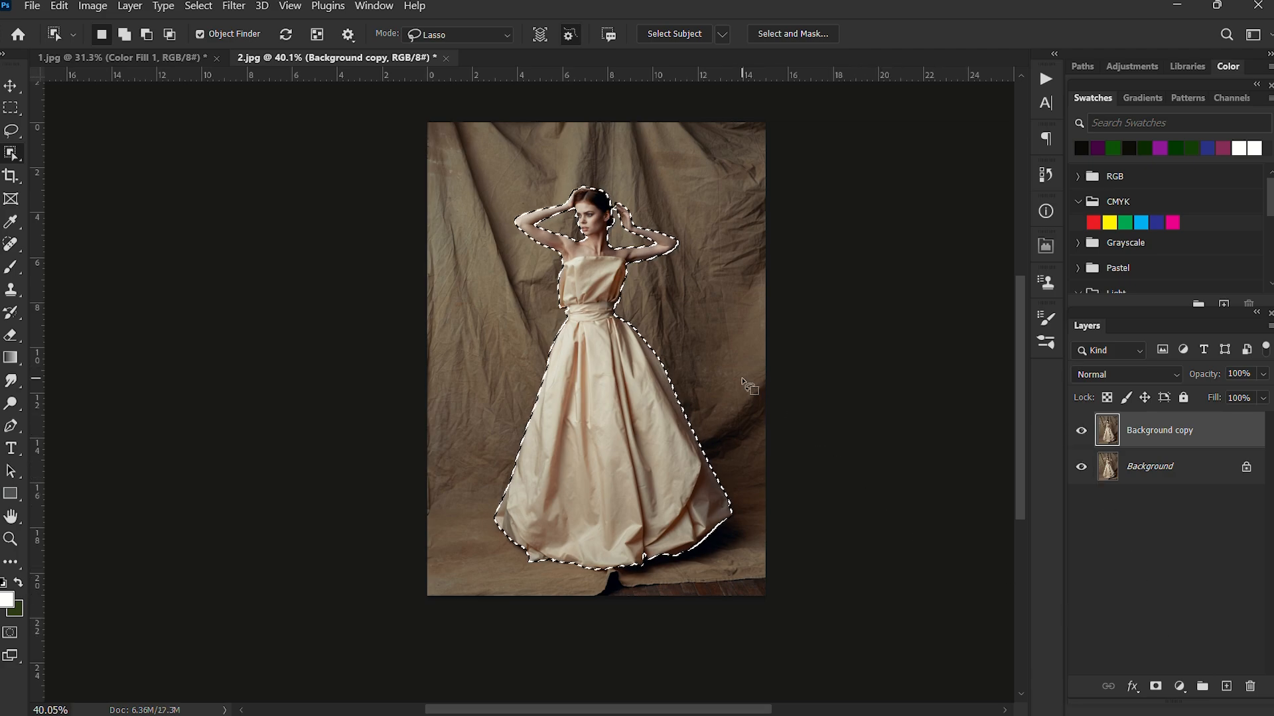
pyautogui.hotkey('ctrl', 'j')
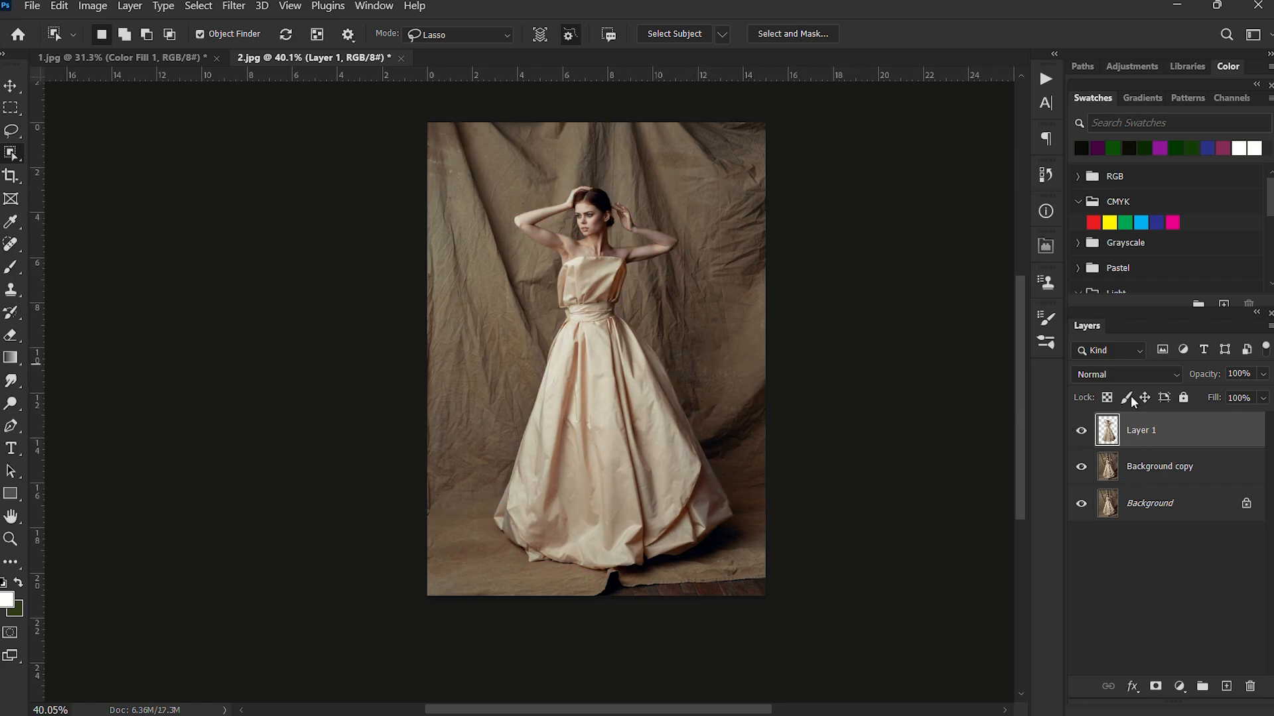
pyautogui.scroll(1, 574, 372)
pyautogui.scroll(3, 874, 470)
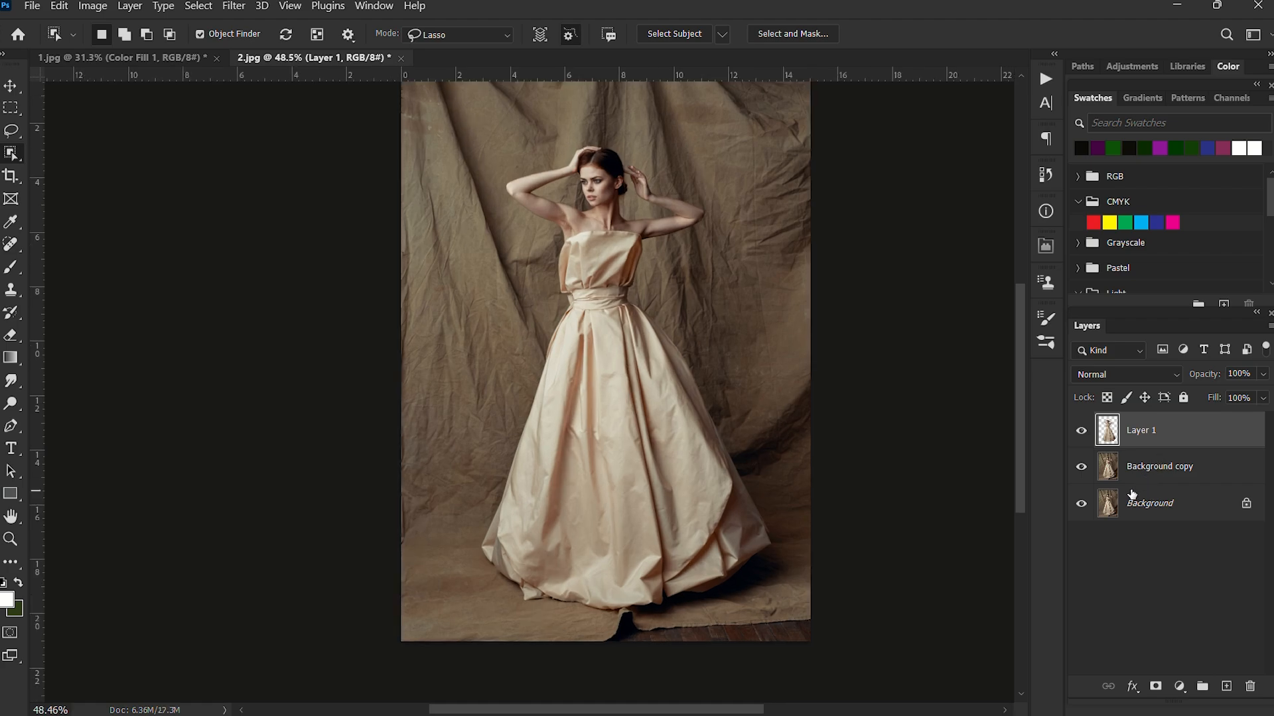
pyautogui.click(1170, 474)
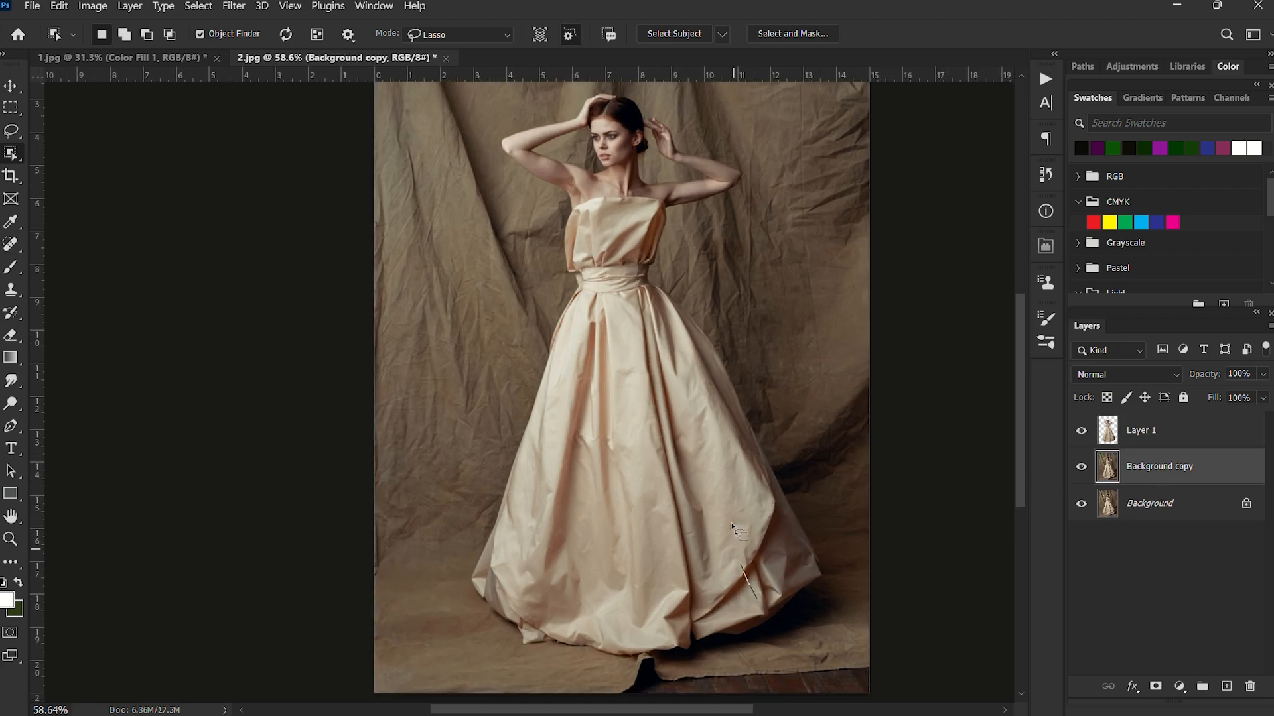
pyautogui.scroll(-1, 732, 528)
pyautogui.click(746, 615)
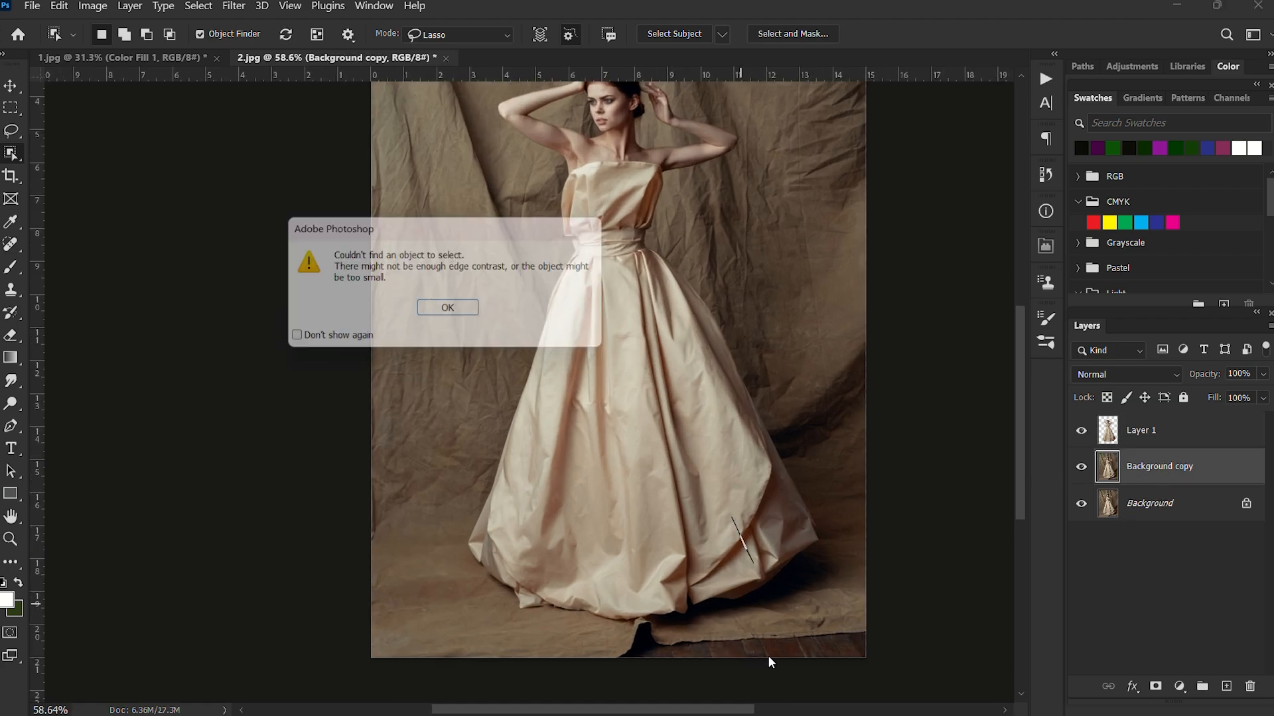
pyautogui.click(469, 315)
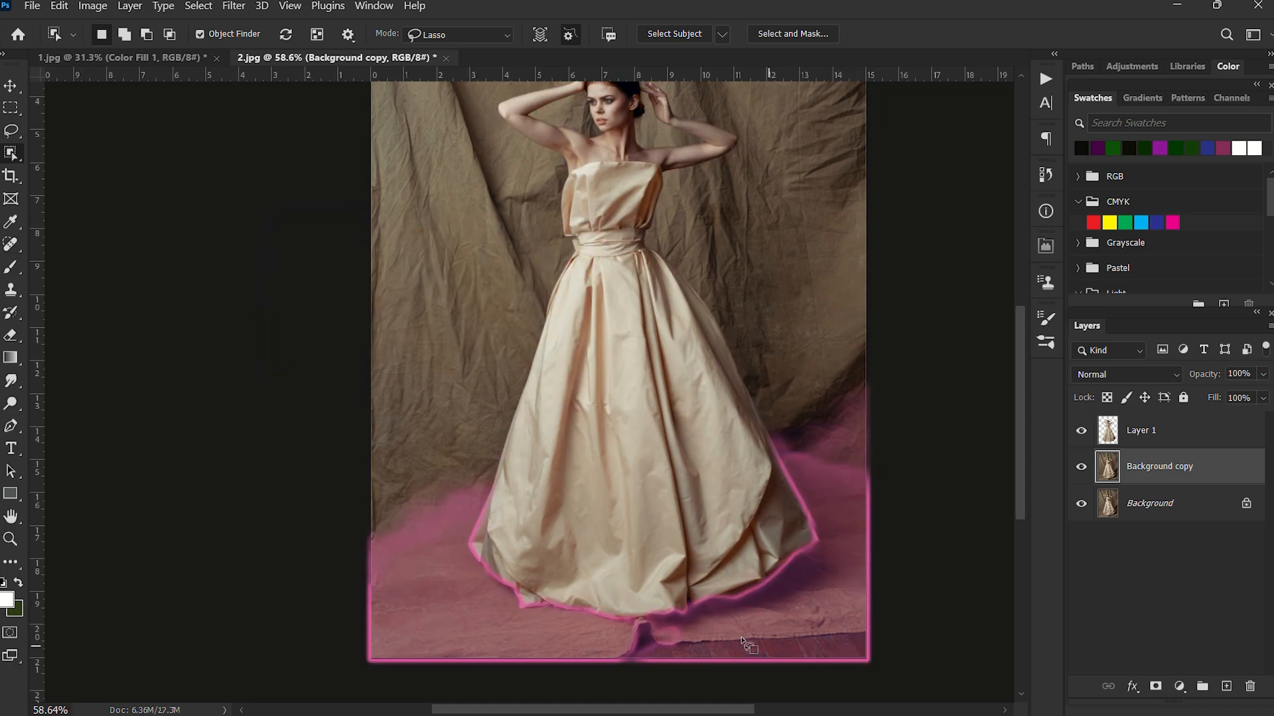
pyautogui.press('v')
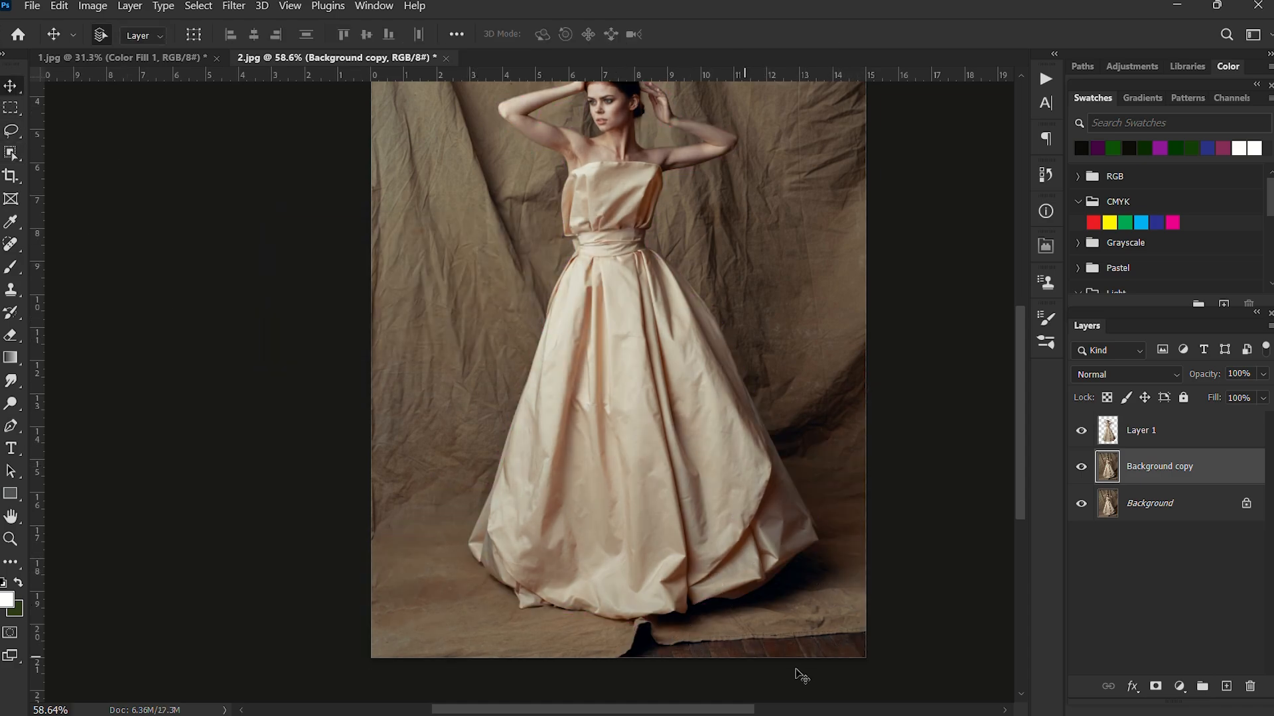
# Outline the torn backdrop edge and the exposed wooden floor below the gown with the Lasso tool.
pyautogui.moveTo(743, 610); pyautogui.dragTo(697, 443)
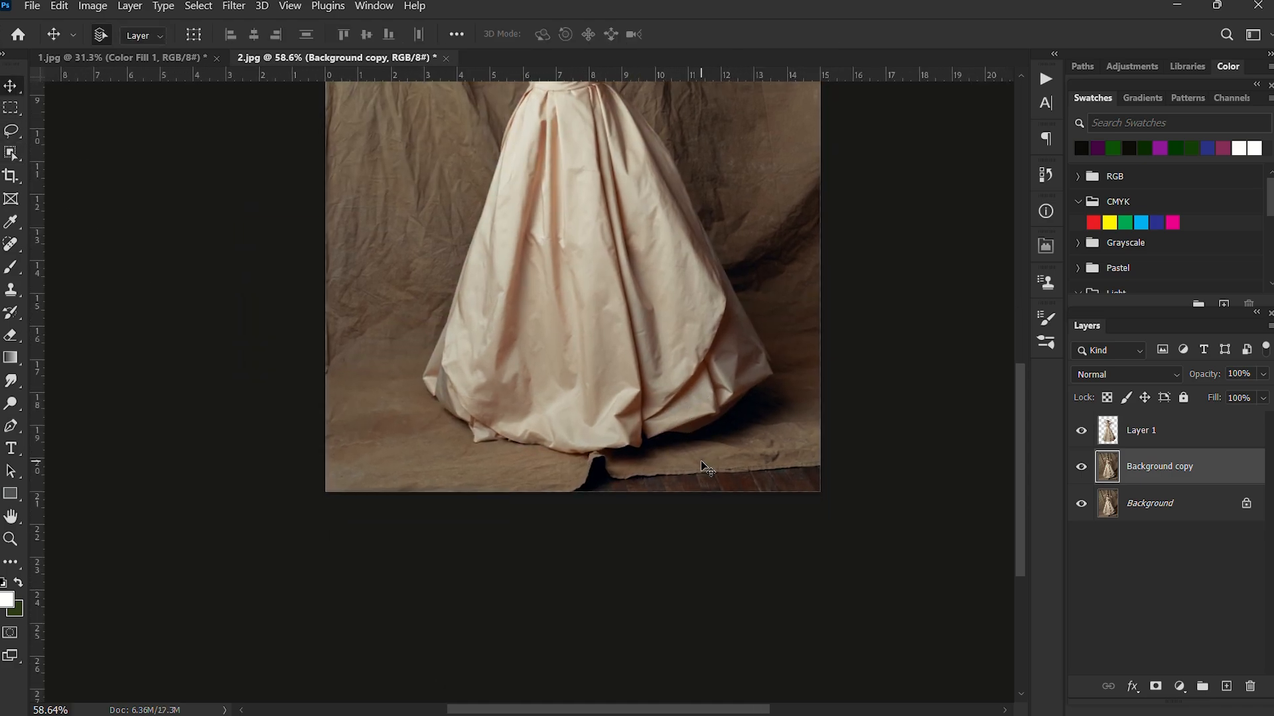
pyautogui.press('l')
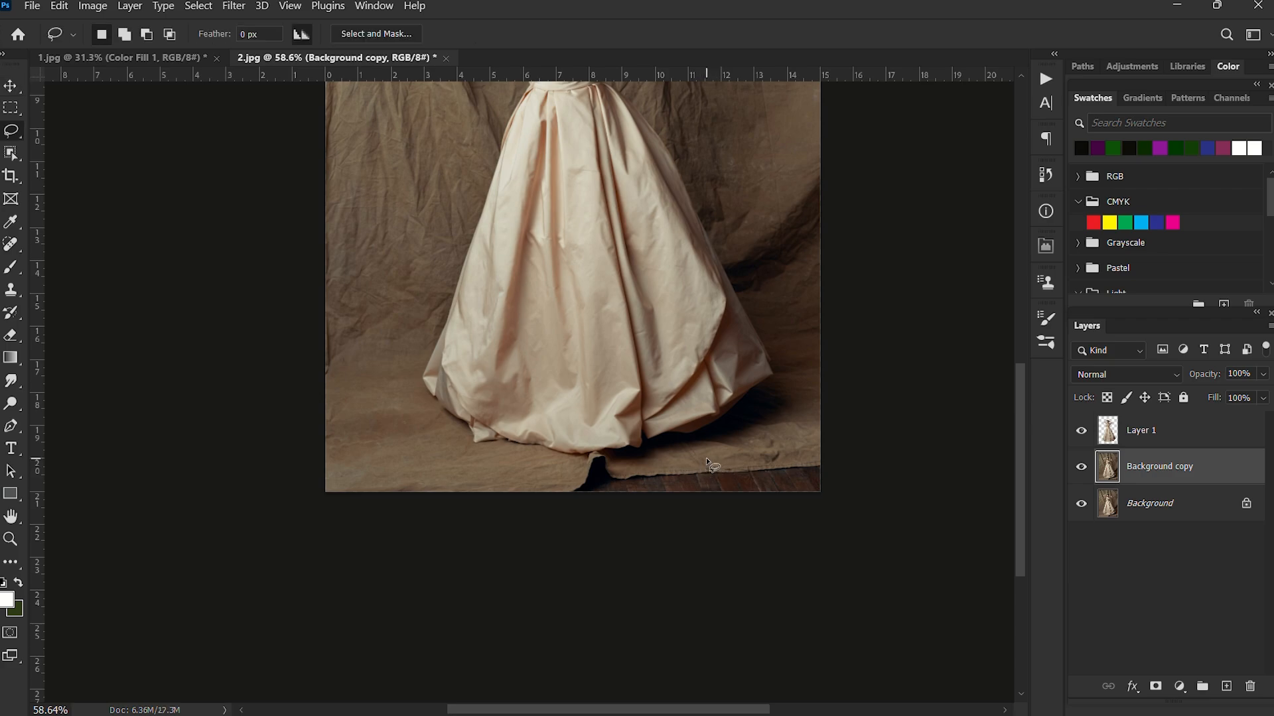
pyautogui.rightClick(16, 134)
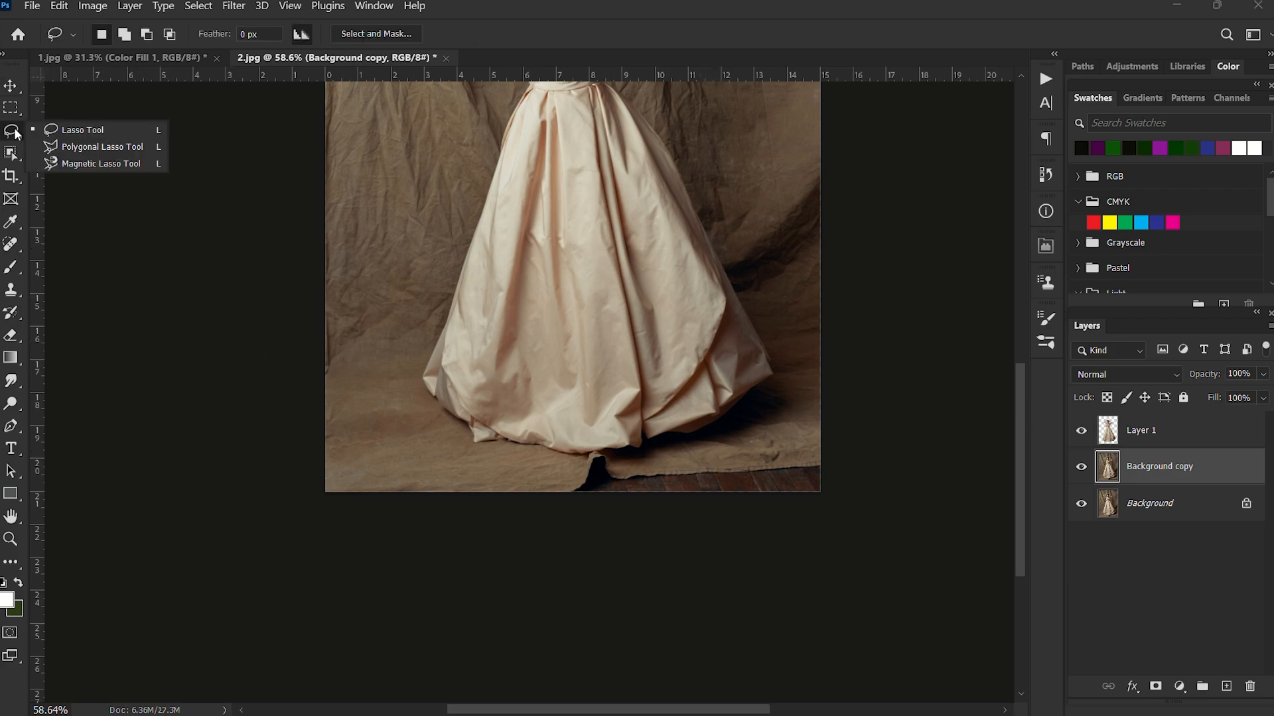
pyautogui.click(93, 130)
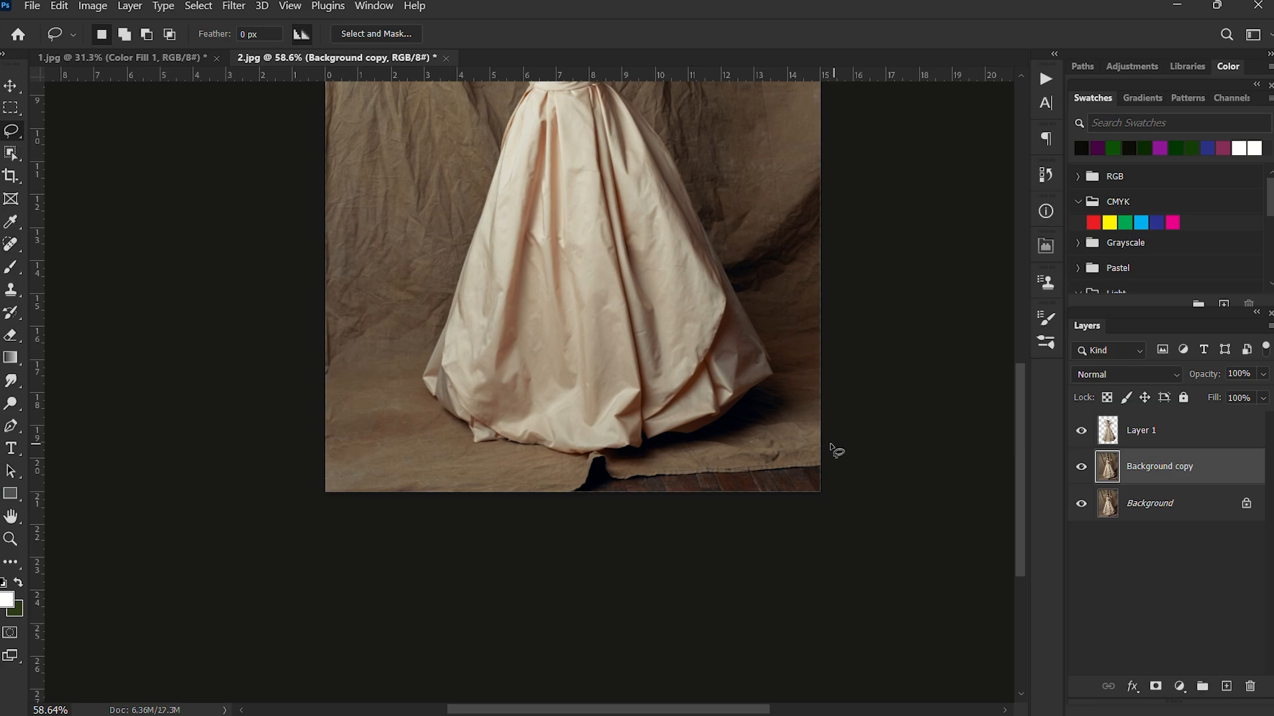
pyautogui.moveTo(758, 448); pyautogui.dragTo(628, 467)
pyautogui.moveTo(540, 505)
pyautogui.mouseDown()
pyautogui.moveTo(663, 537)
pyautogui.moveTo(892, 511)
pyautogui.moveTo(873, 442)
pyautogui.mouseUp()
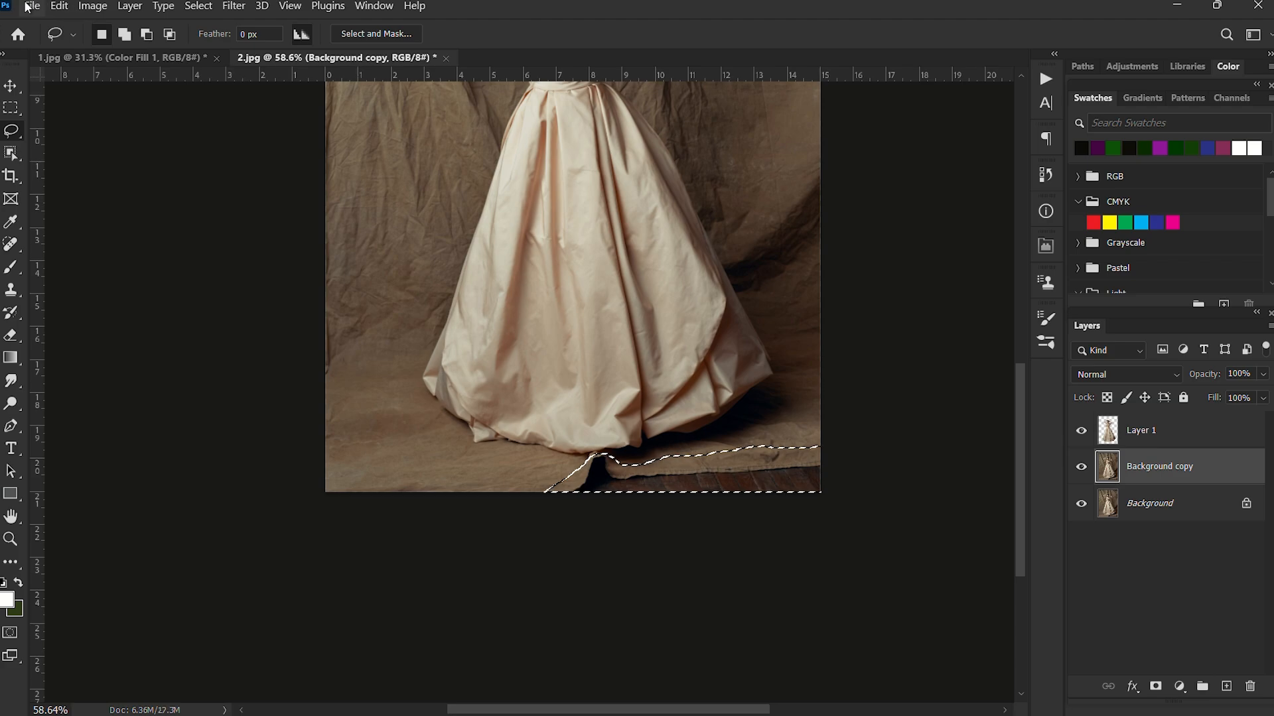
# Replace the selected floor area with Content-Aware Fill on a new layer, then clear the selection.
pyautogui.click(59, 6)
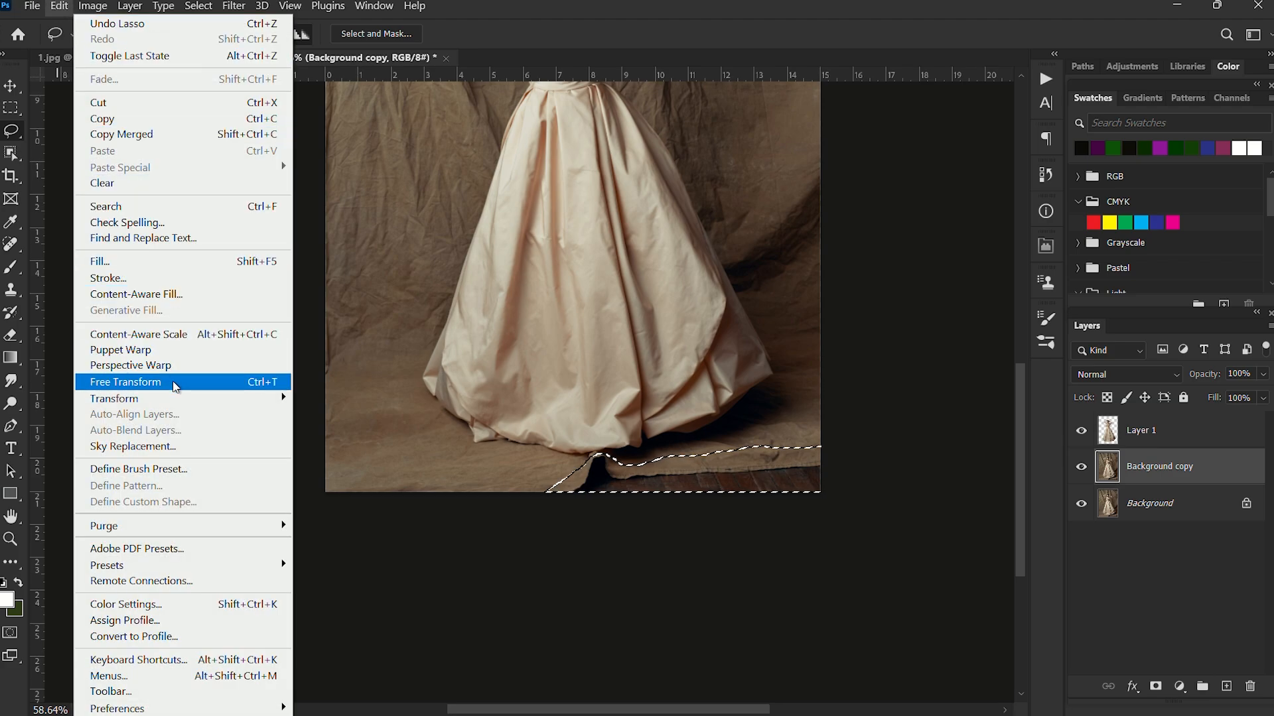
pyautogui.click(169, 294)
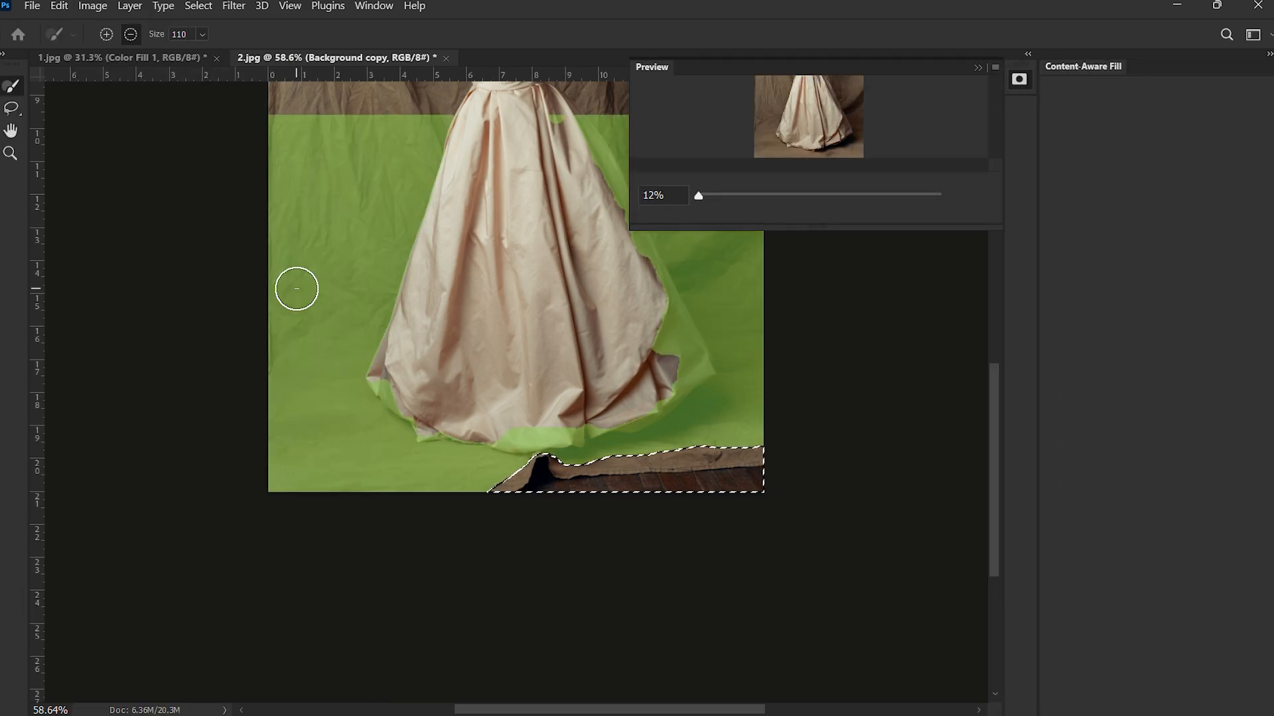
pyautogui.scroll(-3, 540, 429)
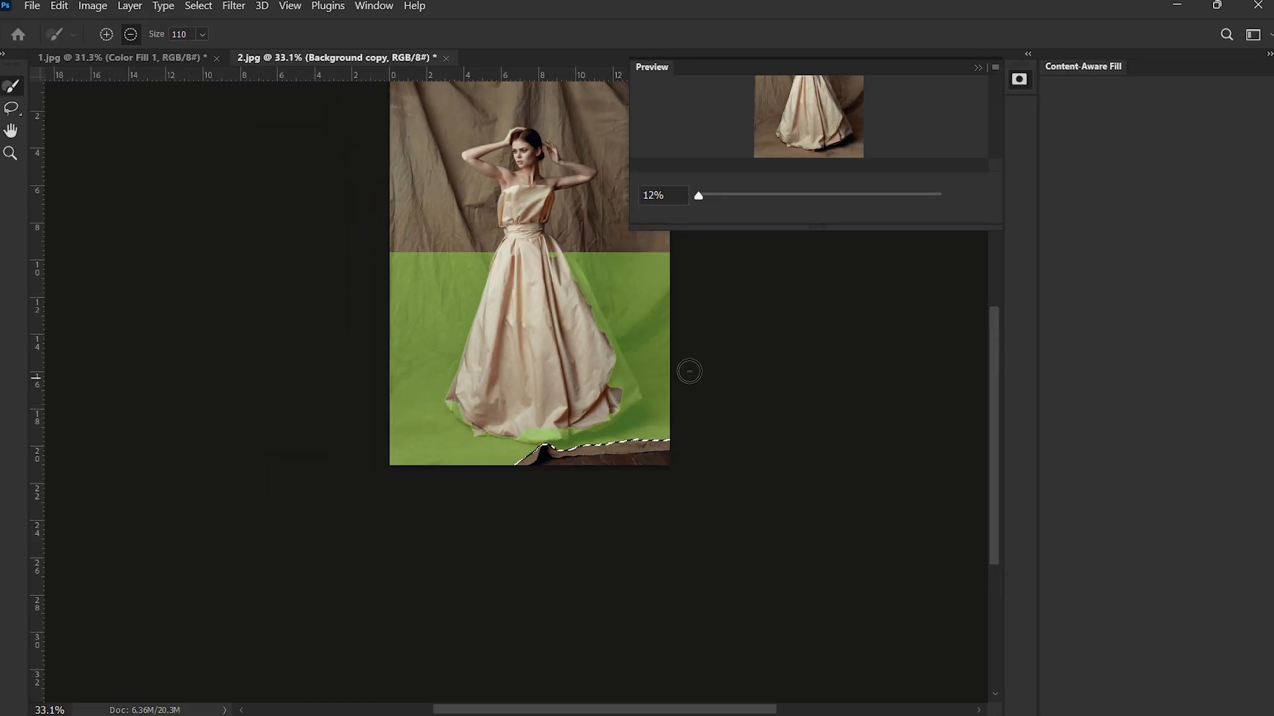
pyautogui.press('Return')
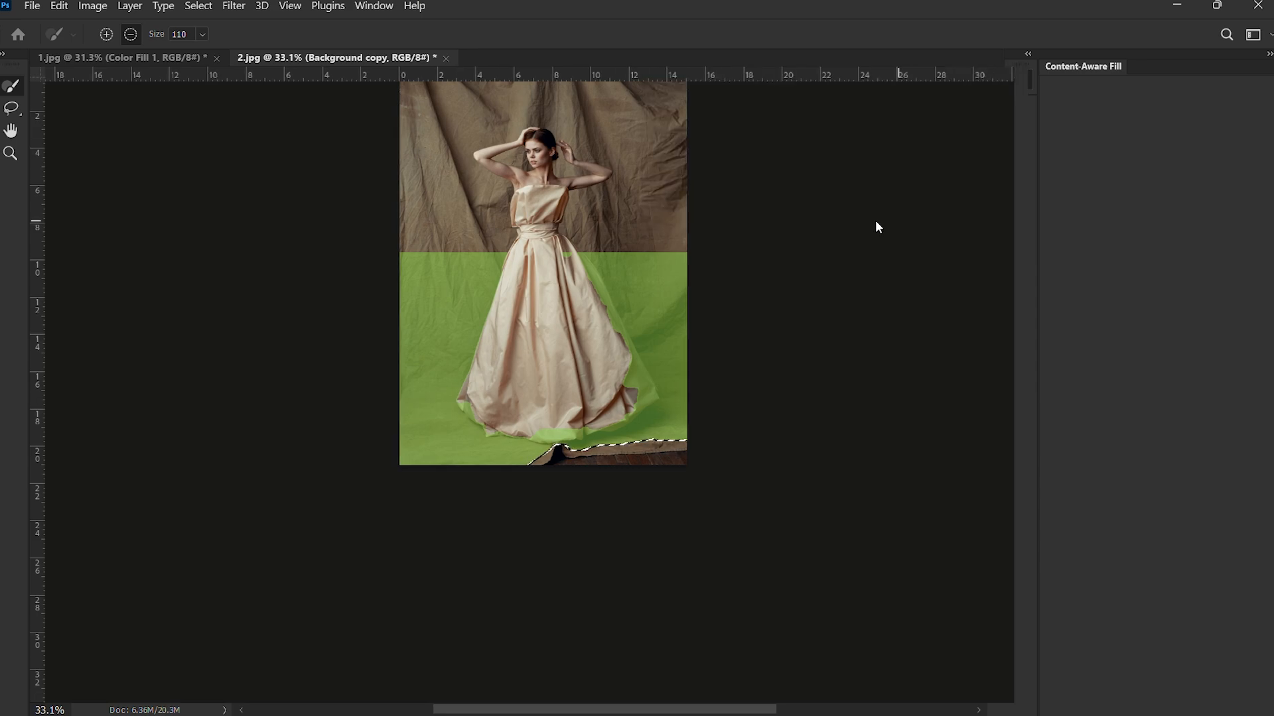
pyautogui.scroll(2, 591, 627)
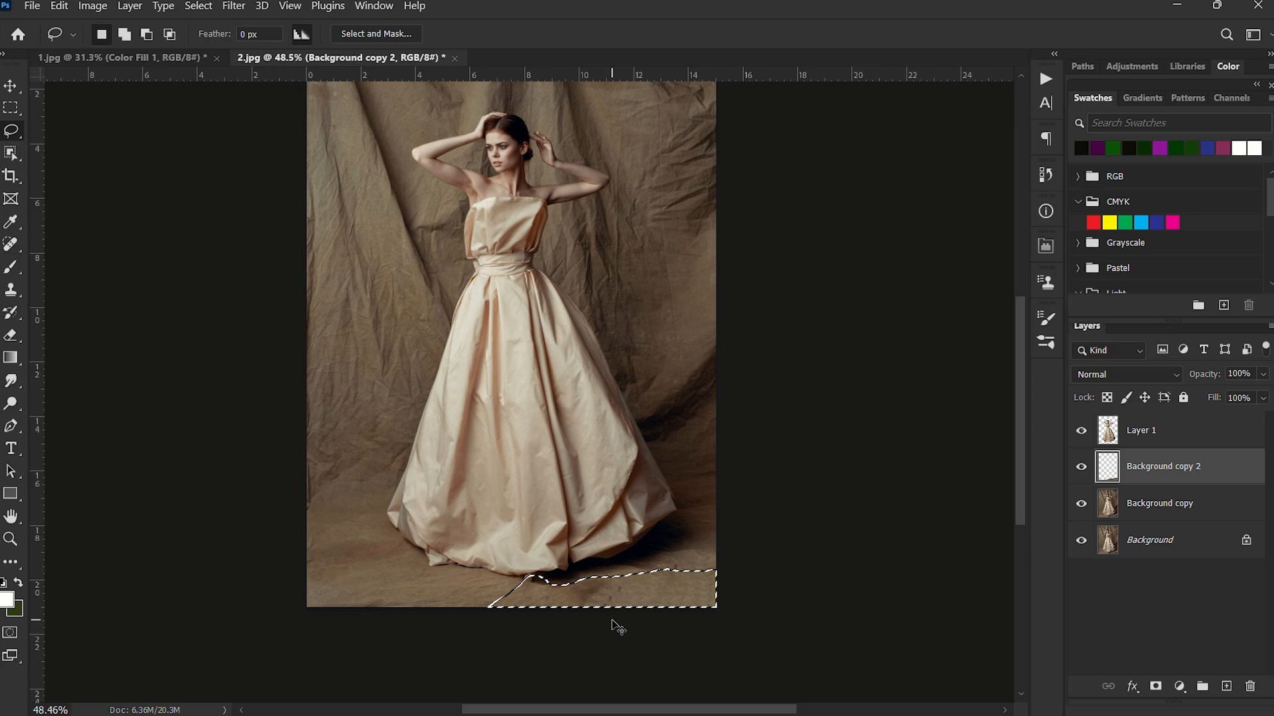
pyautogui.hotkey('ctrl', 'd')
pyautogui.scroll(2, 595, 618)
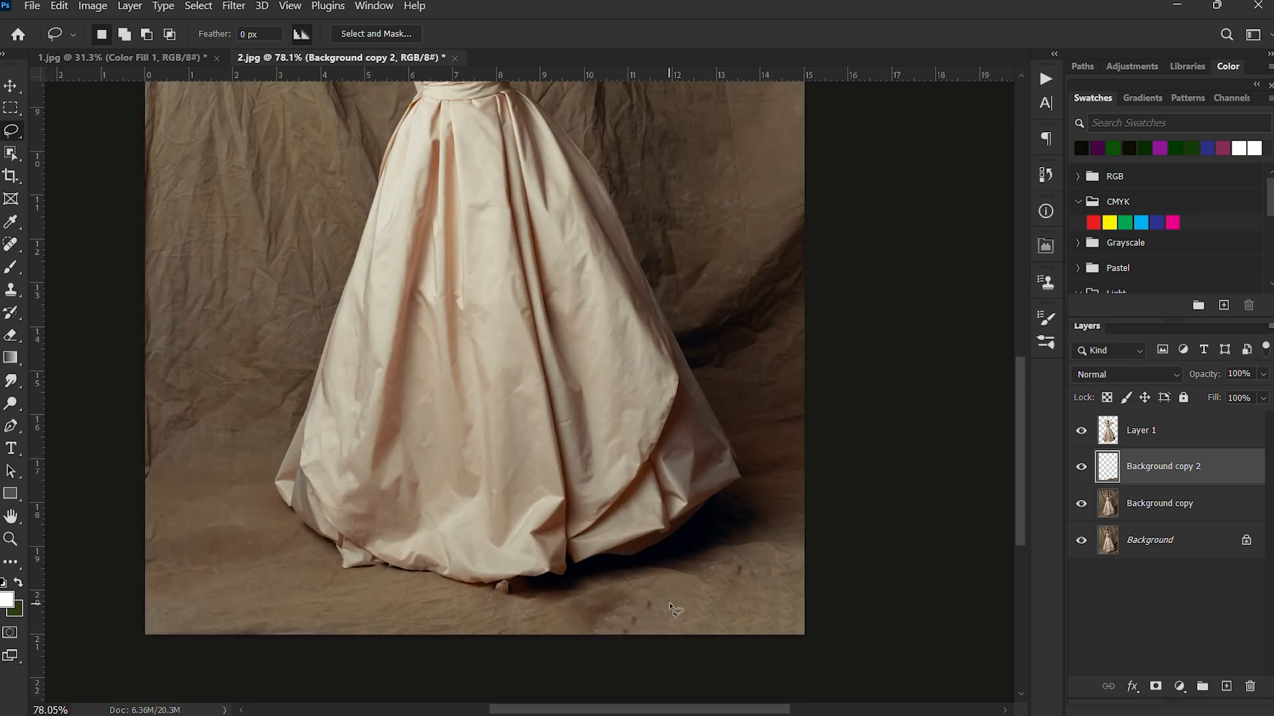
pyautogui.scroll(2, 690, 595)
pyautogui.scroll(-3, 695, 592)
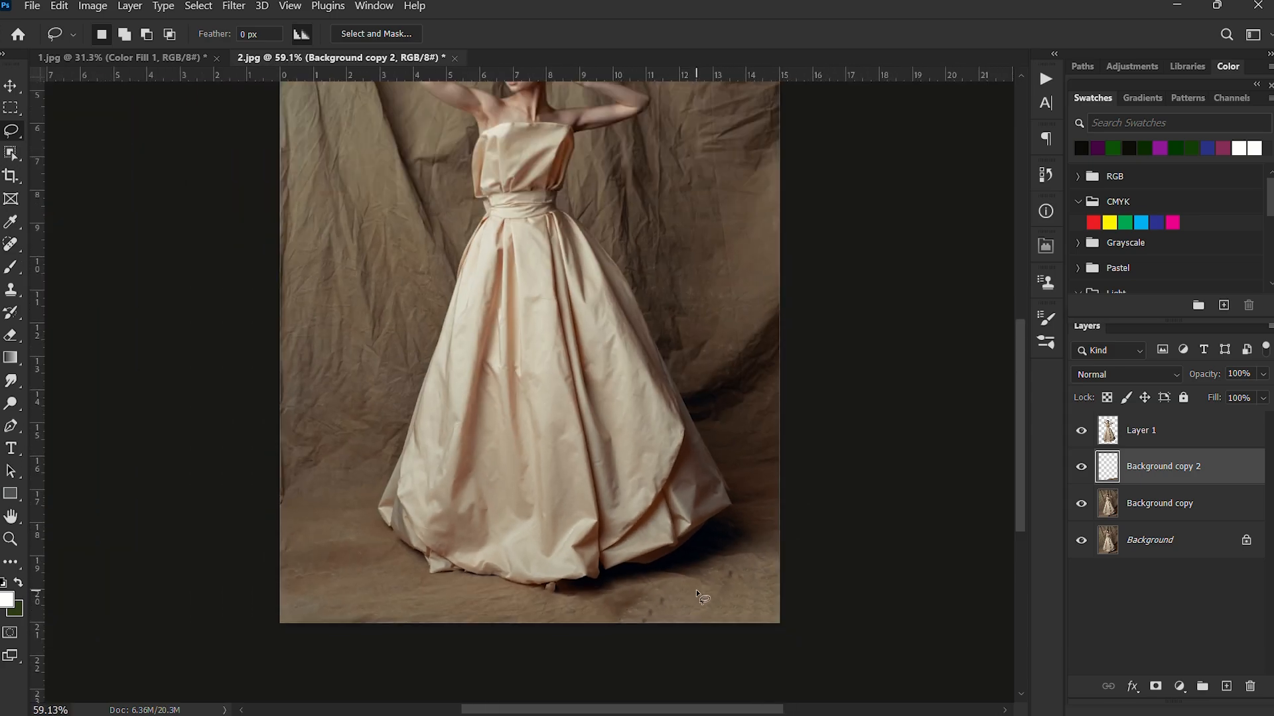
pyautogui.scroll(-4, 695, 591)
pyautogui.moveTo(634, 470); pyautogui.dragTo(652, 479)
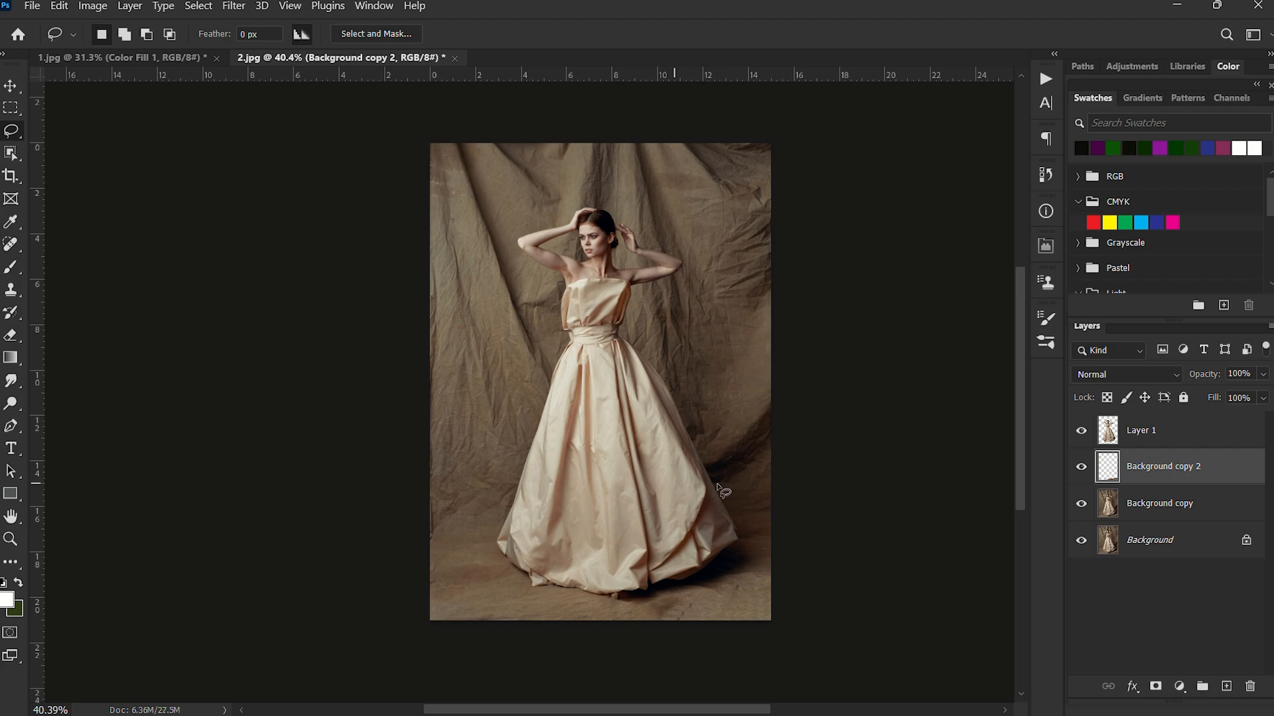
pyautogui.click(1109, 431)
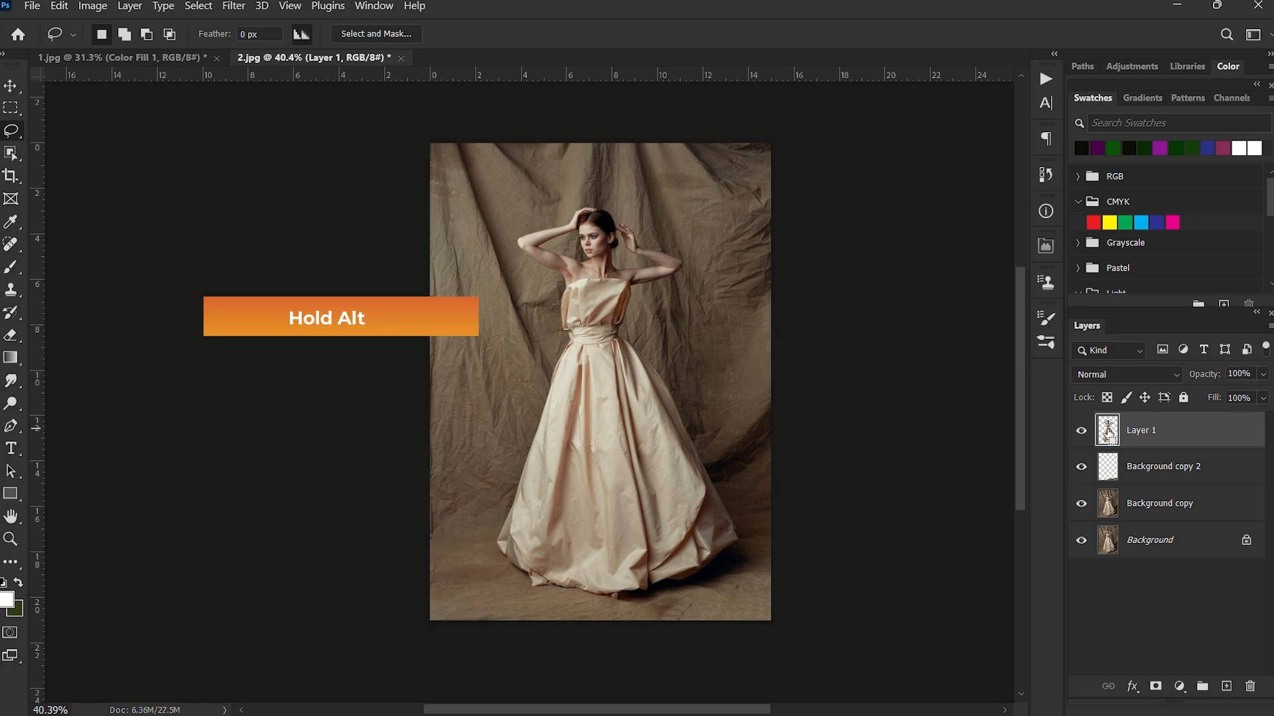
pyautogui.keyDown('ctrl'); pyautogui.click(1108, 432); pyautogui.keyUp('ctrl')
pyautogui.scroll(3, 595, 311)
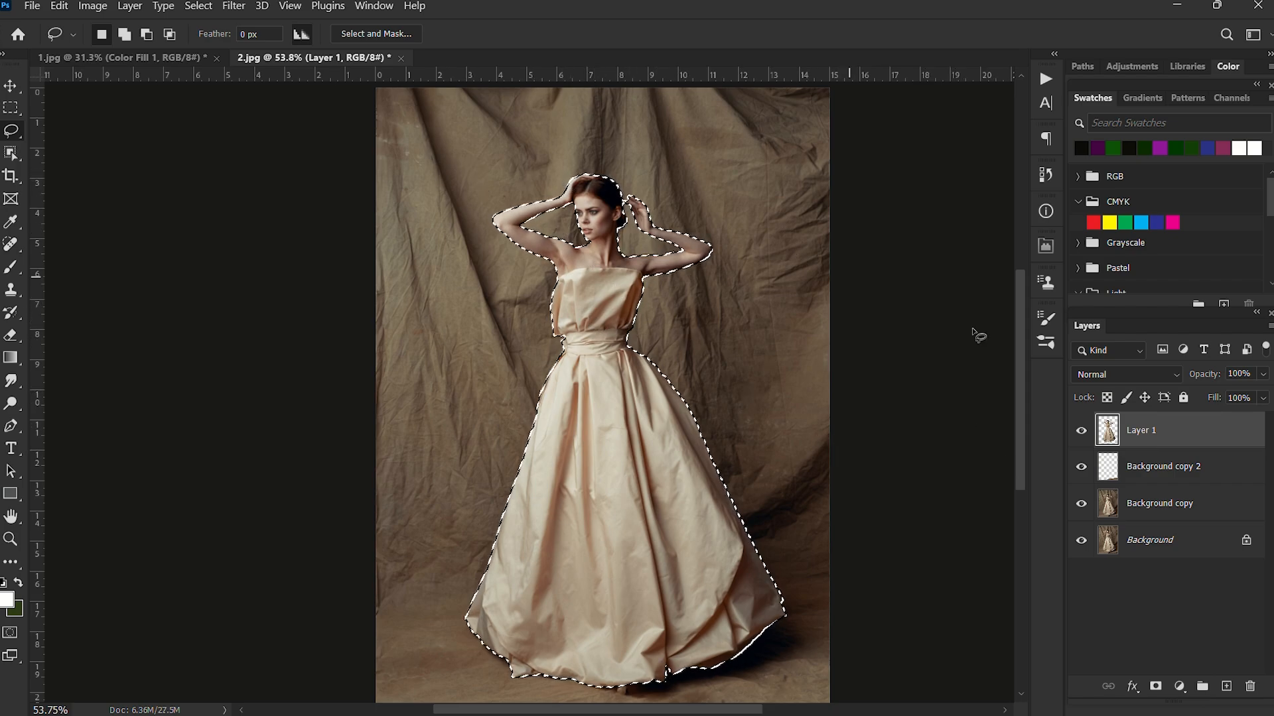
pyautogui.click(1148, 506)
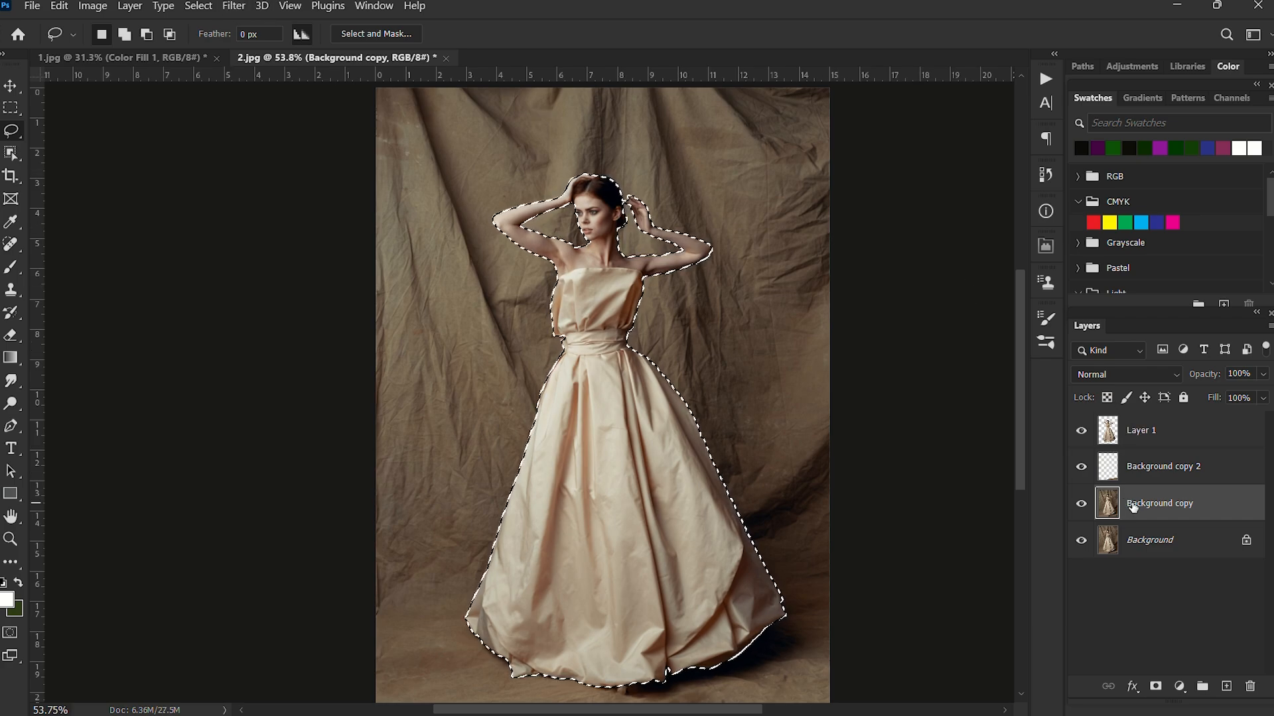
pyautogui.click(197, 6)
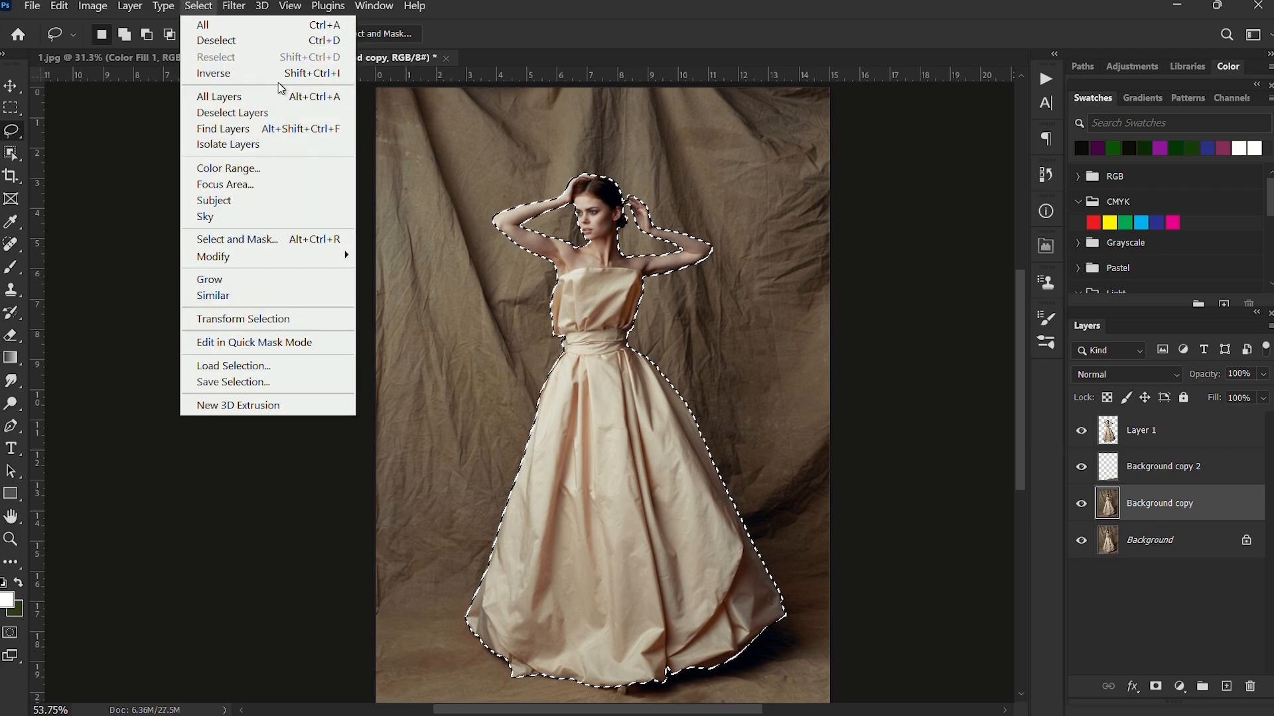
pyautogui.moveTo(310, 249)
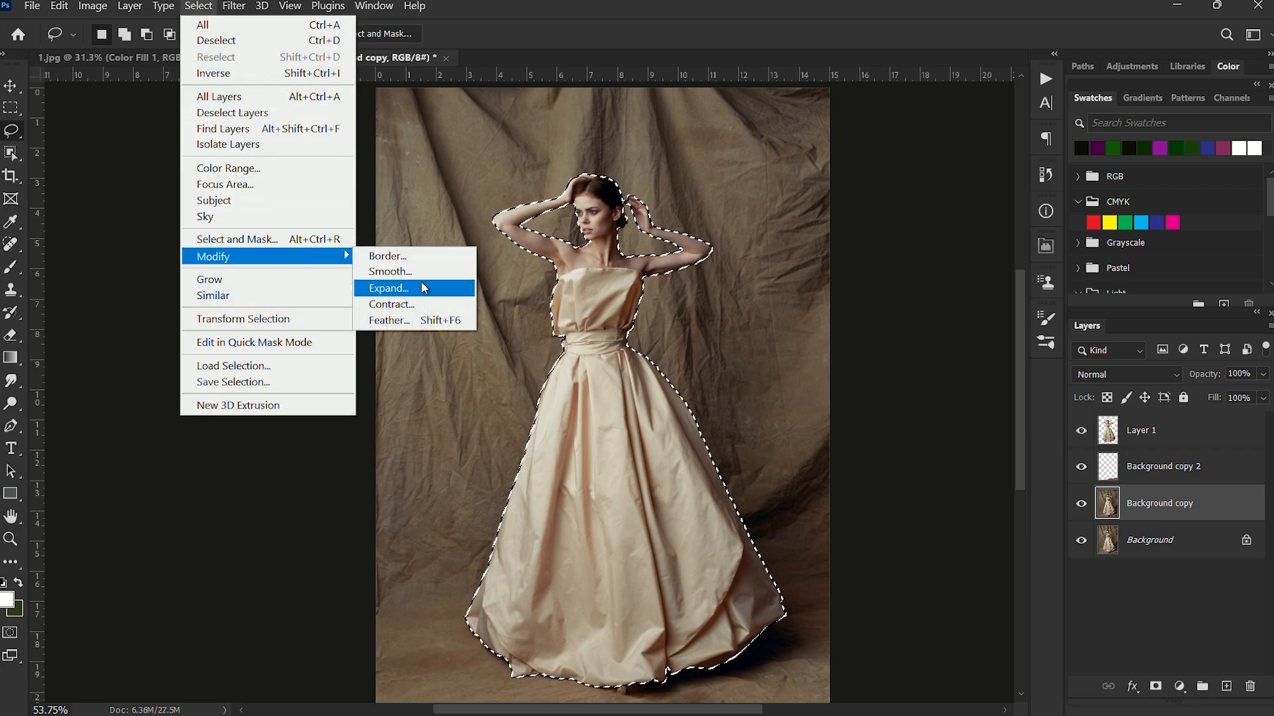
pyautogui.click(420, 289)
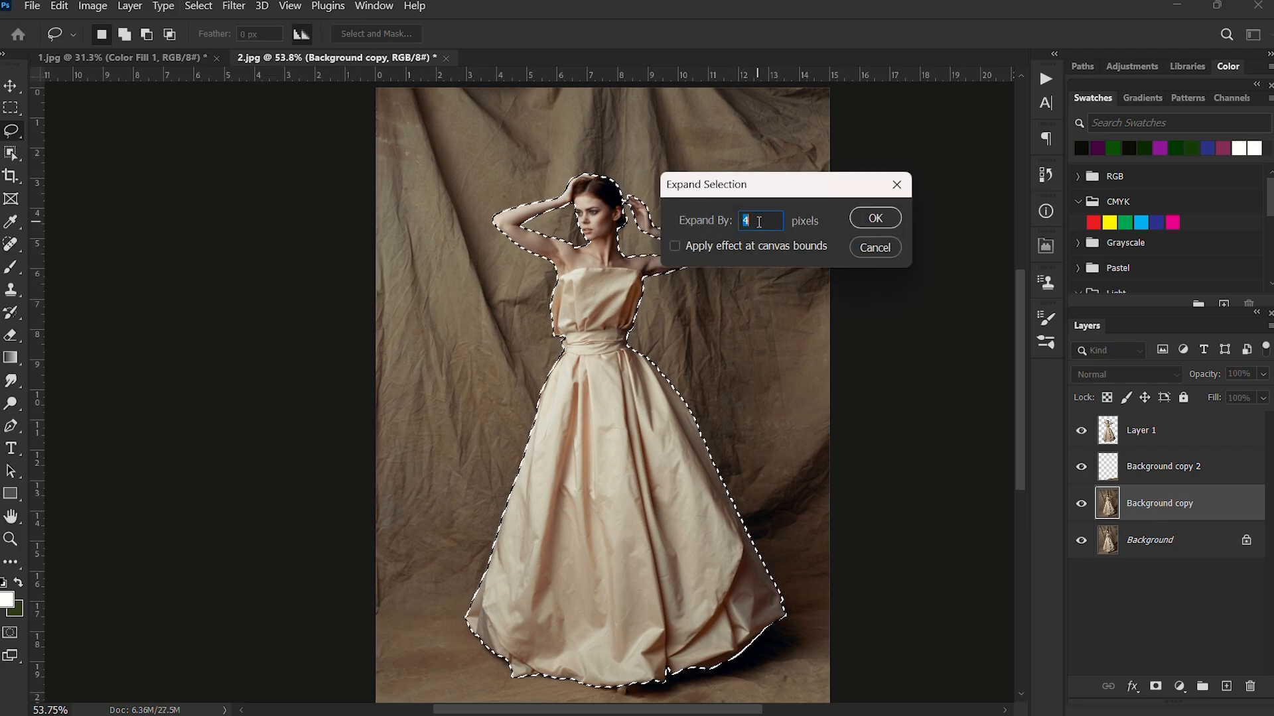
pyautogui.click(876, 218)
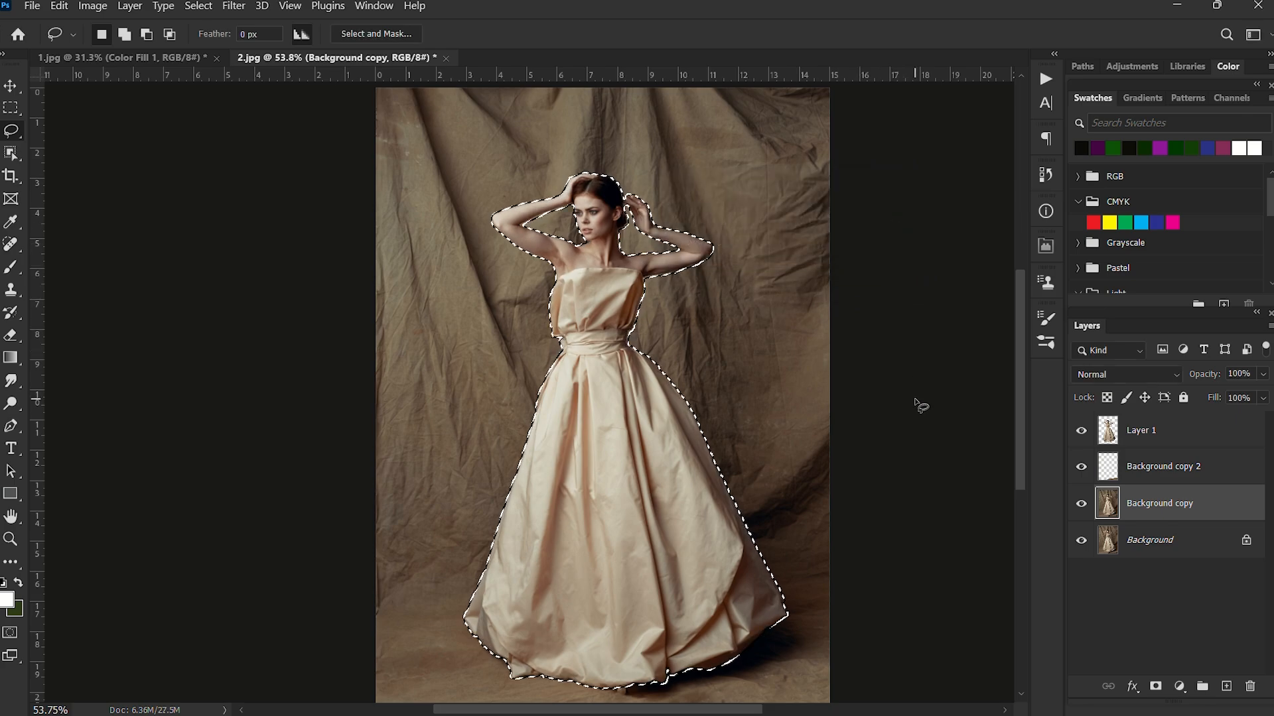
pyautogui.scroll(5, 639, 398)
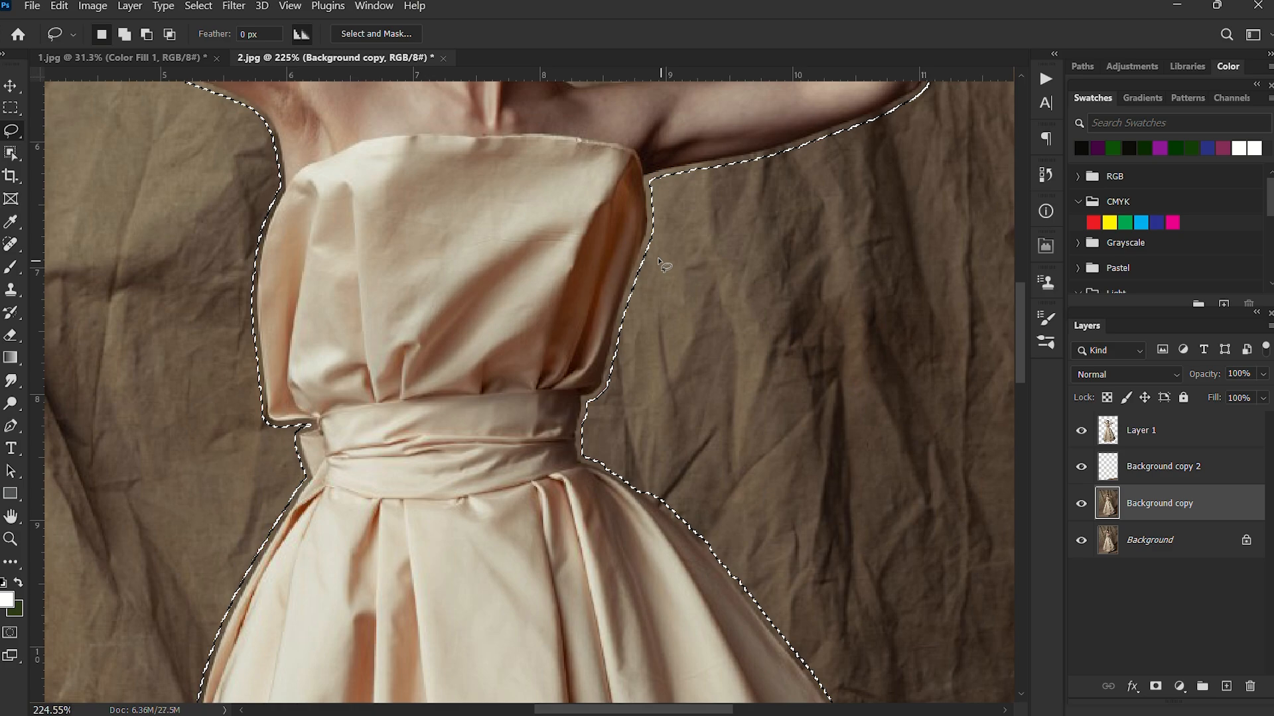
pyautogui.scroll(-5, 650, 199)
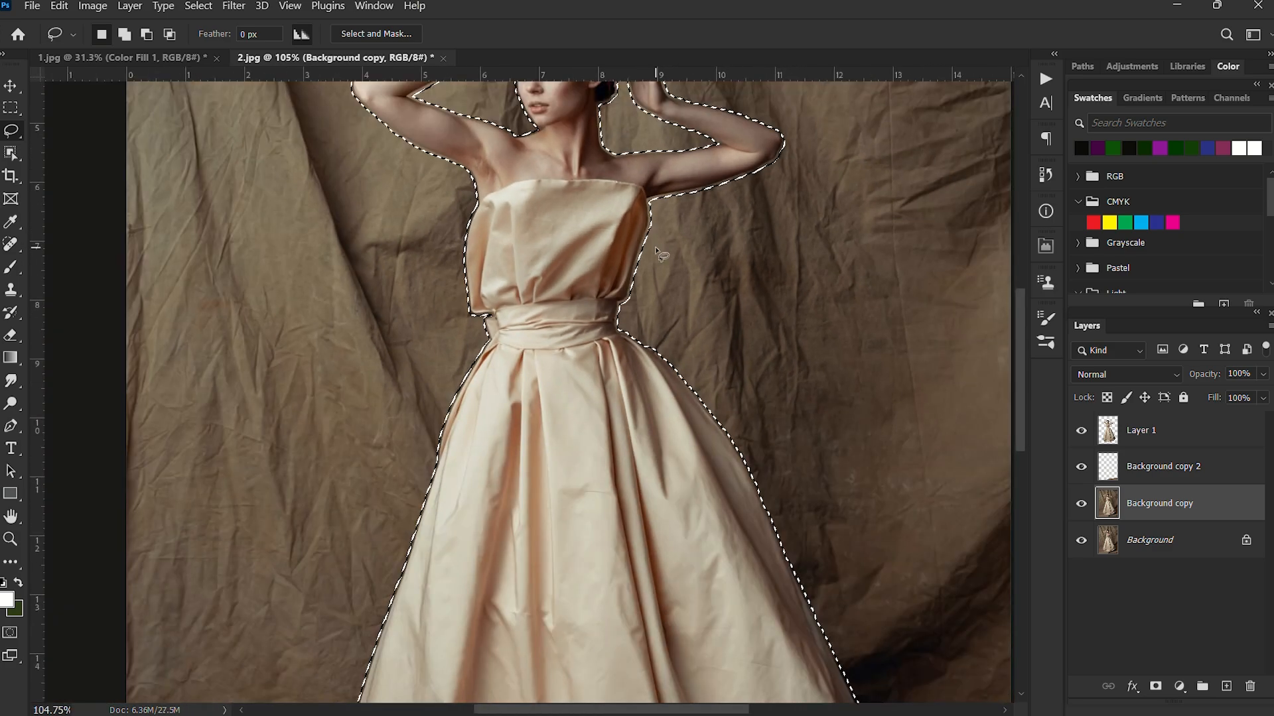
pyautogui.scroll(-2, 646, 305)
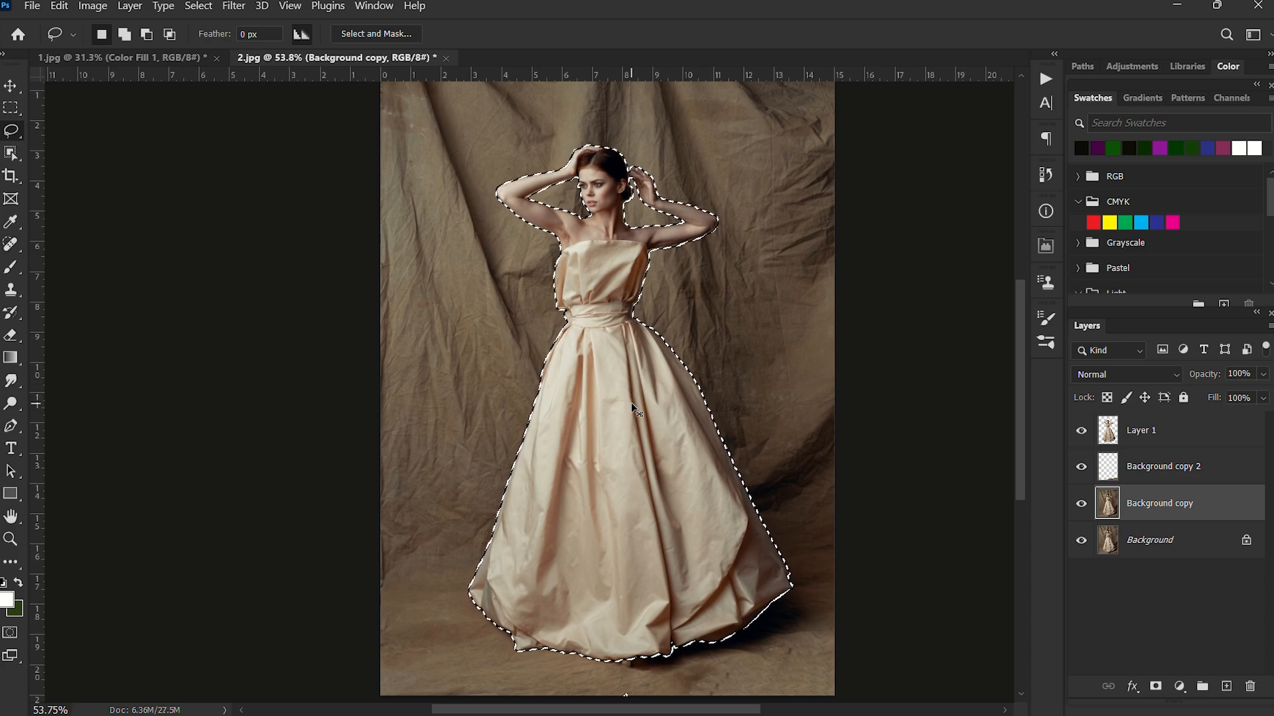
pyautogui.hotkey('ctrl', 'd')
# Compare the floor below the gown with the Background copy 2 fill layer hidden and shown.
pyautogui.scroll(2, 634, 404)
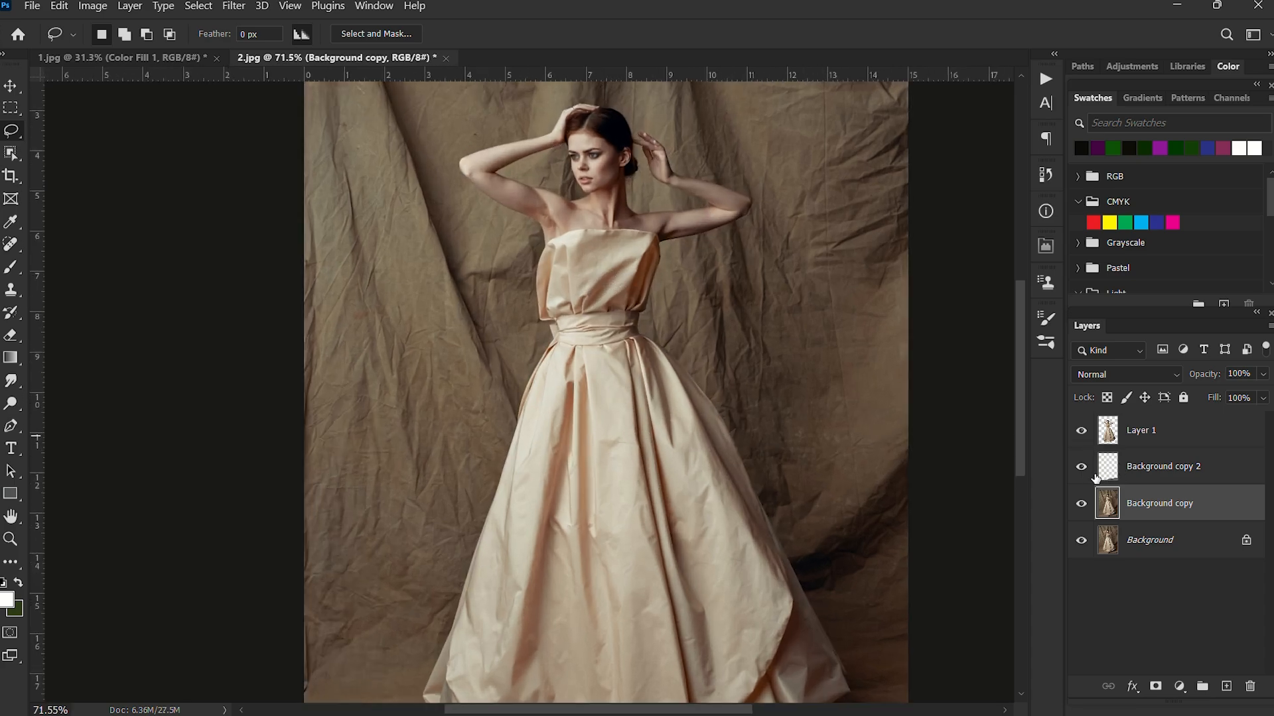
pyautogui.scroll(-3, 713, 377)
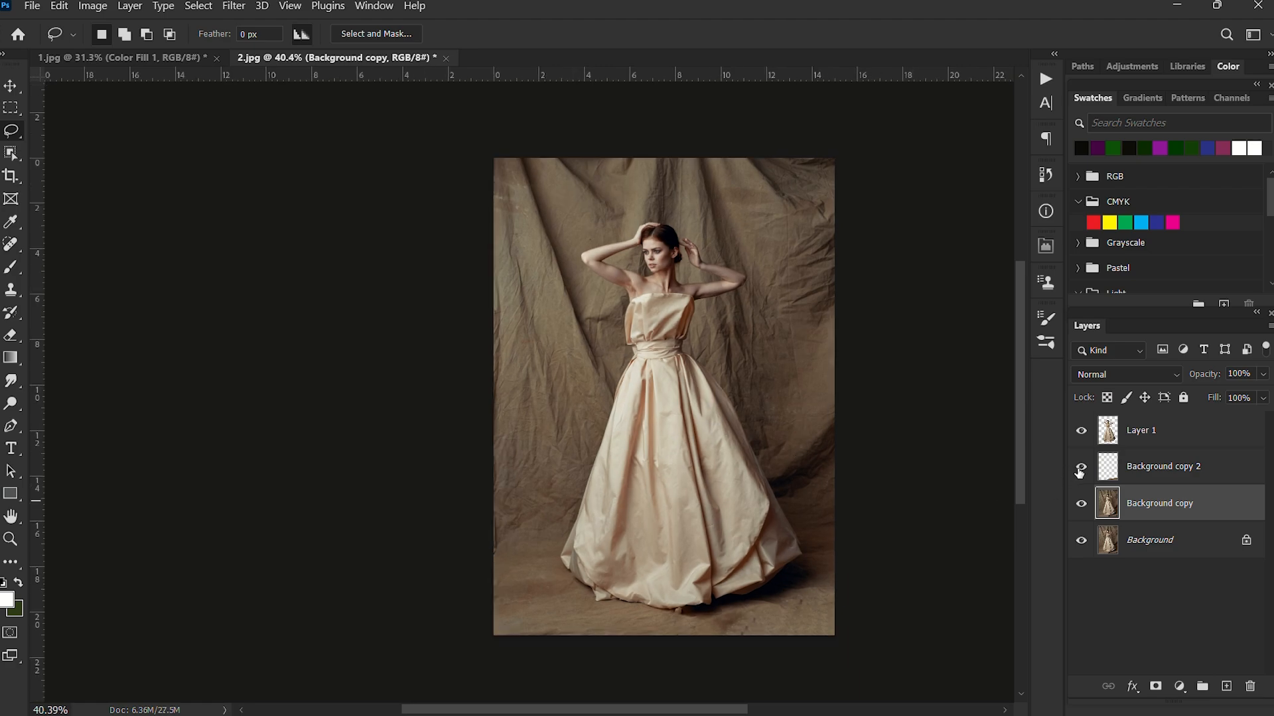
pyautogui.click(1080, 468)
pyautogui.click(1082, 468)
pyautogui.click(1081, 468)
pyautogui.click(1081, 468)
pyautogui.click(1082, 469)
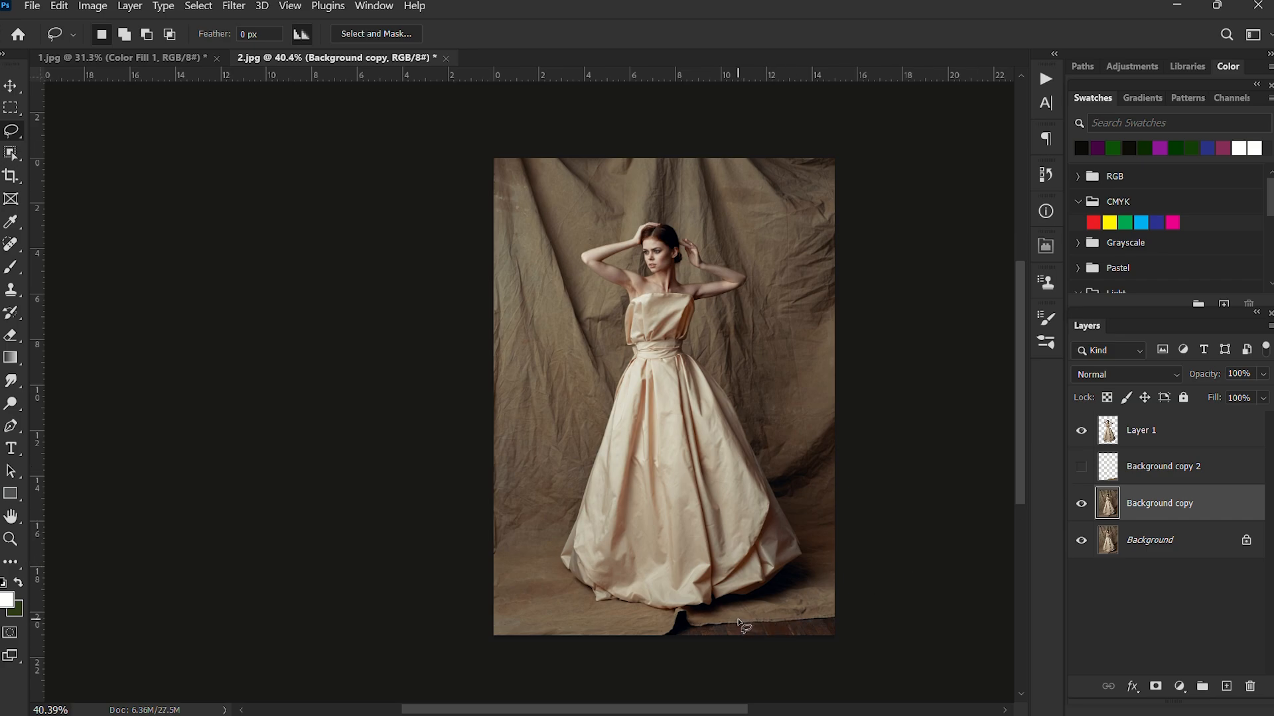
pyautogui.click(1082, 469)
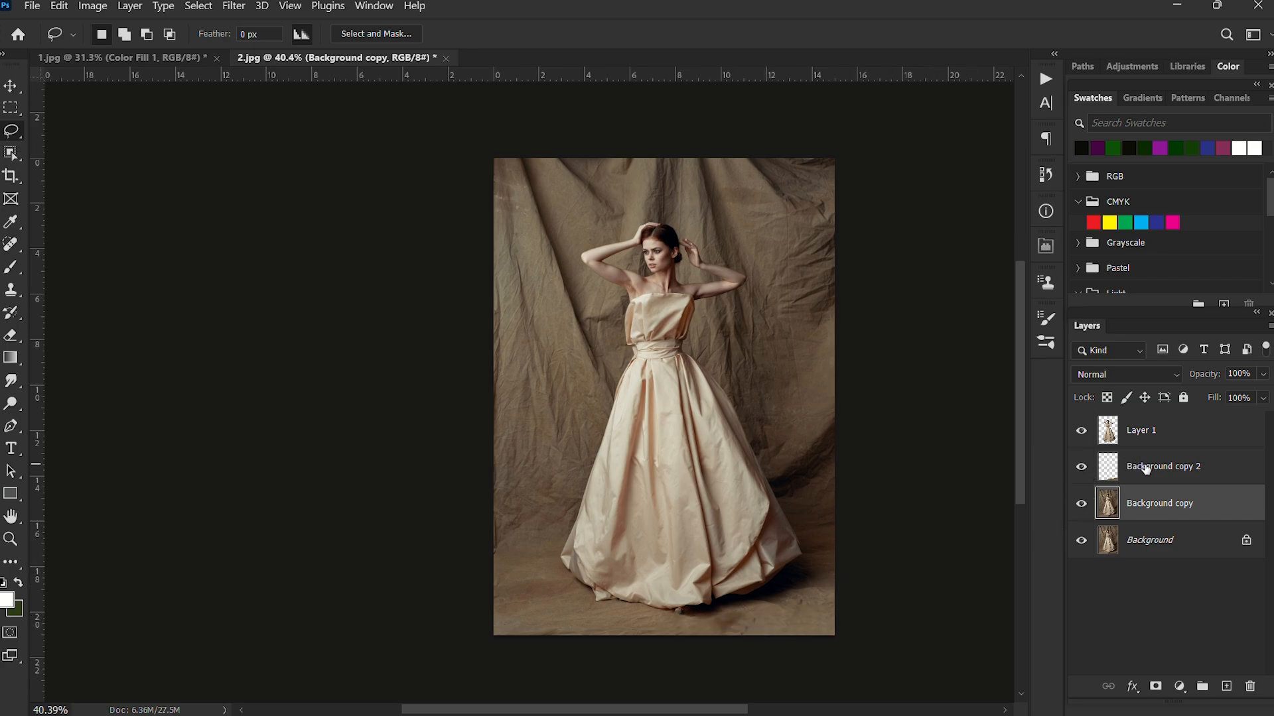
# Merge the Background copy 2 and Background copy layers into one layer.
pyautogui.keyDown('ctrl'); pyautogui.click(1146, 468); pyautogui.keyUp('ctrl')
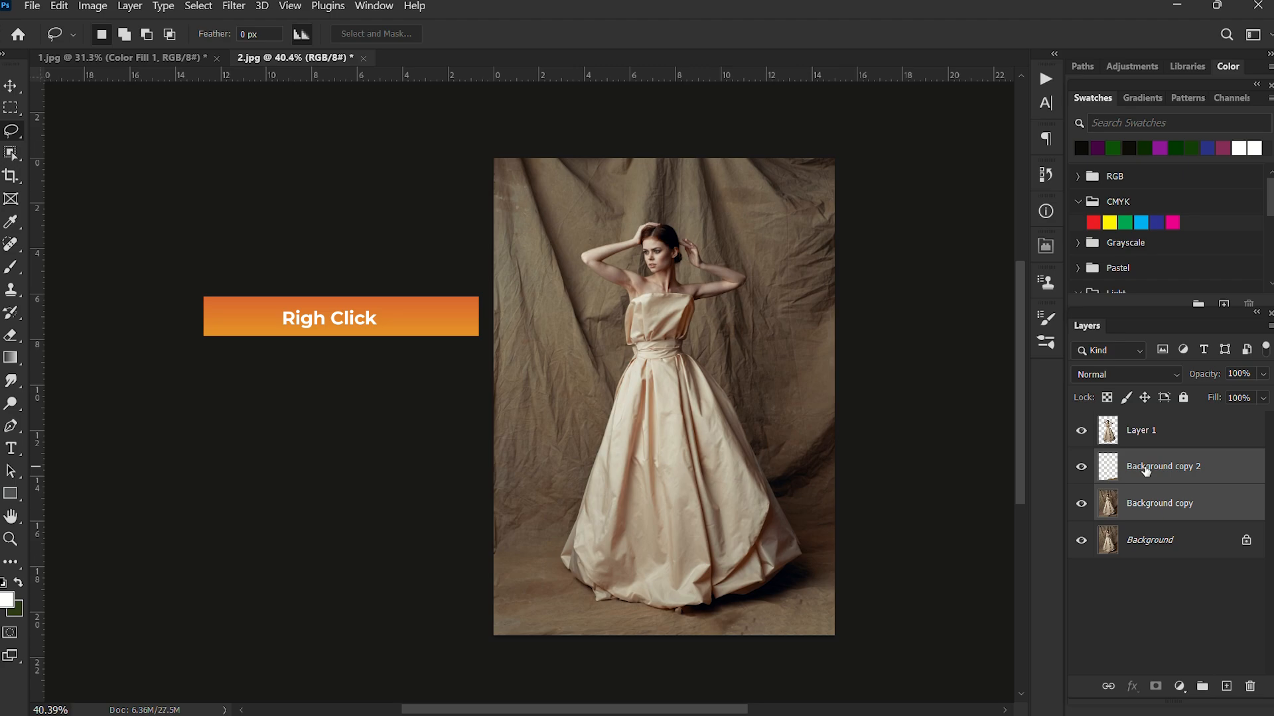
pyautogui.rightClick(1145, 469)
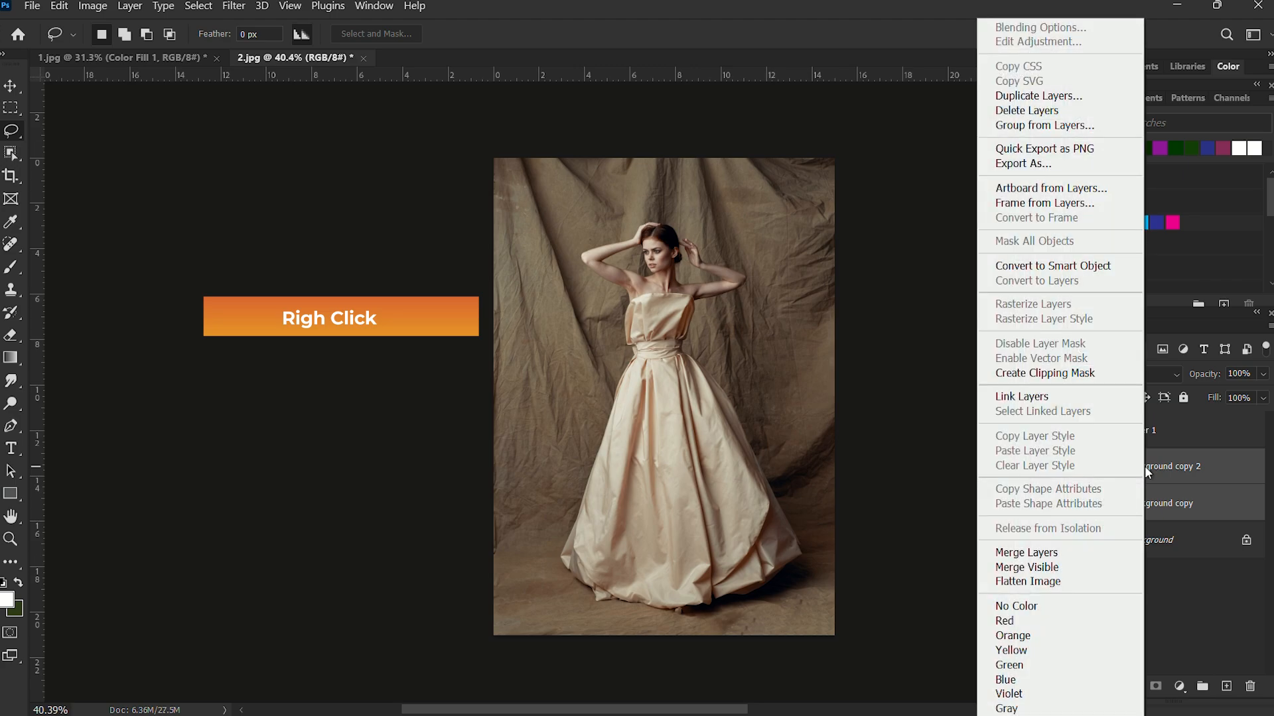
pyautogui.click(1077, 552)
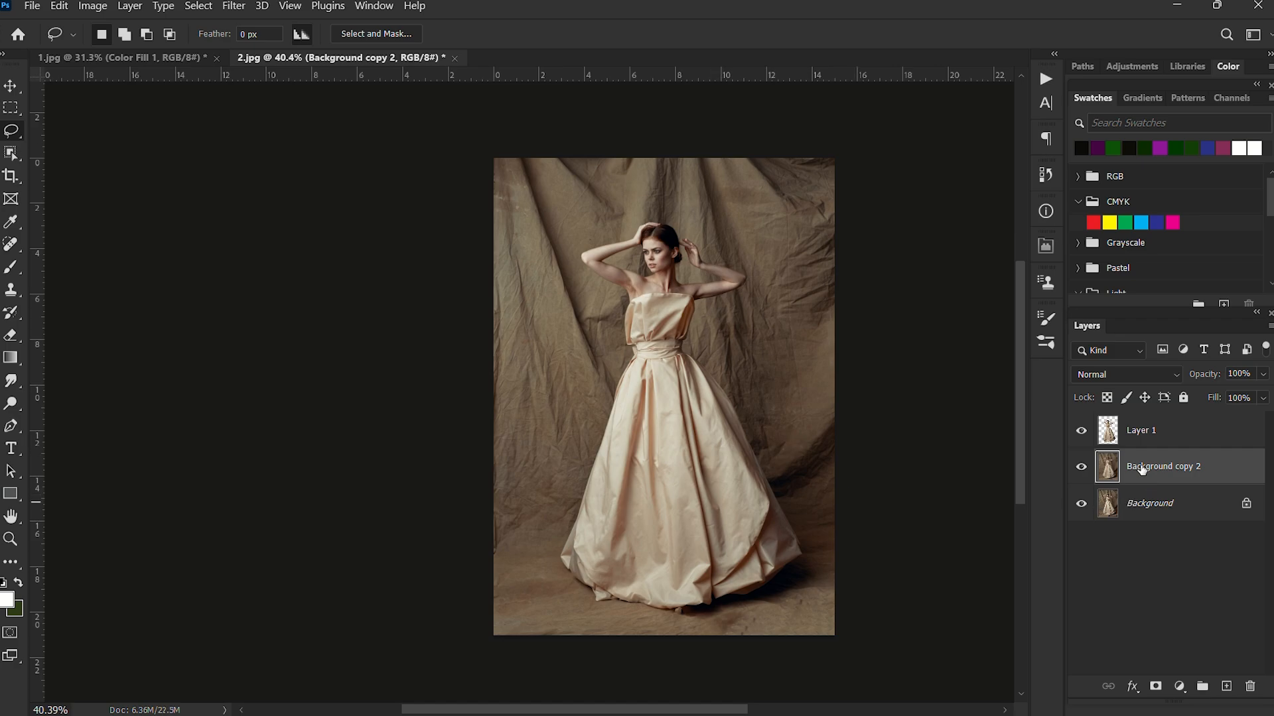
# Load the woman's outline from Layer 1 as a selection.
pyautogui.click(1113, 435)
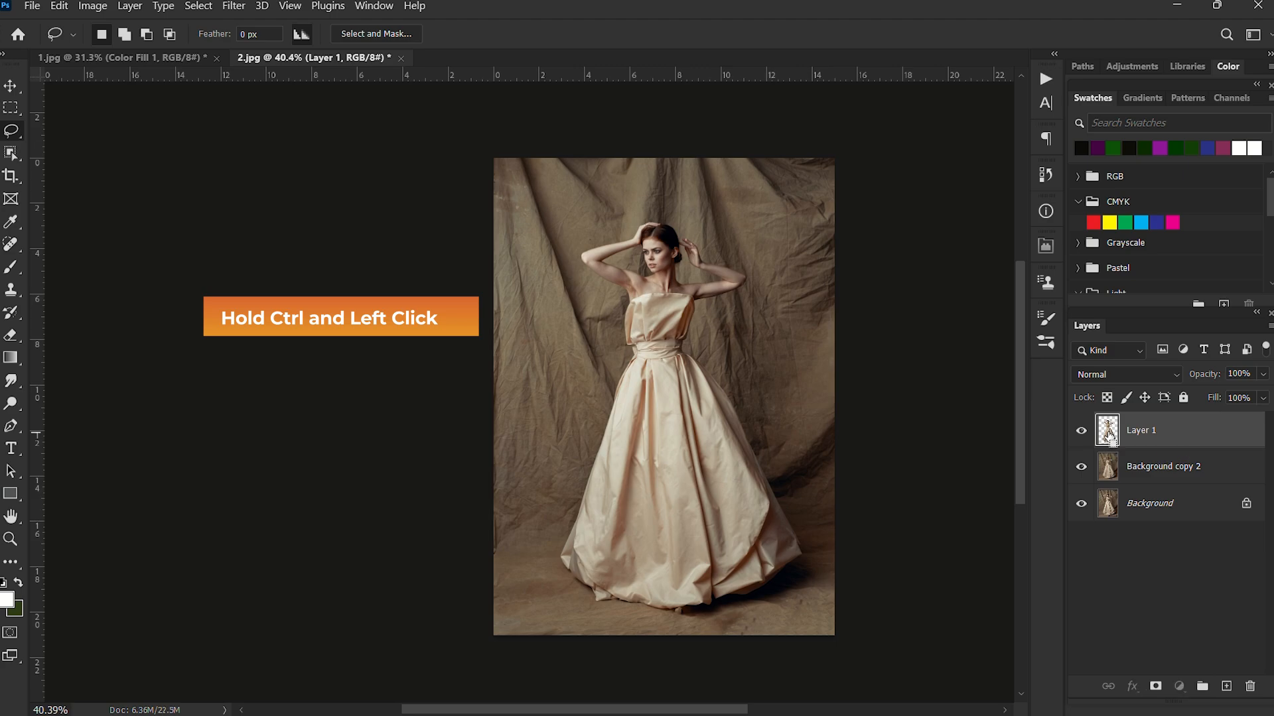
pyautogui.keyDown('ctrl'); pyautogui.click(1108, 432); pyautogui.keyUp('ctrl')
pyautogui.scroll(2, 696, 312)
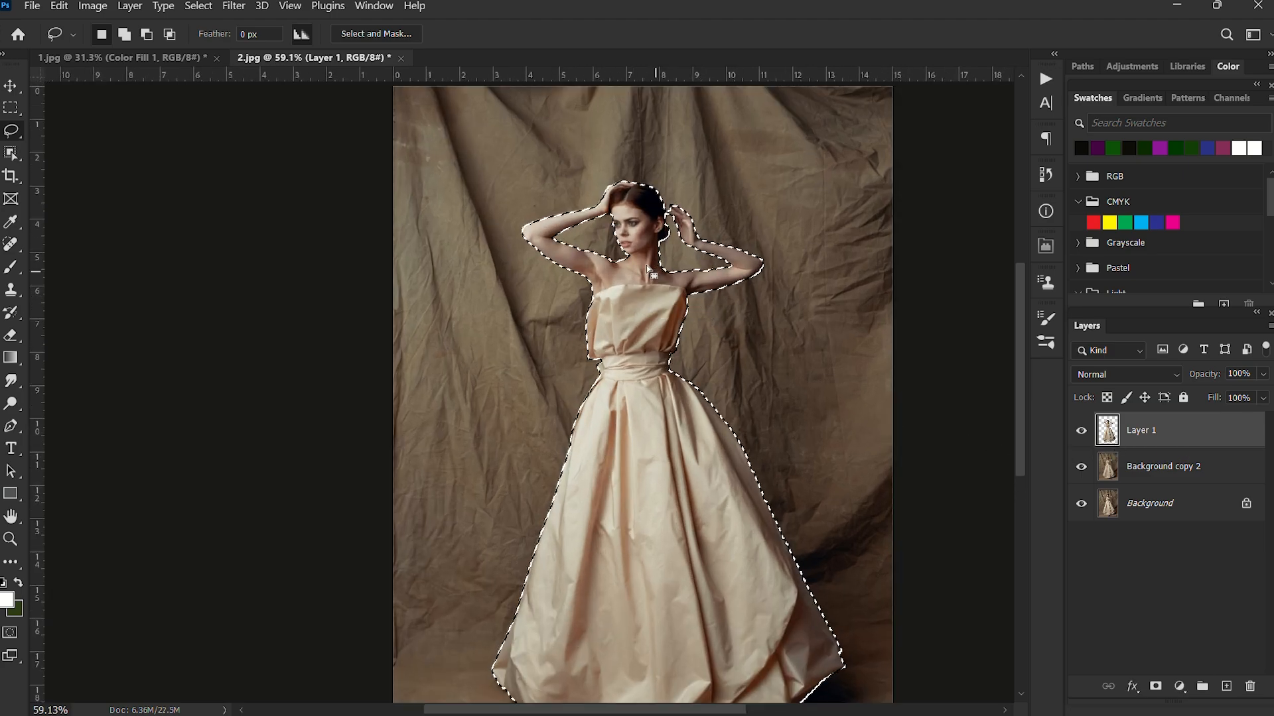
pyautogui.scroll(-2, 617, 256)
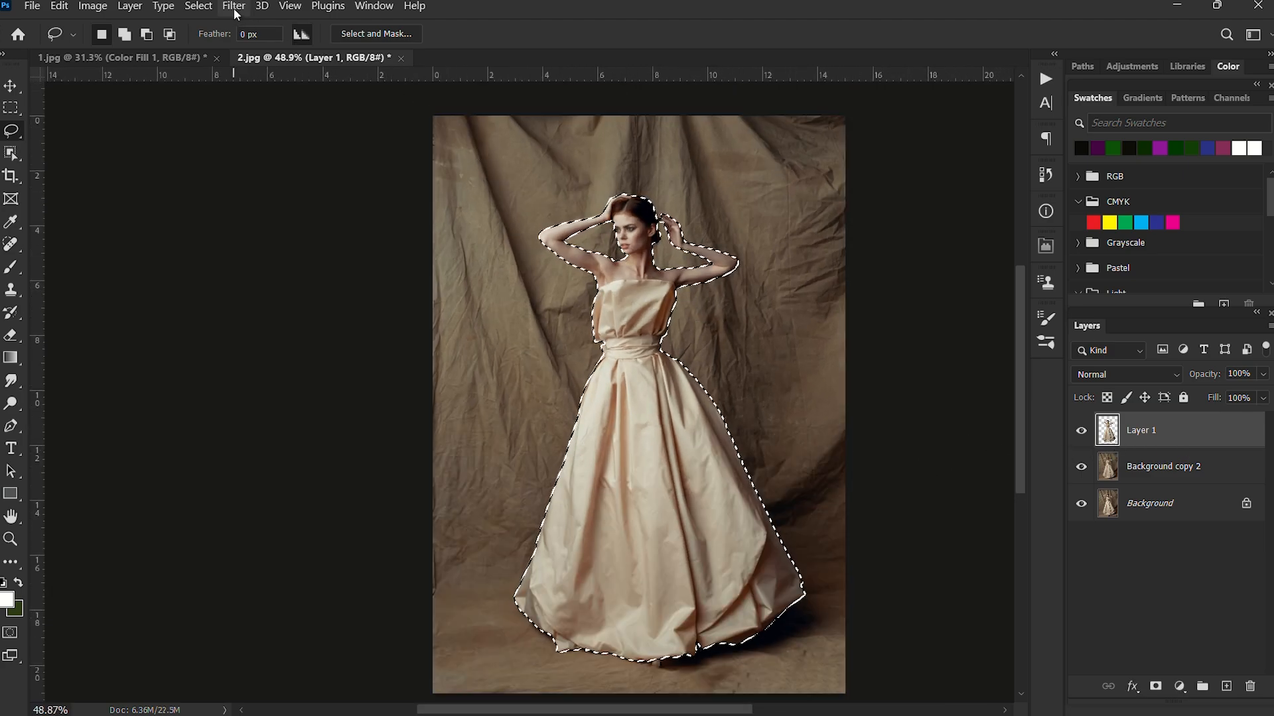
# Expand the selection around the woman by 4 pixels.
pyautogui.click(201, 7)
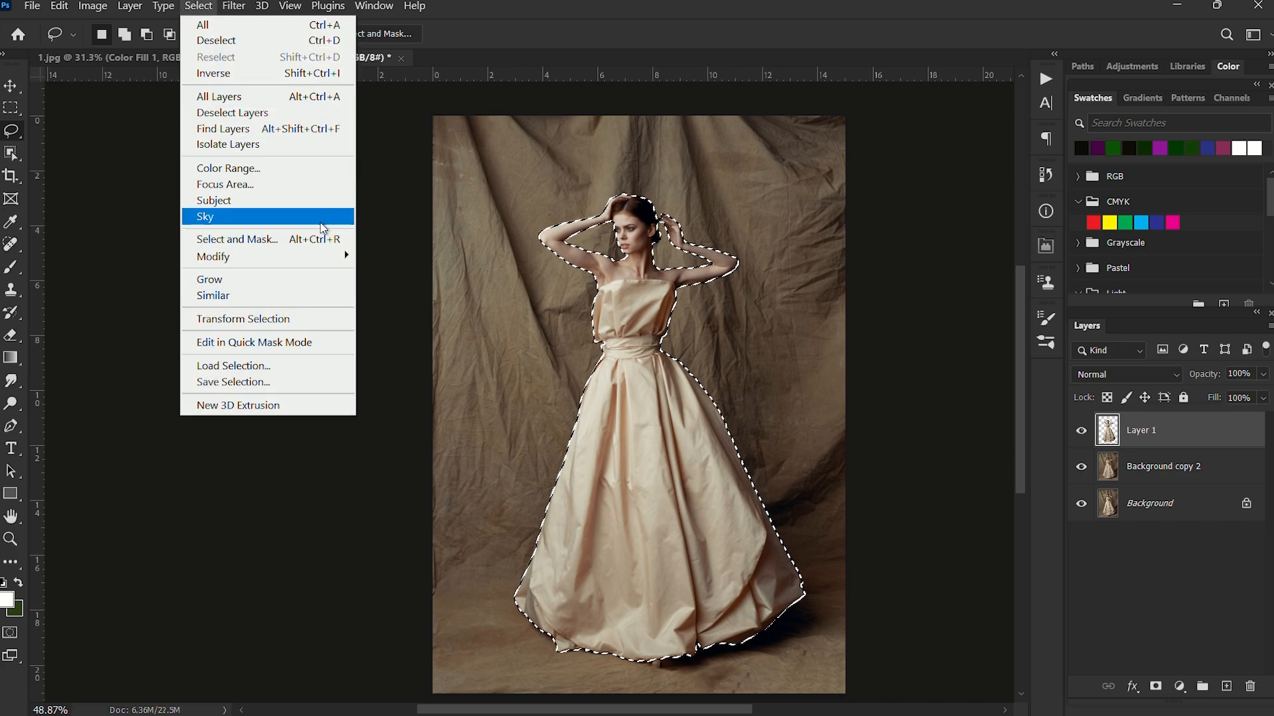
pyautogui.moveTo(310, 256)
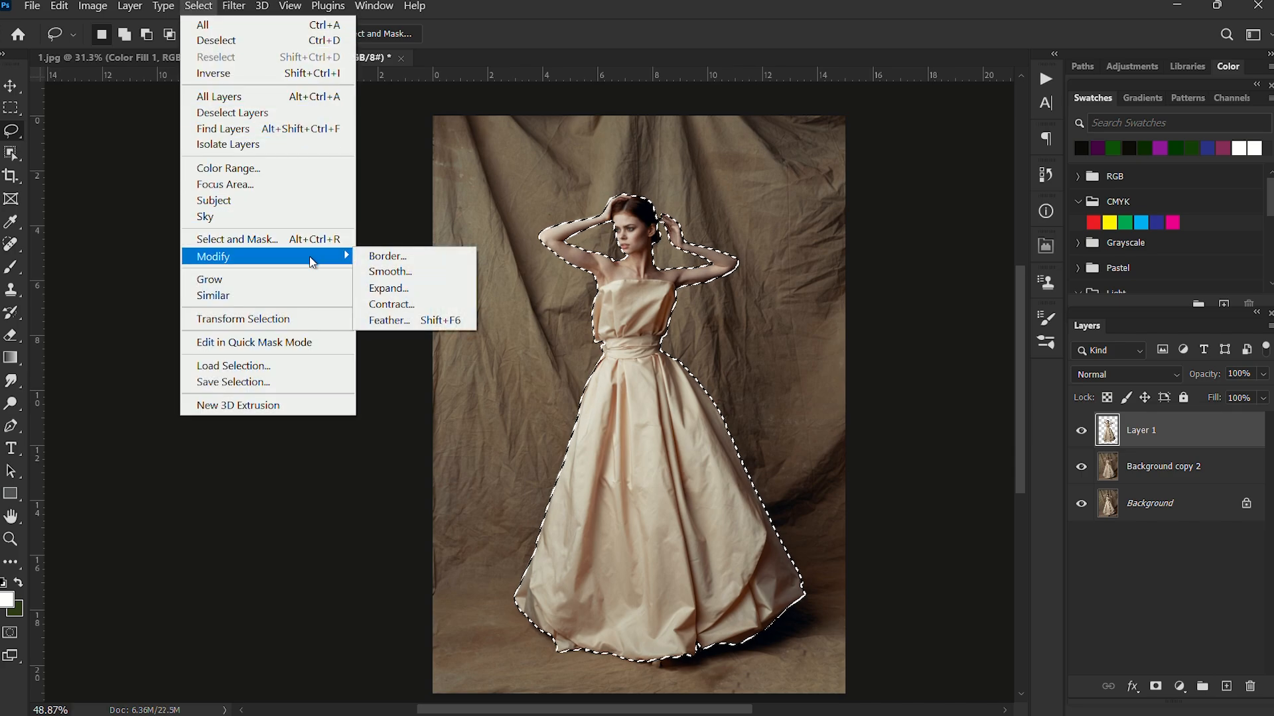
pyautogui.click(390, 288)
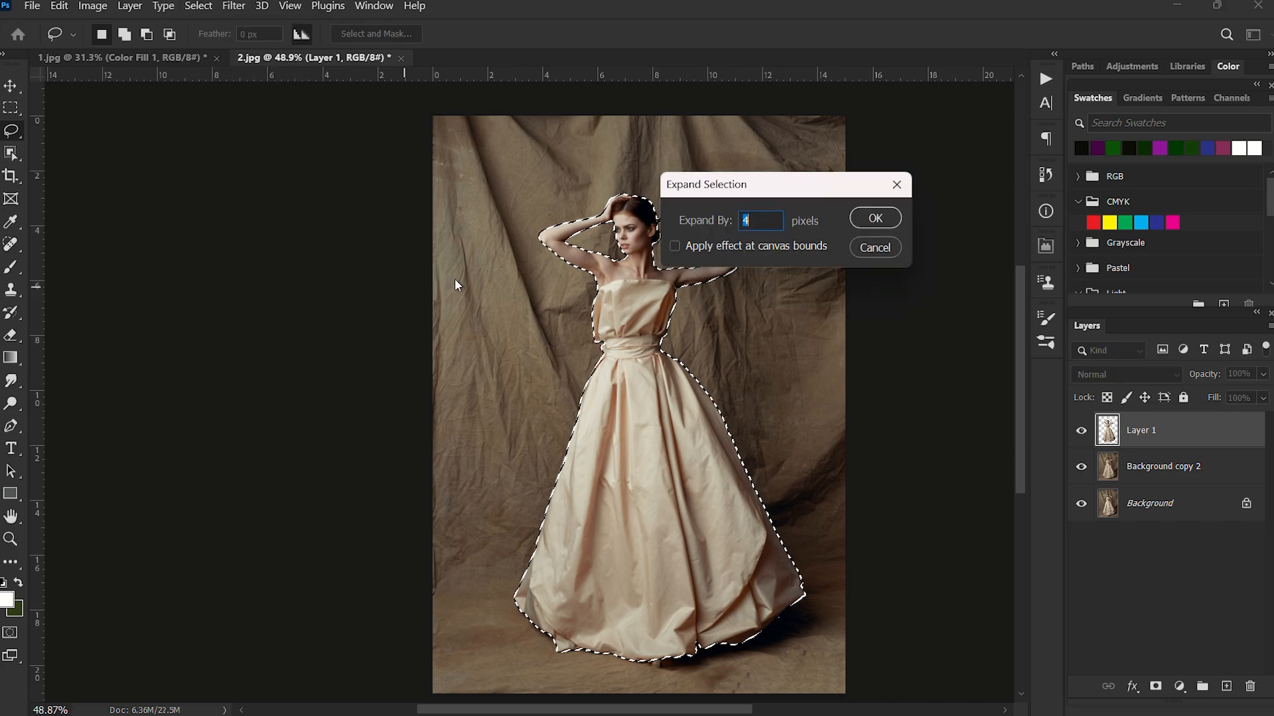
pyautogui.click(875, 218)
pyautogui.scroll(3, 721, 319)
pyautogui.scroll(1, 721, 319)
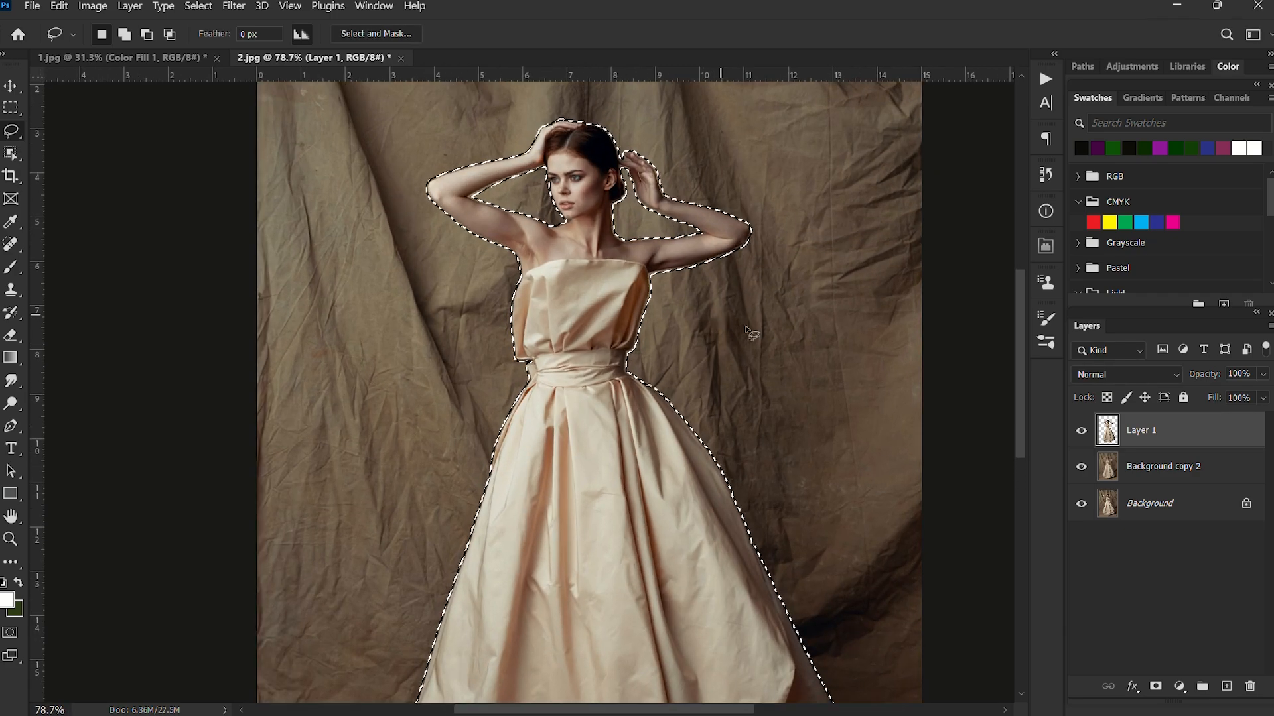
# Remove the woman from the Background copy 2 layer with Delete and Fill Selection, then check the filled backdrop with Layer 1 temporarily hidden.
pyautogui.click(1179, 469)
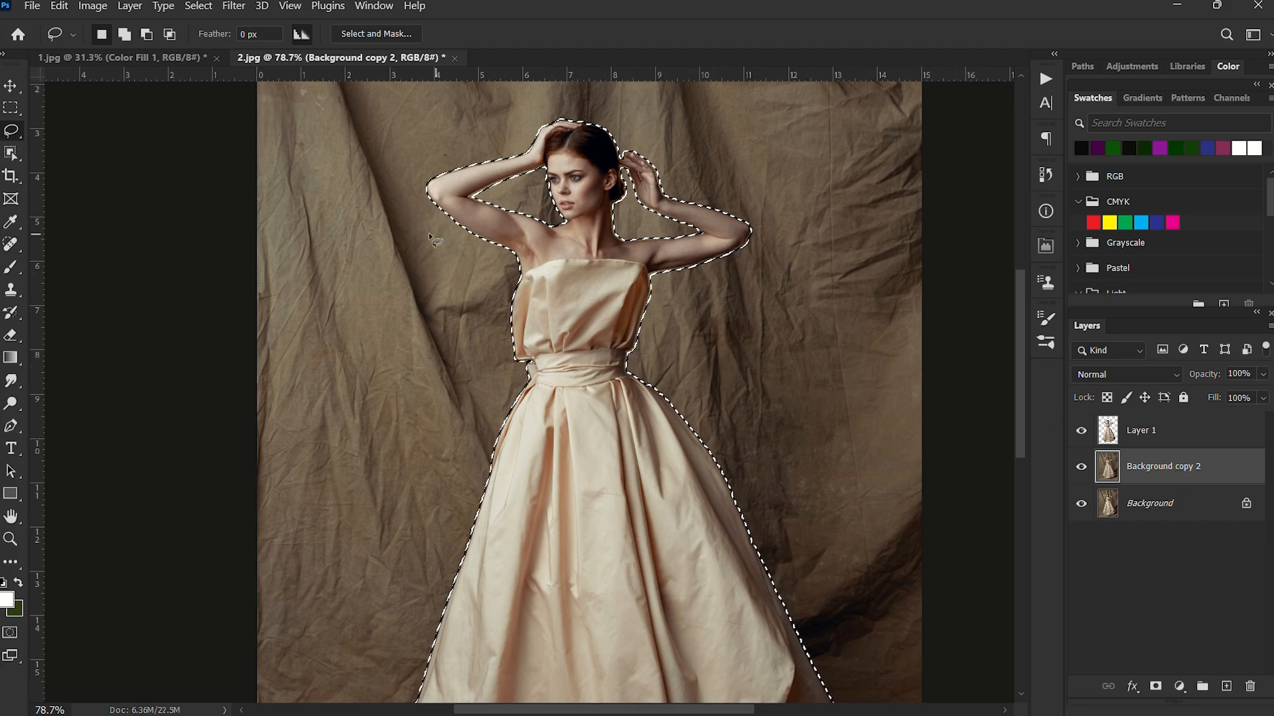
pyautogui.scroll(-3, 587, 344)
pyautogui.rightClick(582, 325)
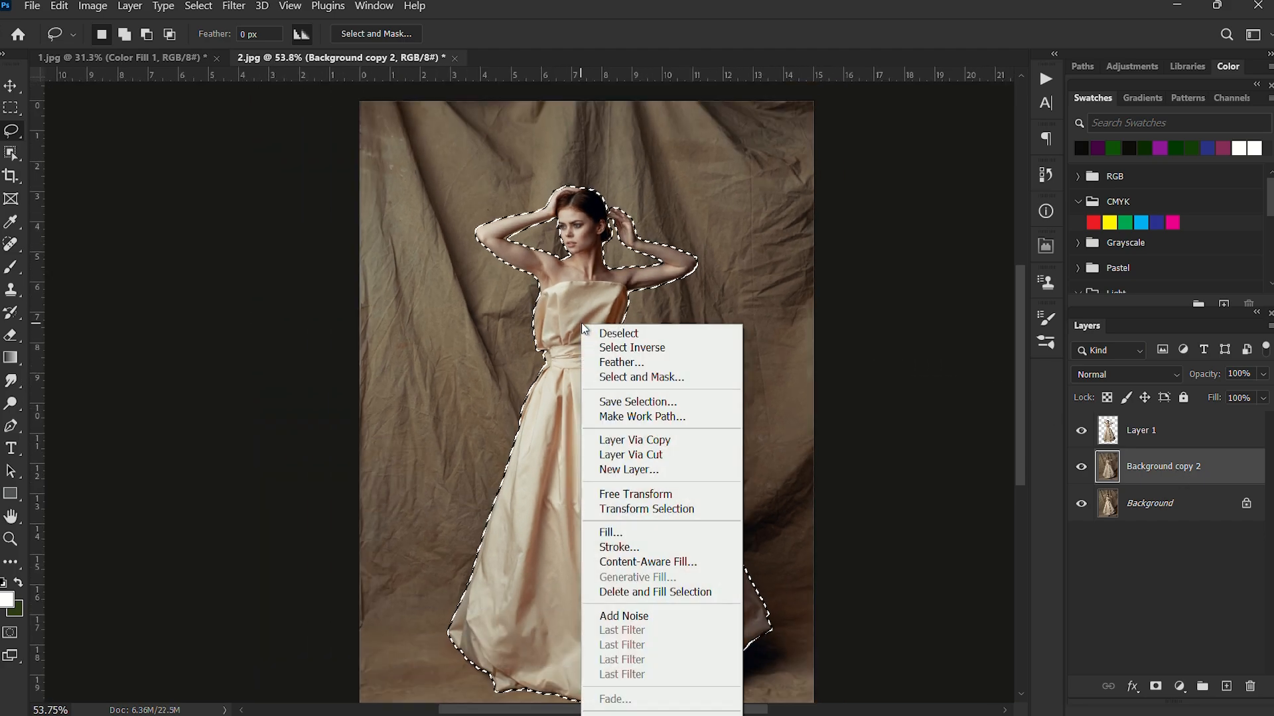
pyautogui.click(658, 593)
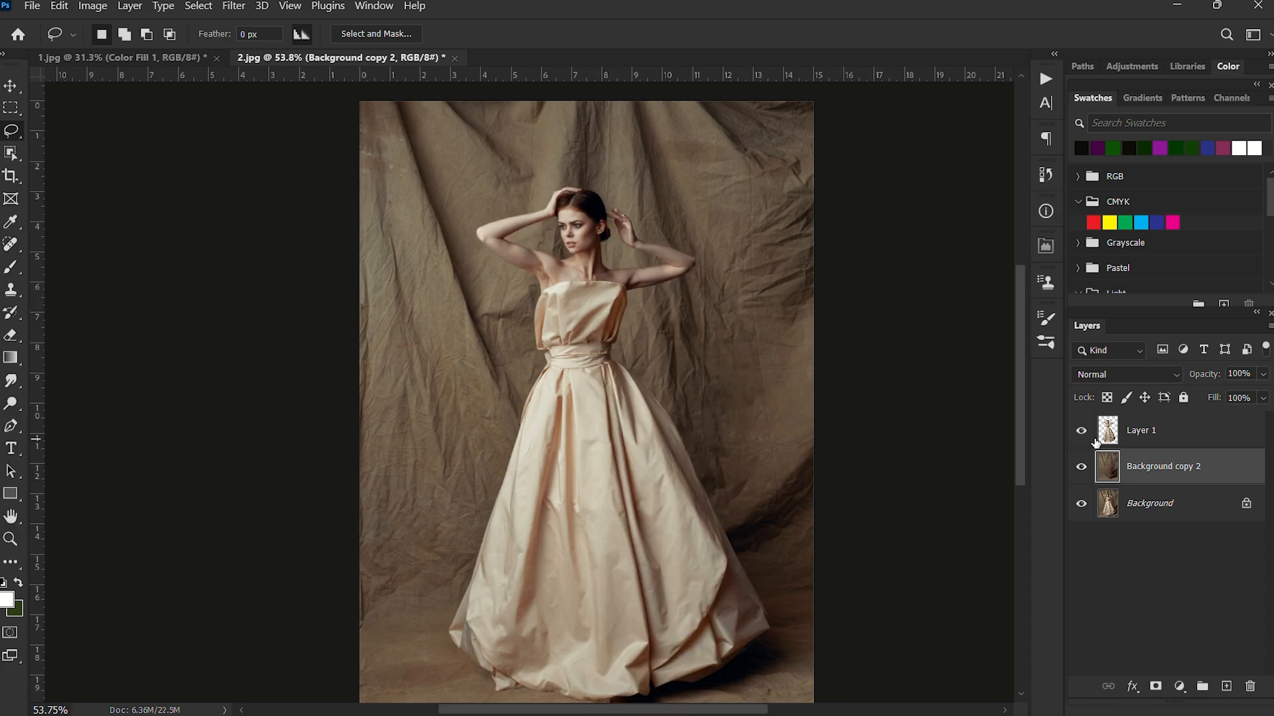
pyautogui.scroll(-1, 662, 520)
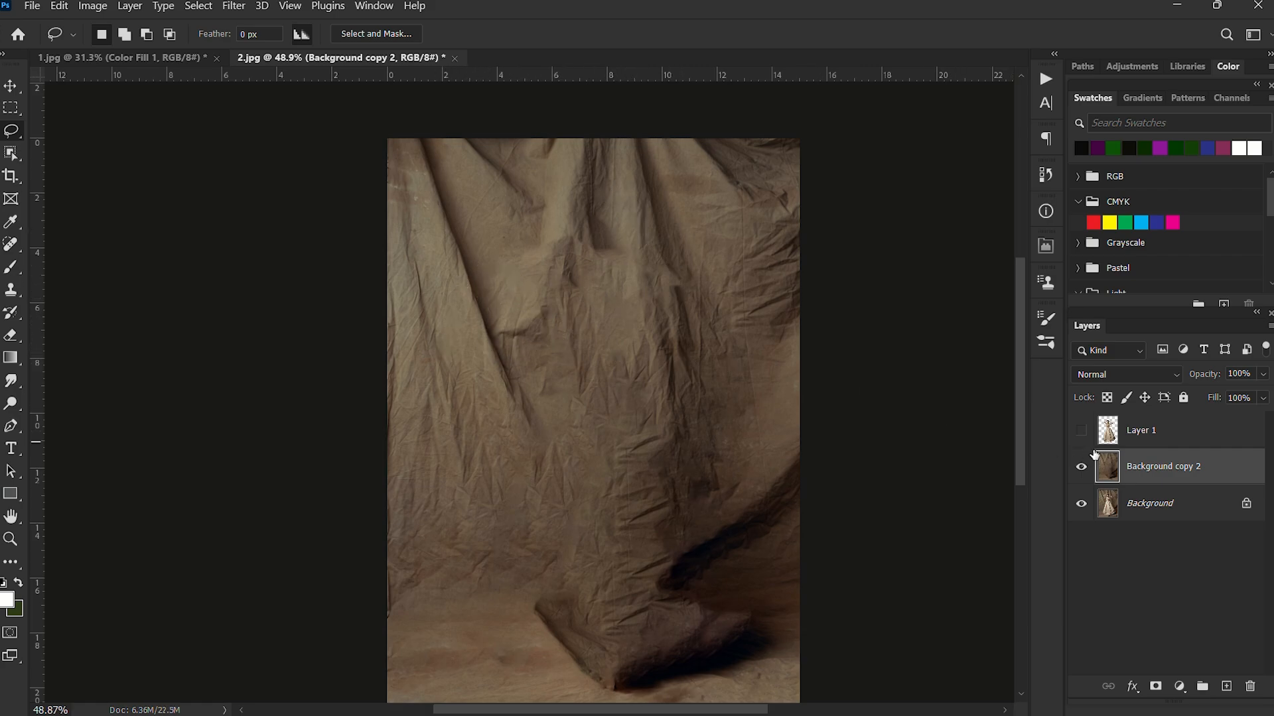
pyautogui.click(1083, 431)
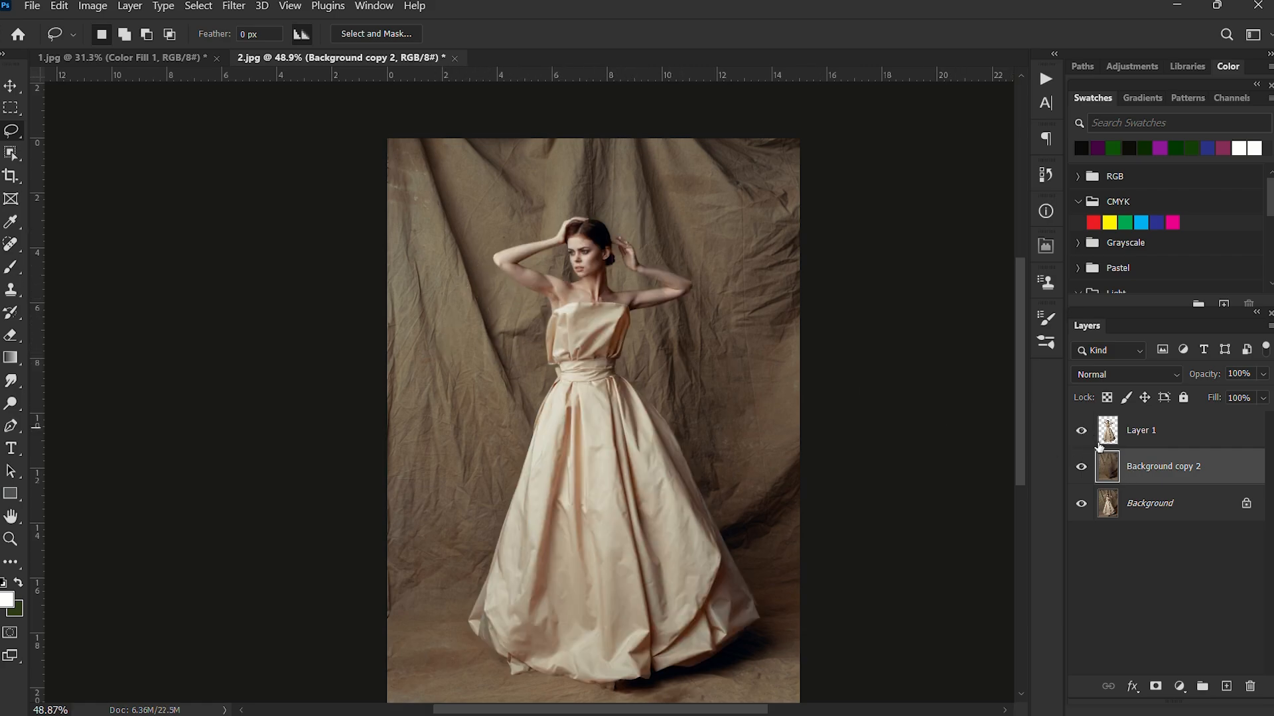
# Duplicate the filled Background copy 2 layer.
pyautogui.scroll(-2, 633, 350)
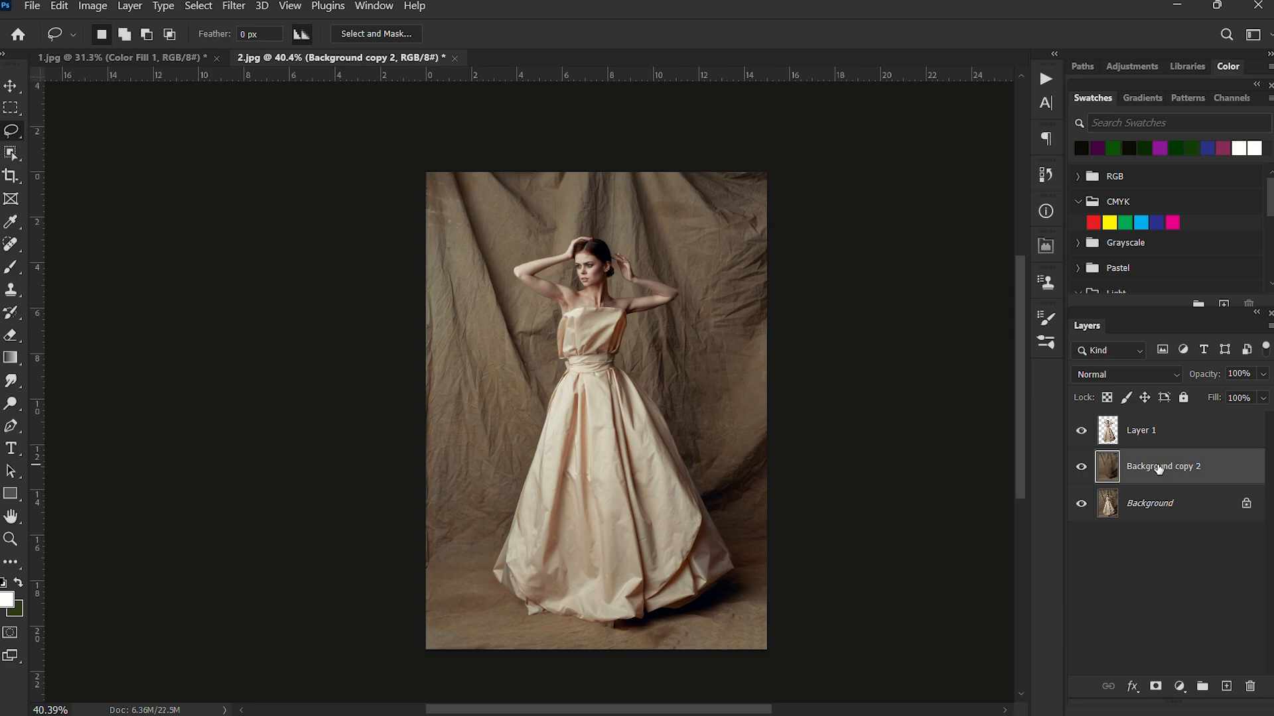
pyautogui.hotkey('ctrl', 'j')
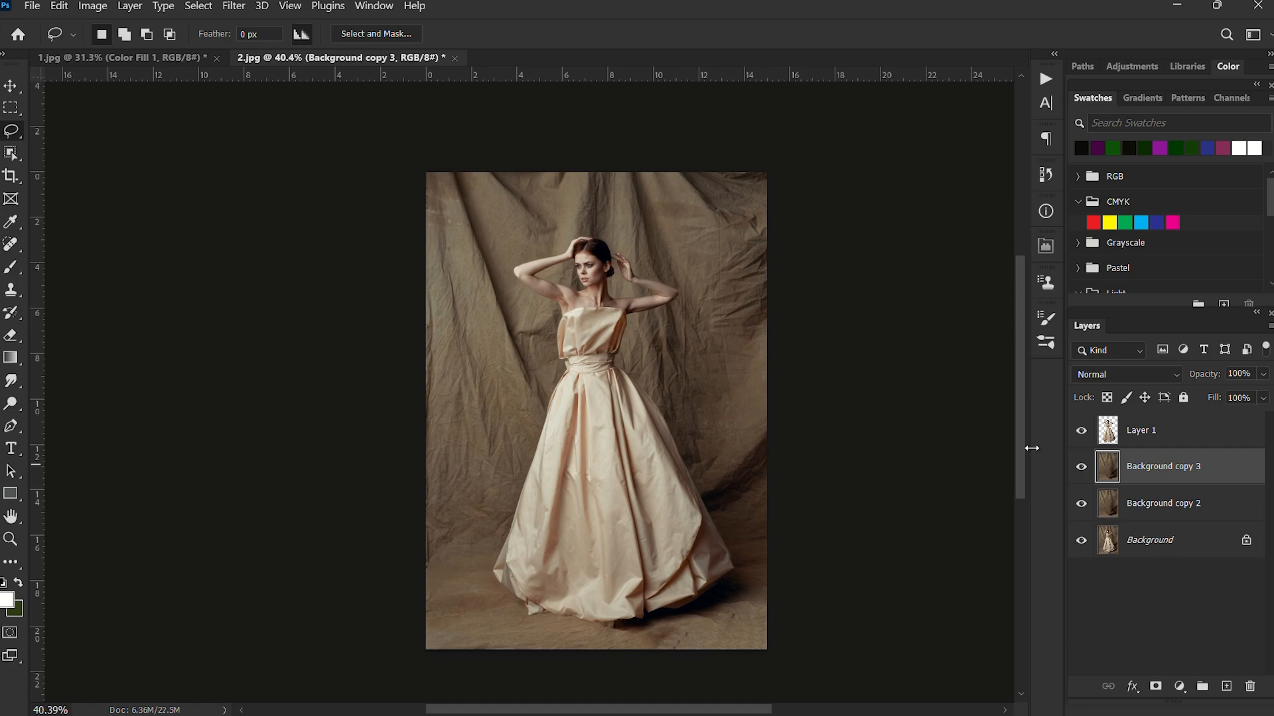
pyautogui.scroll(1, 566, 424)
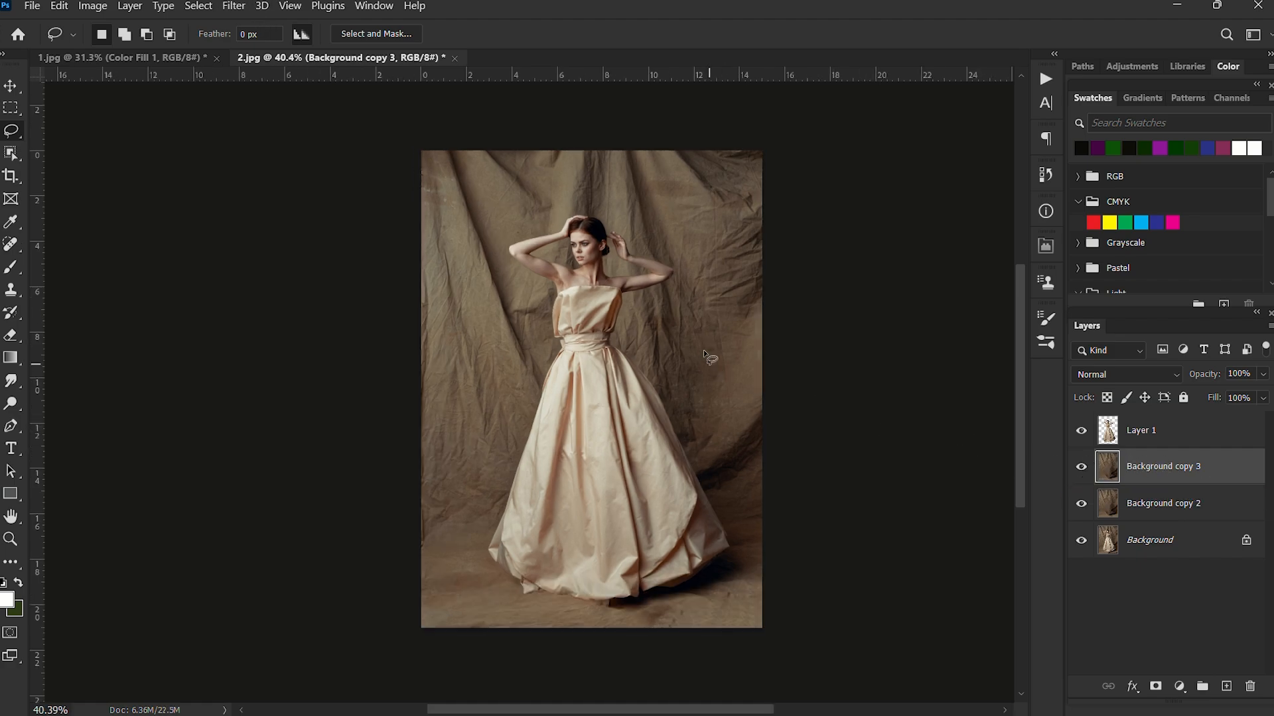
pyautogui.scroll(1, 609, 253)
pyautogui.scroll(1, 608, 253)
pyautogui.scroll(-1, 654, 381)
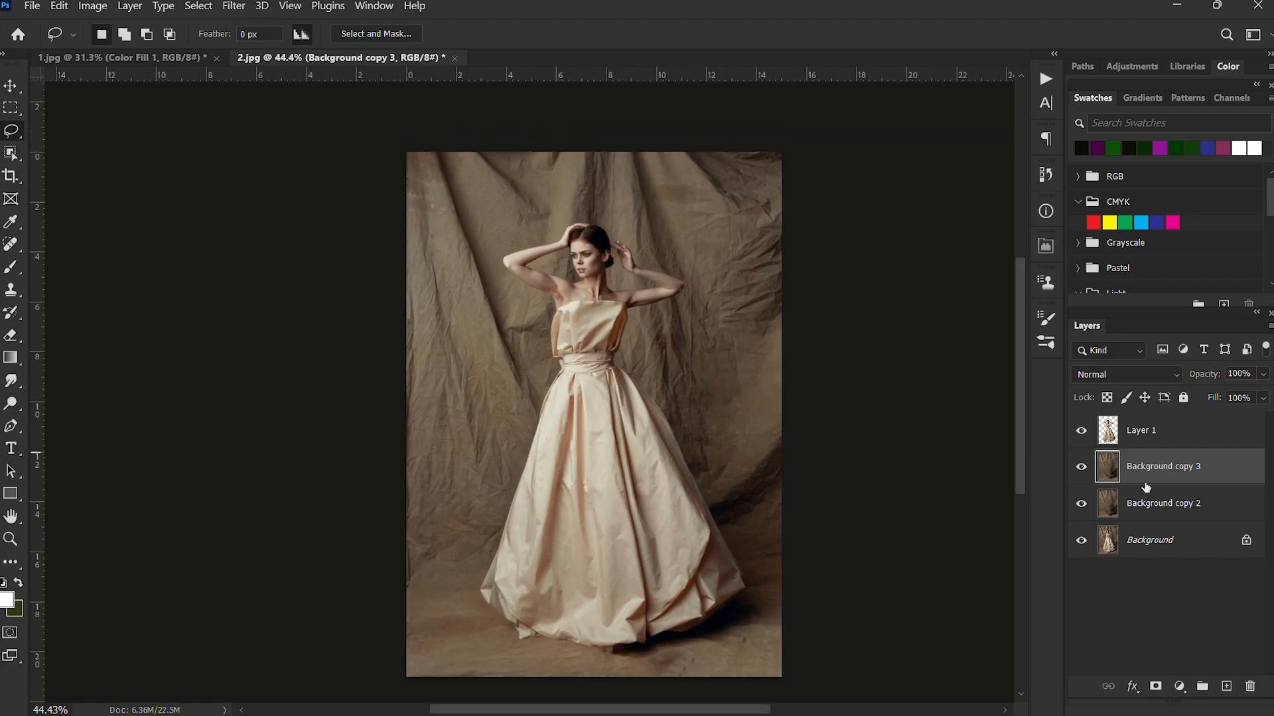
pyautogui.rightClick(1242, 473)
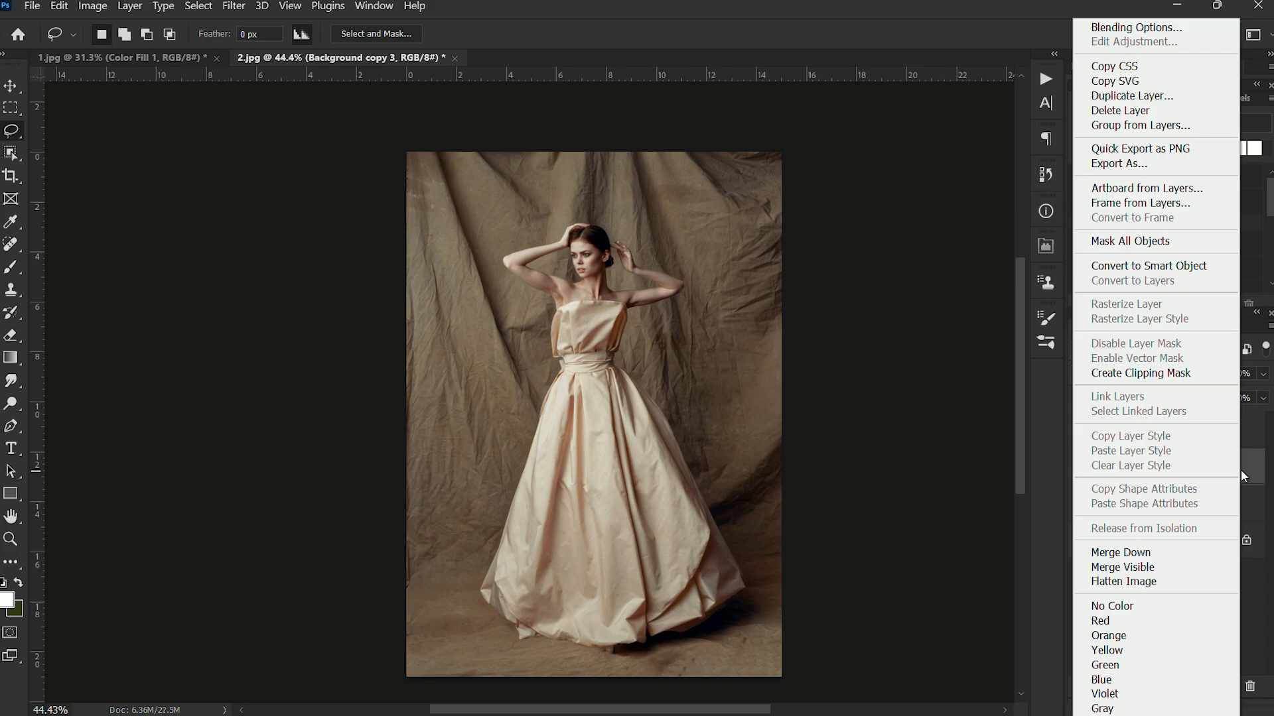
pyautogui.click(1162, 270)
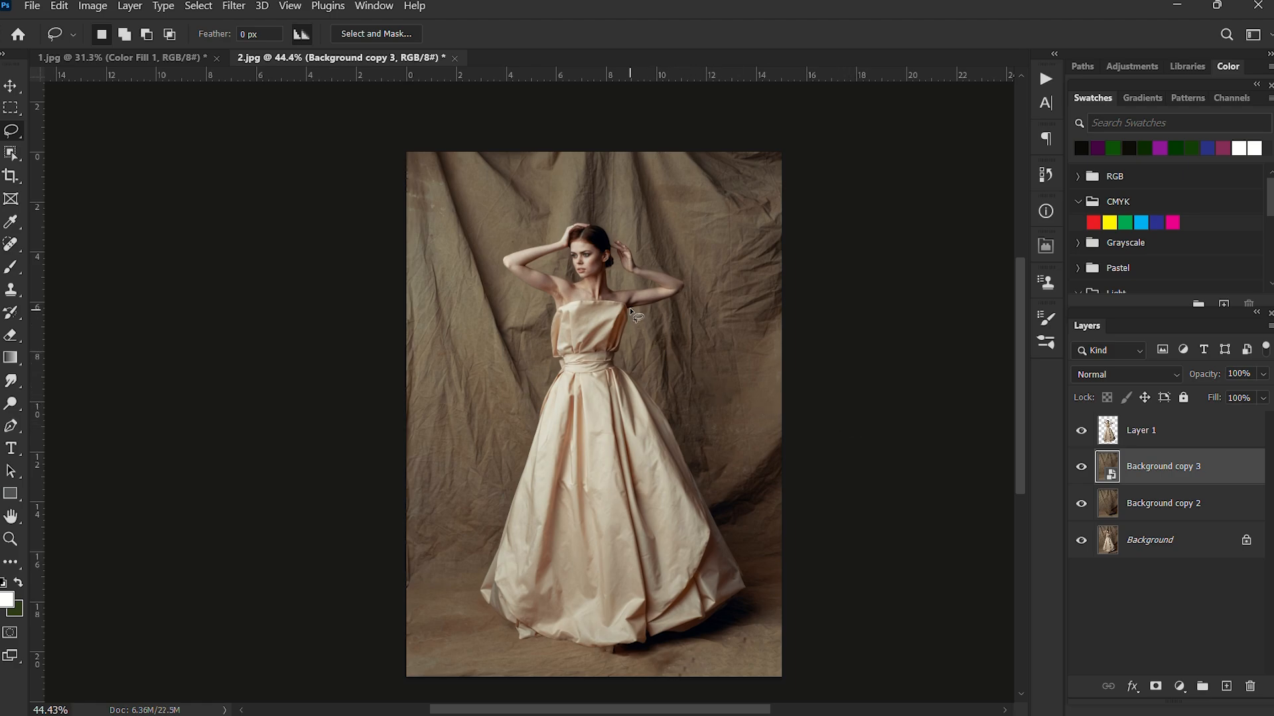
pyautogui.click(235, 10)
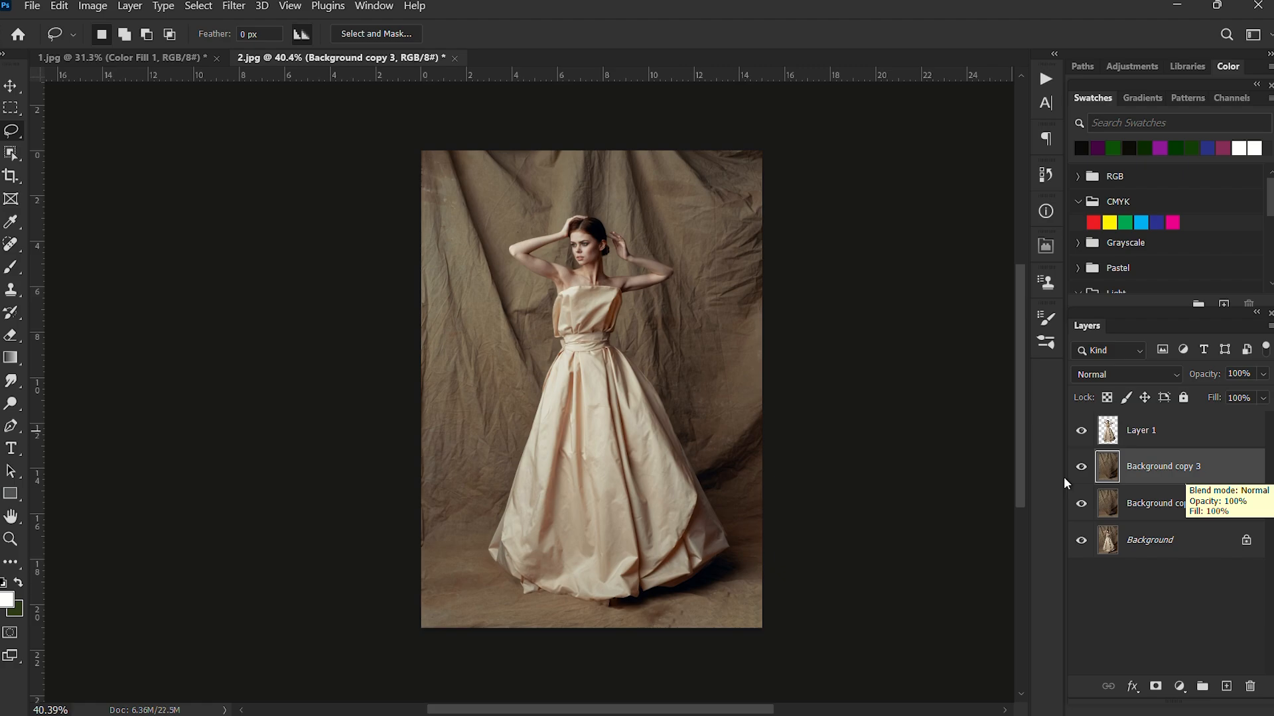
# Convert the Background copy 3 layer to a smart object.
pyautogui.scroll(2, 607, 250)
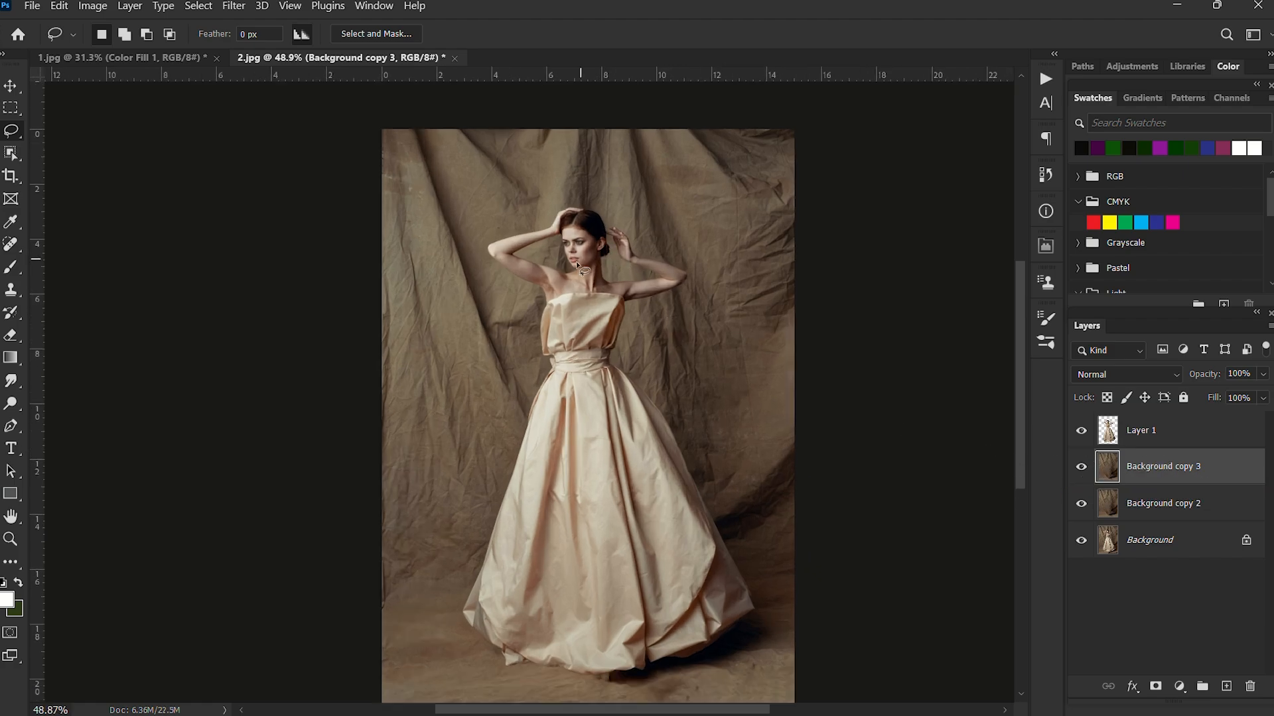
pyautogui.scroll(-1, 654, 379)
pyautogui.rightClick(1242, 475)
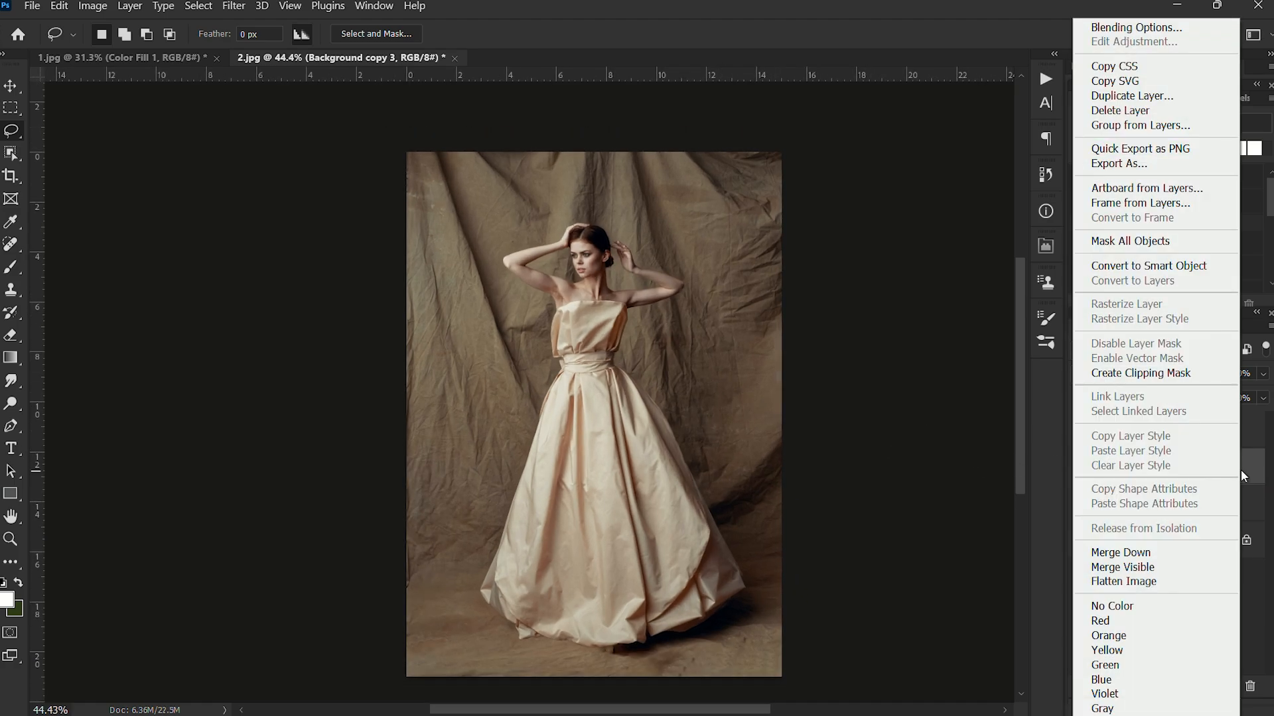
pyautogui.click(1165, 268)
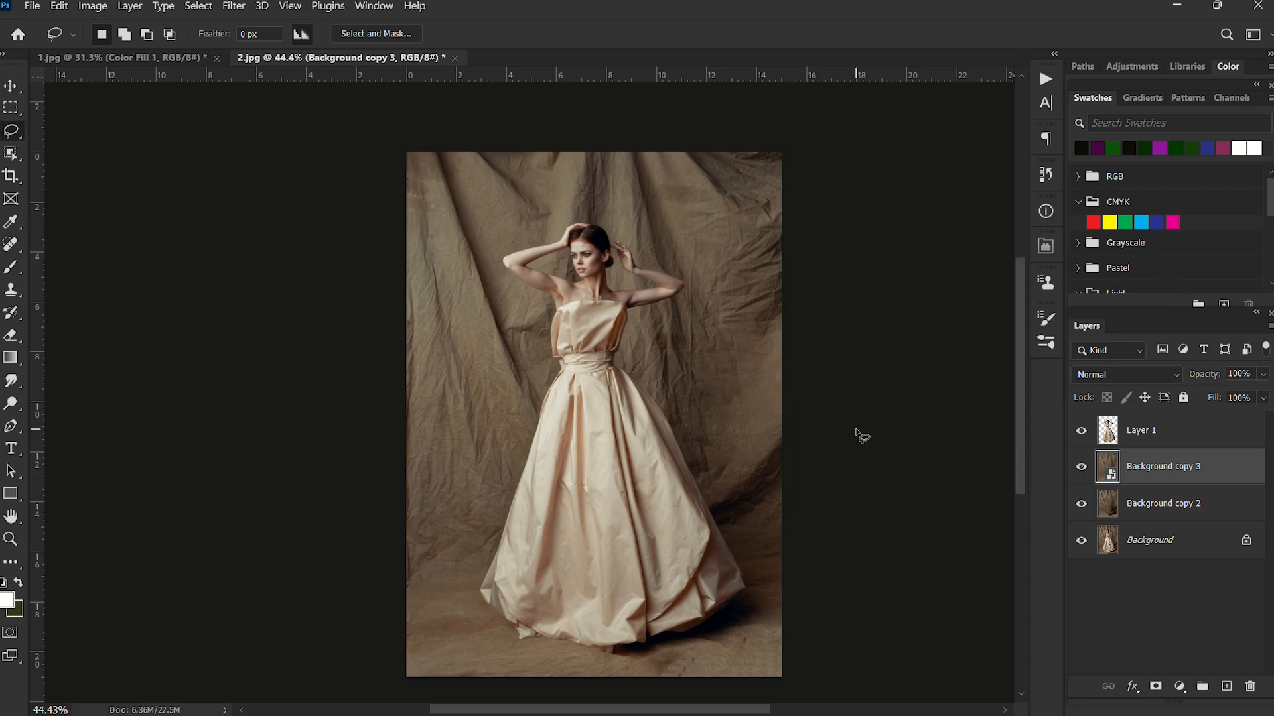
# Apply a Gaussian Blur smart filter with a 42.9-pixel radius to the Background copy 3 layer.
pyautogui.click(234, 8)
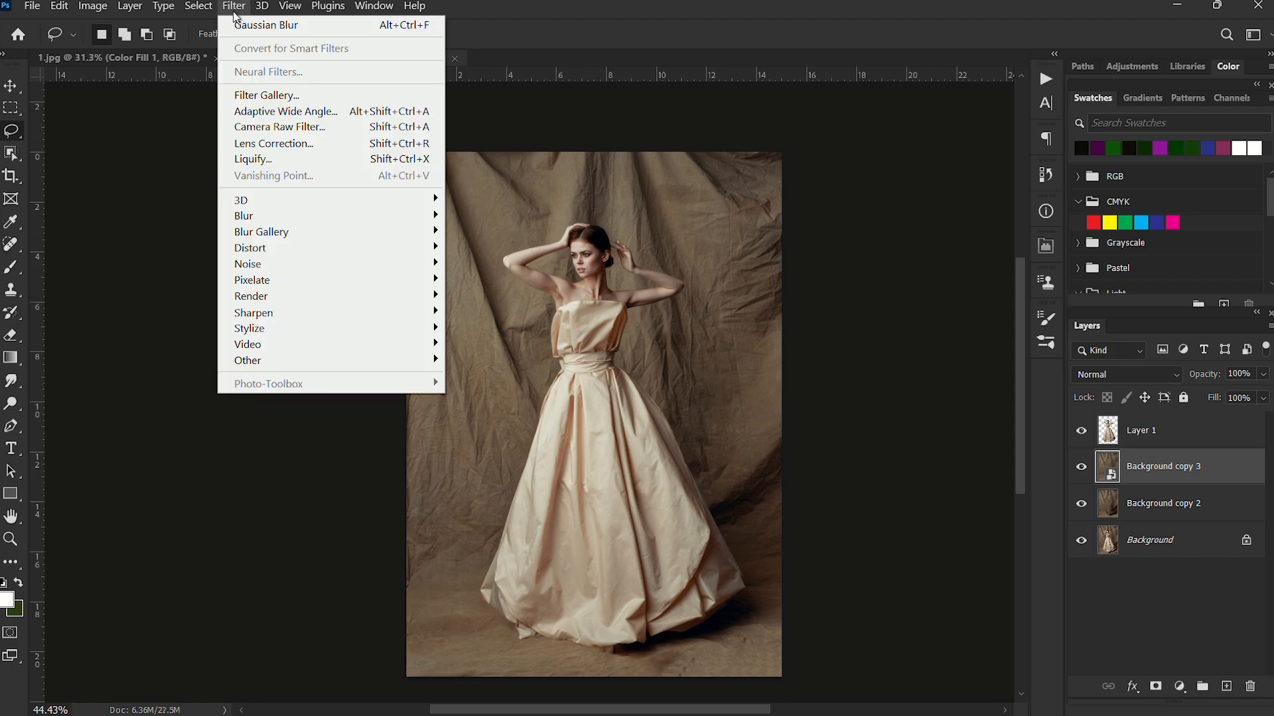
pyautogui.moveTo(331, 302)
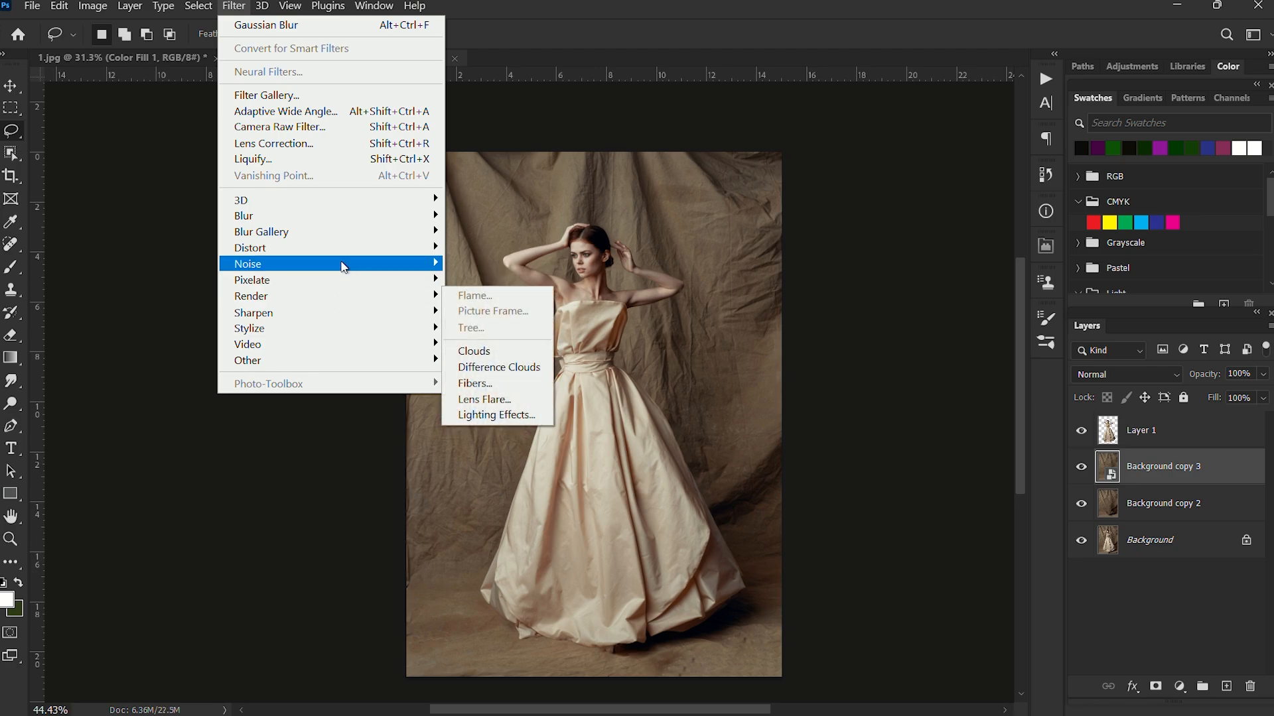
pyautogui.moveTo(345, 217)
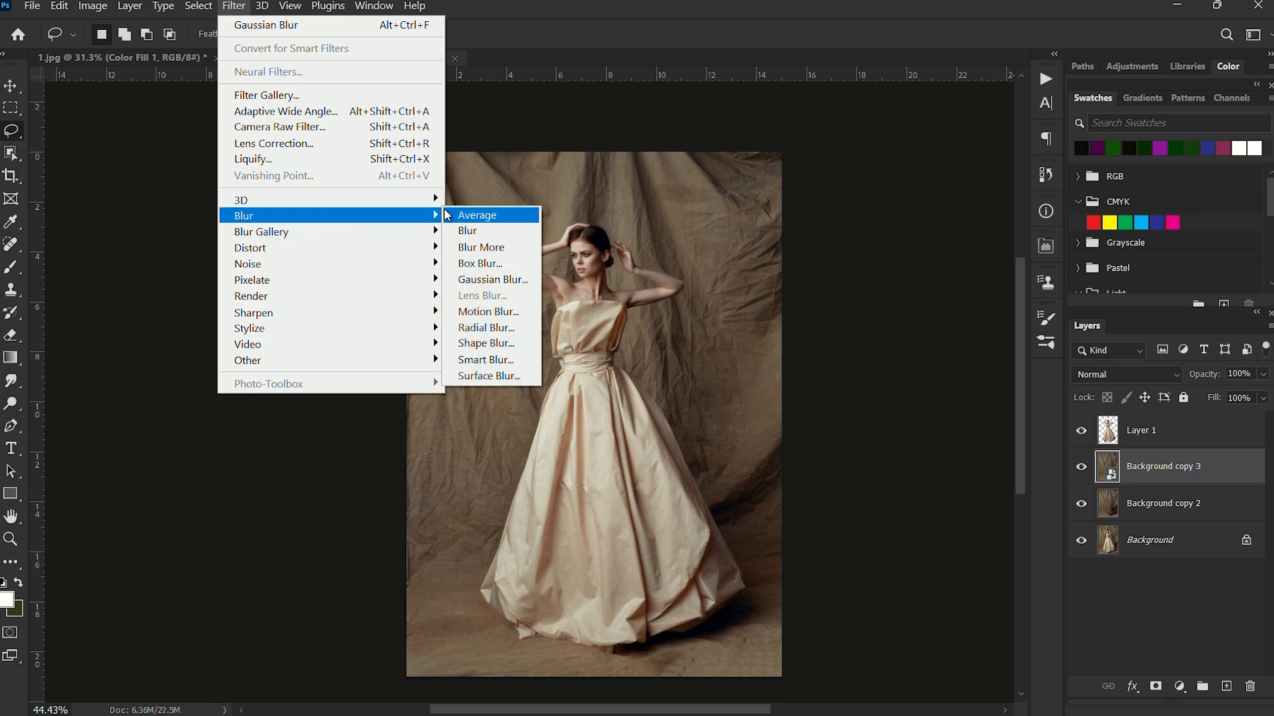
pyautogui.click(488, 280)
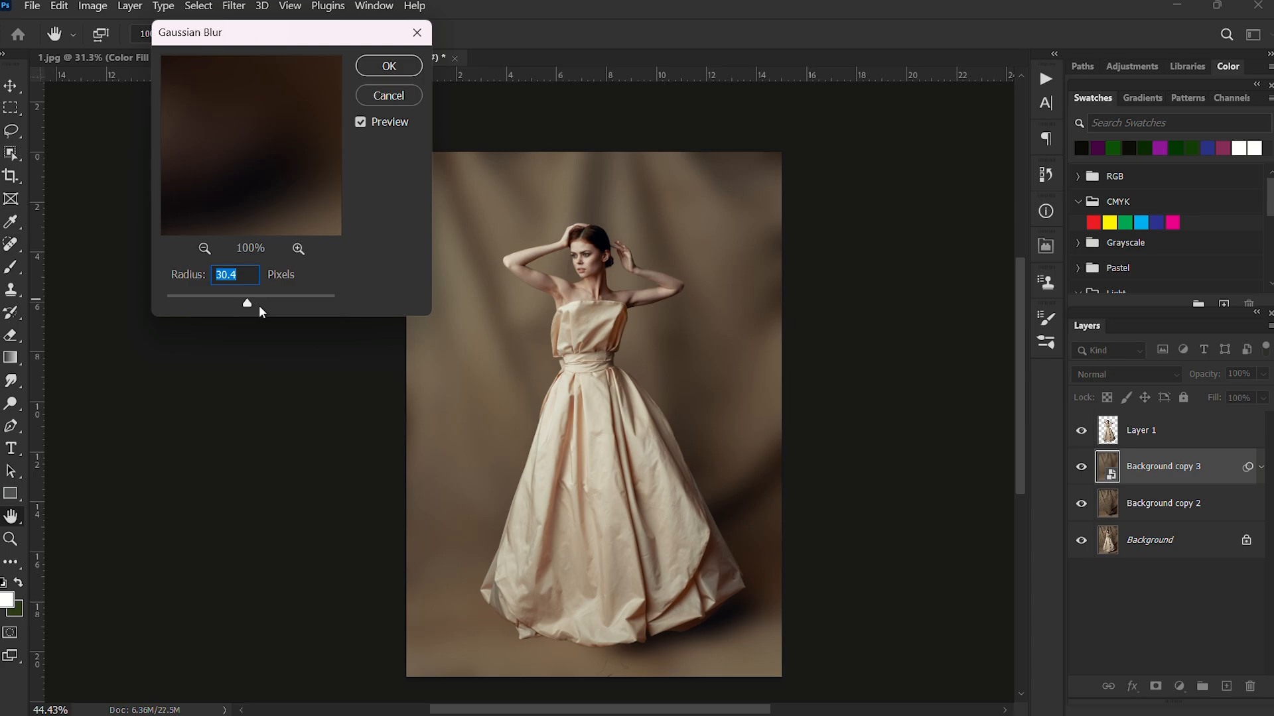
pyautogui.moveTo(260, 308); pyautogui.dragTo(254, 304)
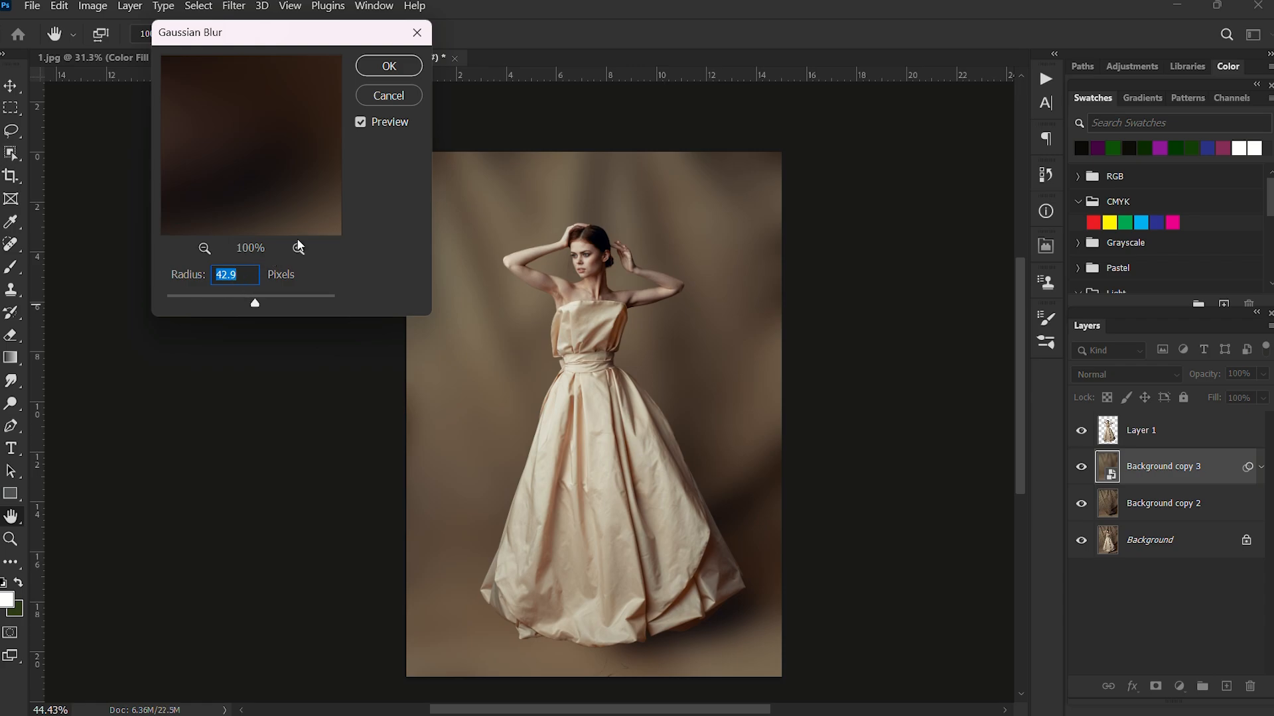
pyautogui.click(389, 65)
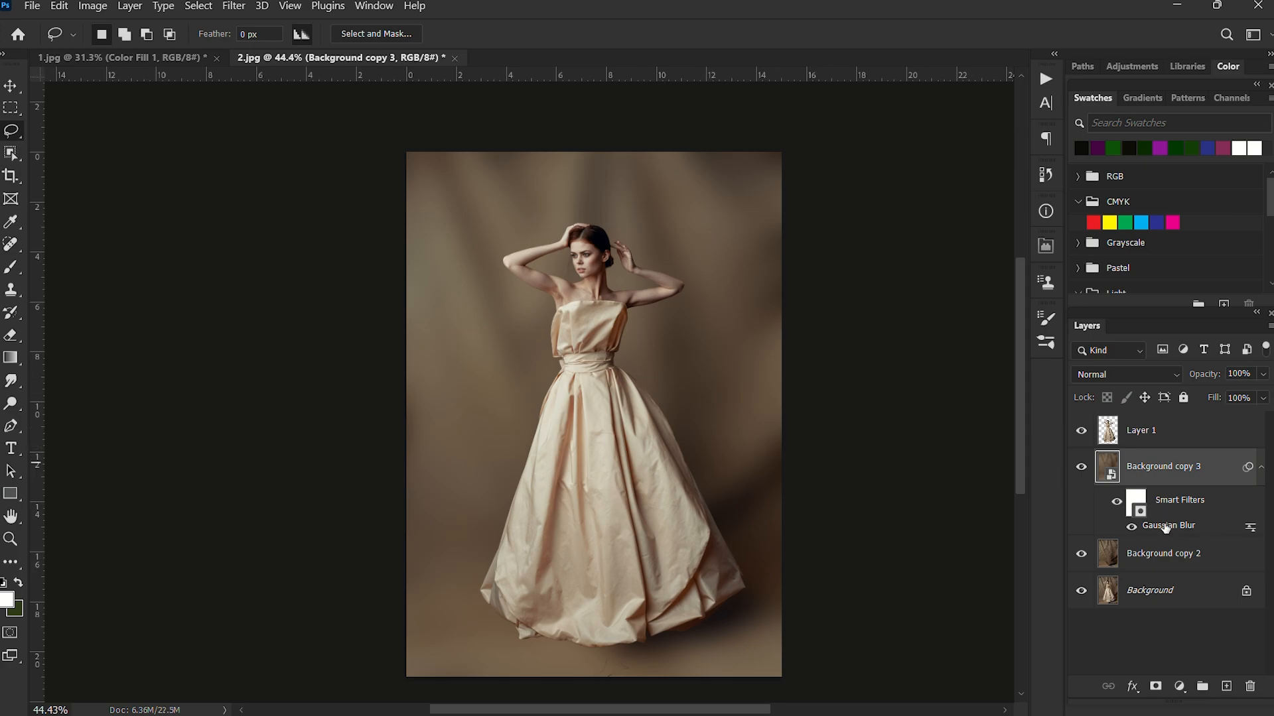
# Reopen the Gaussian Blur smart filter and set its radius to 55.3 pixels.
pyautogui.doubleClick(1163, 527)
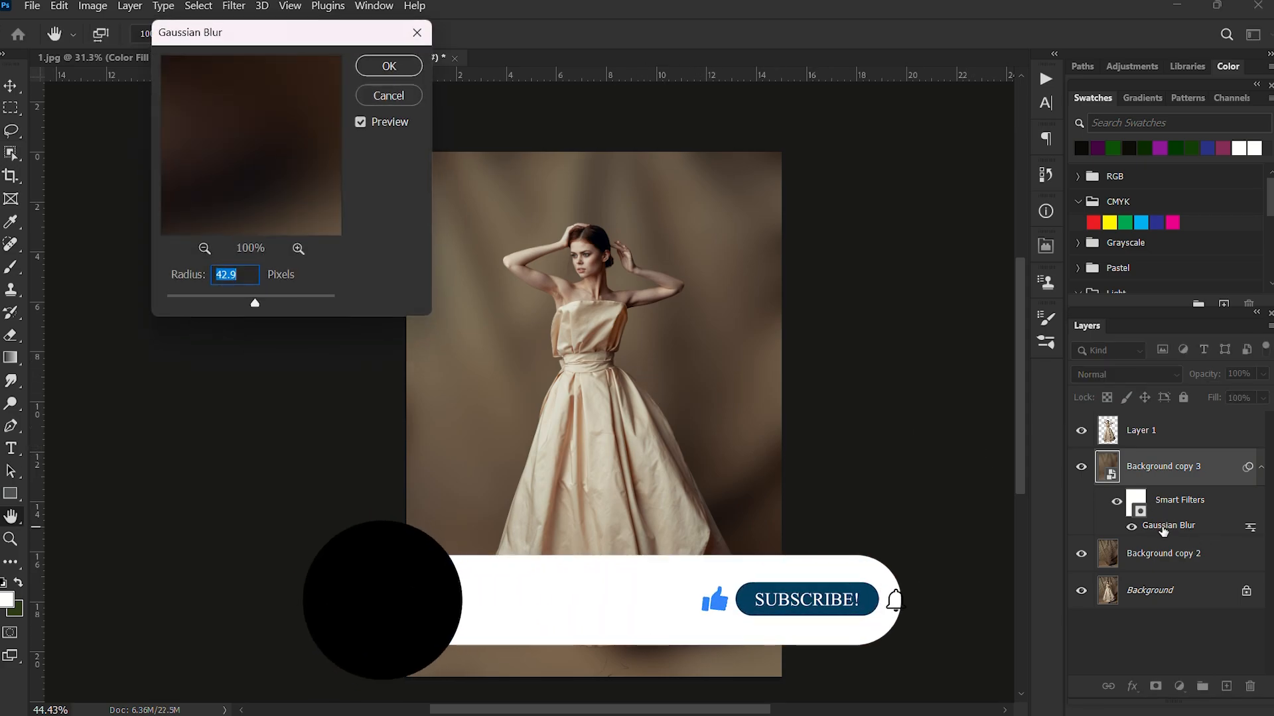
pyautogui.moveTo(251, 309)
pyautogui.mouseDown()
pyautogui.moveTo(271, 307)
pyautogui.moveTo(254, 306)
pyautogui.moveTo(263, 315)
pyautogui.mouseUp()
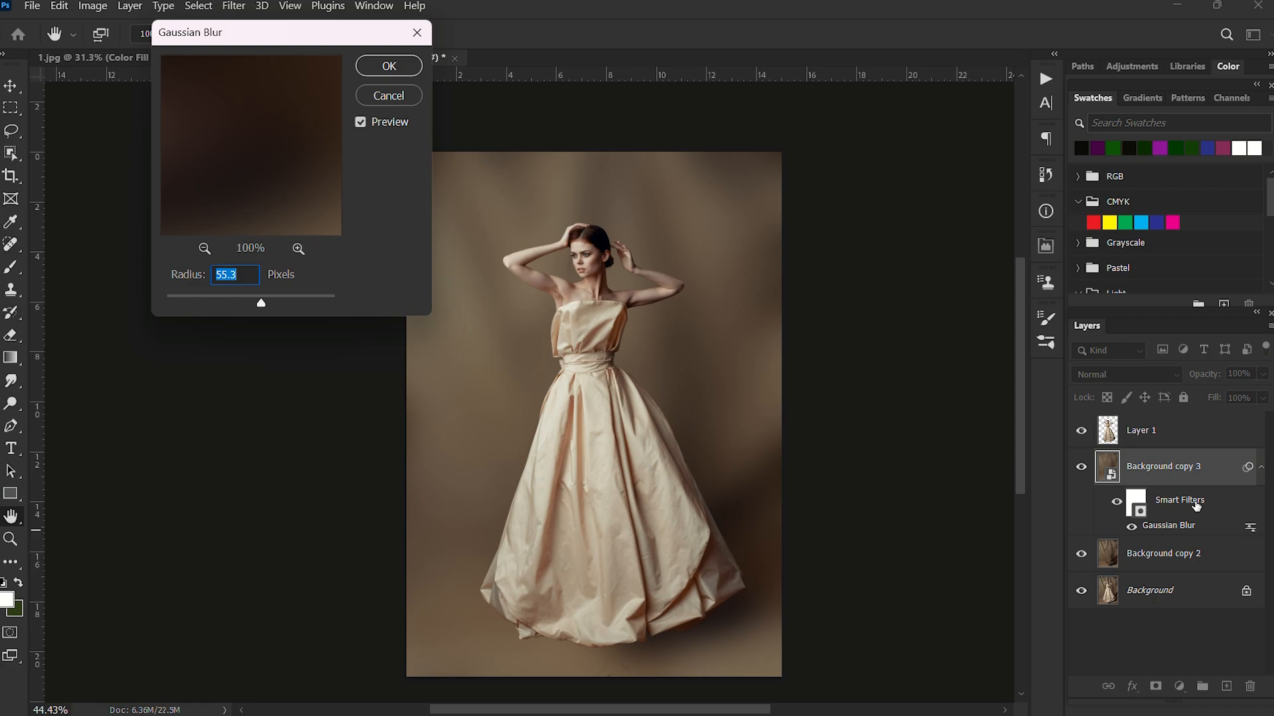
pyautogui.click(389, 67)
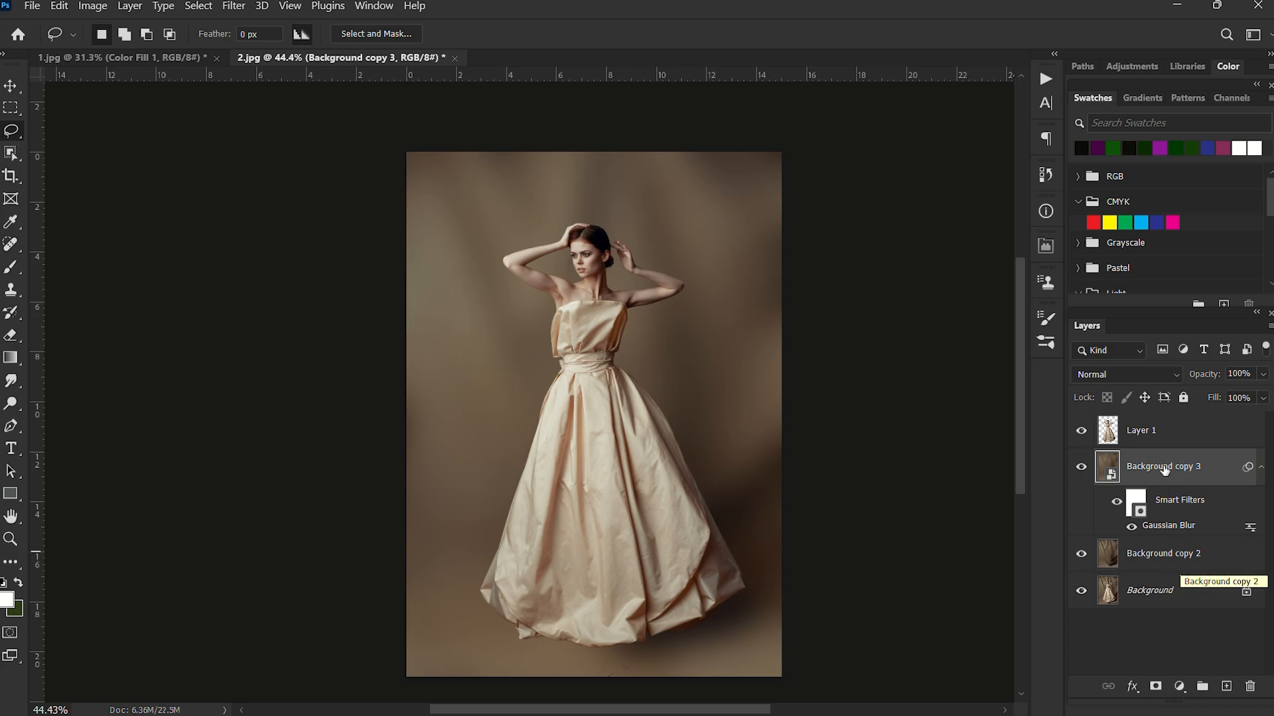
# Add a layer mask to Background copy 3 and erase the blur over the floor shadow beside the gown's right hem.
pyautogui.click(1156, 688)
pyautogui.scroll(-2, 670, 491)
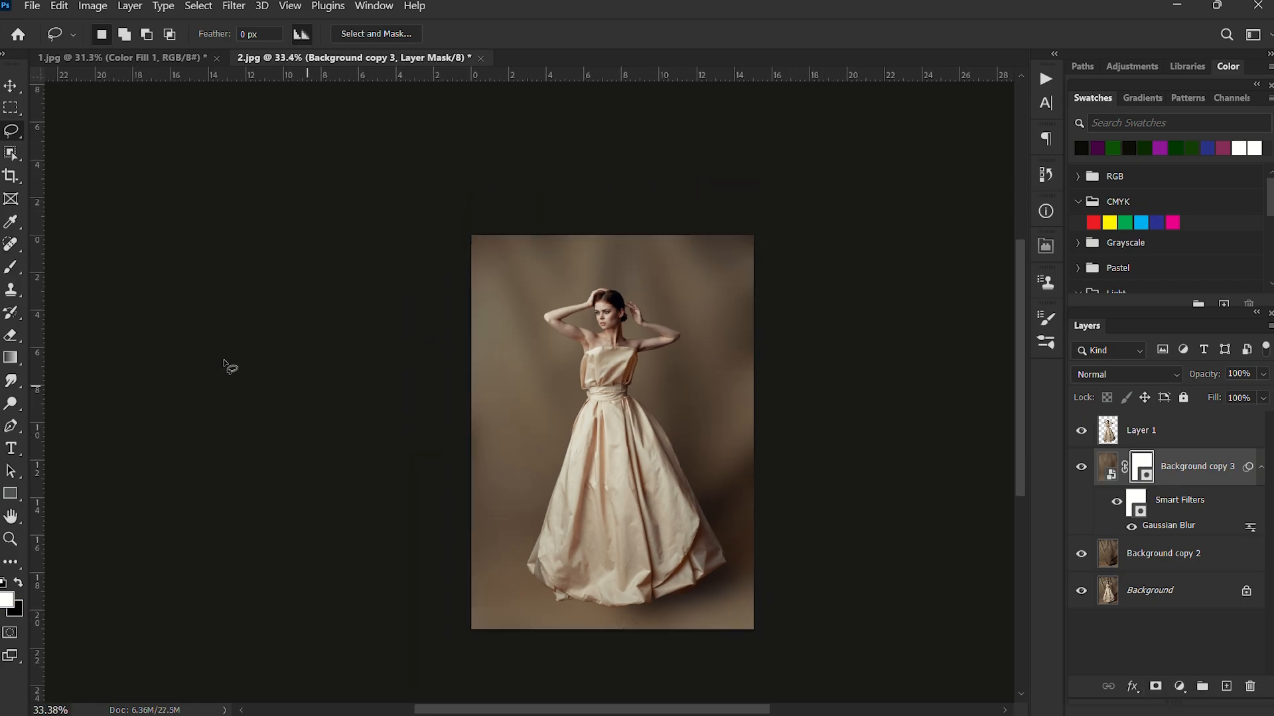
pyautogui.click(11, 335)
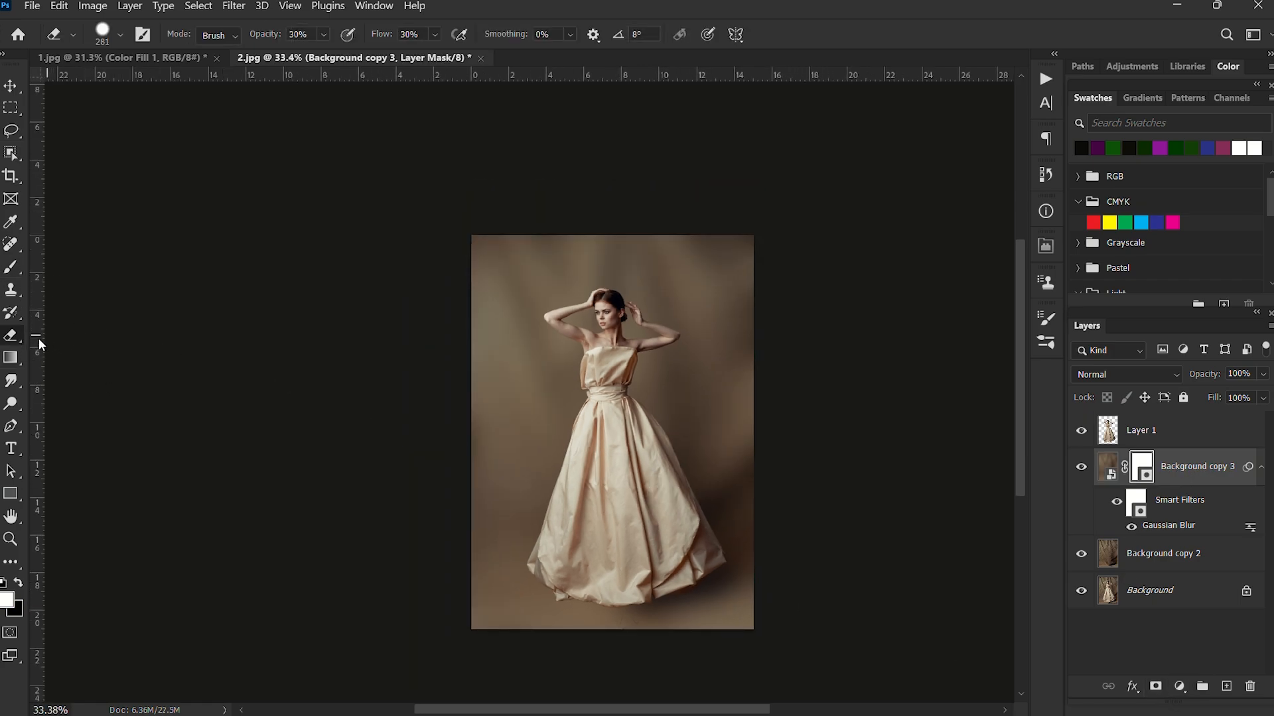
pyautogui.rightClick(16, 337)
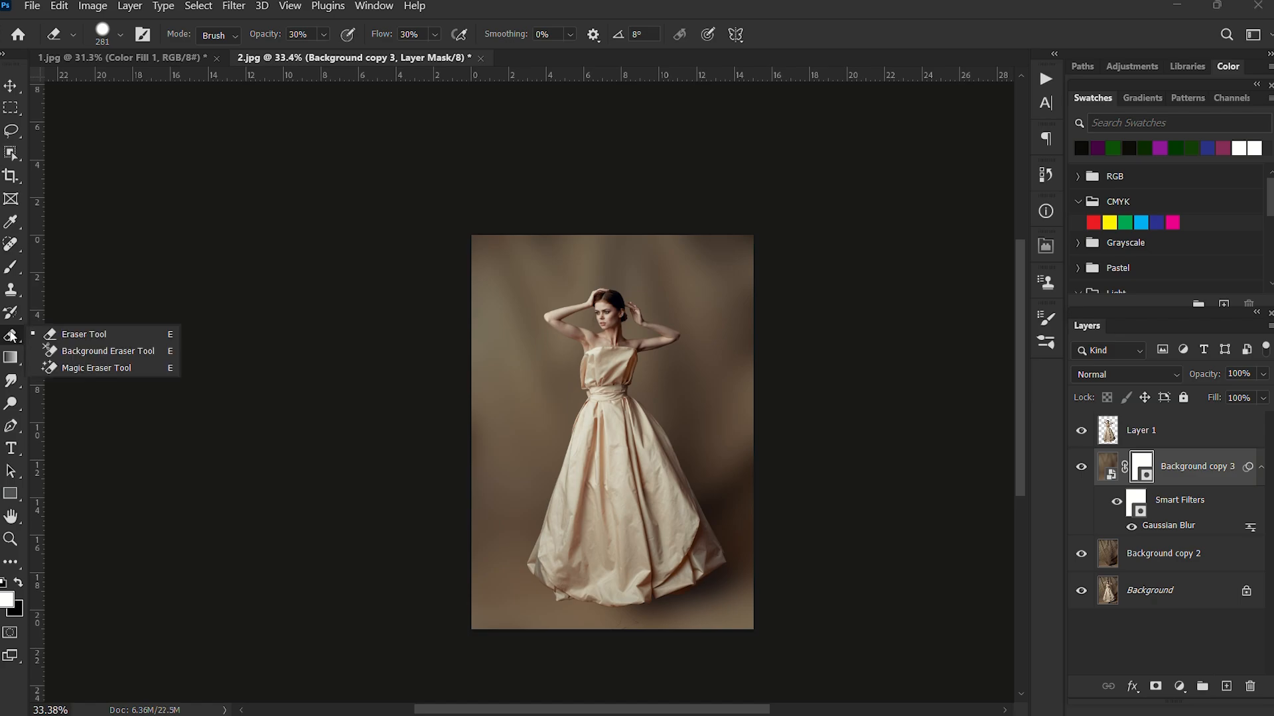
pyautogui.click(79, 335)
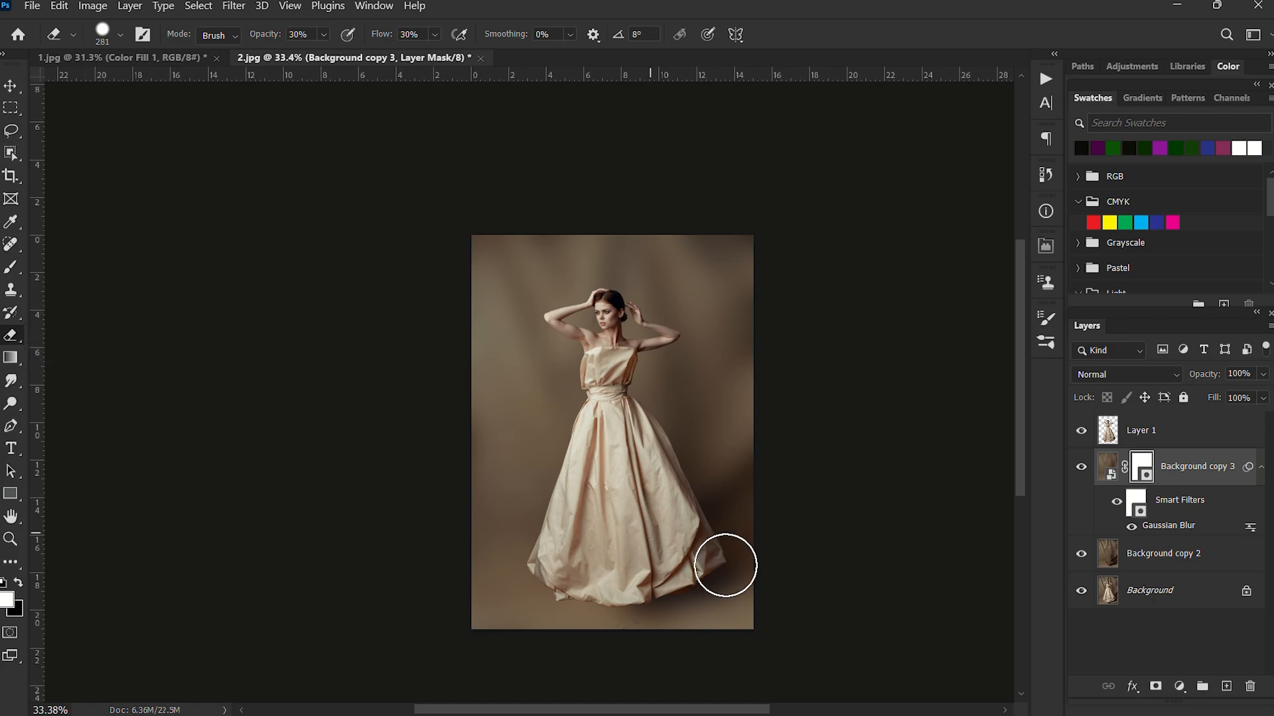
pyautogui.moveTo(717, 580)
pyautogui.mouseDown()
pyautogui.moveTo(741, 587)
pyautogui.moveTo(631, 614)
pyautogui.moveTo(748, 603)
pyautogui.moveTo(738, 583)
pyautogui.mouseUp()
pyautogui.scroll(2, 615, 614)
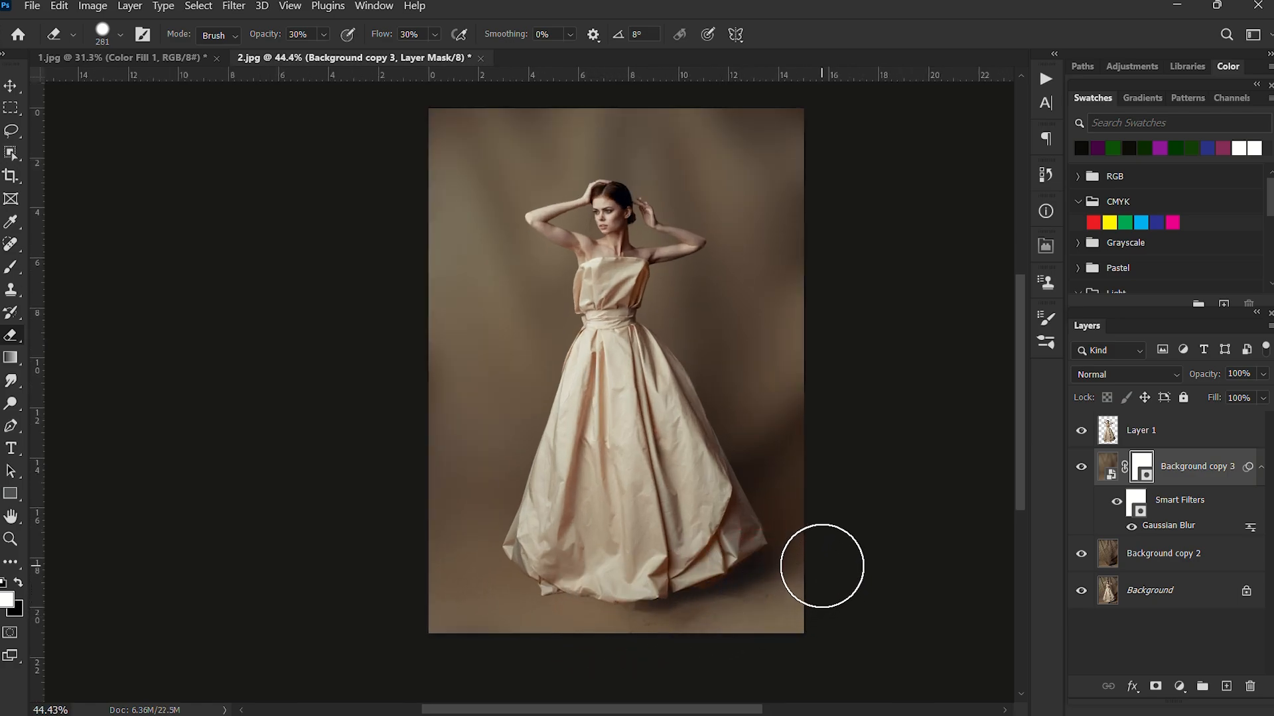
pyautogui.moveTo(821, 566)
pyautogui.mouseDown()
pyautogui.moveTo(636, 604)
pyautogui.moveTo(604, 624)
pyautogui.moveTo(517, 608)
pyautogui.moveTo(572, 588)
pyautogui.moveTo(452, 569)
pyautogui.moveTo(549, 583)
pyautogui.moveTo(456, 572)
pyautogui.moveTo(483, 560)
pyautogui.moveTo(583, 579)
pyautogui.moveTo(785, 575)
pyautogui.mouseUp()
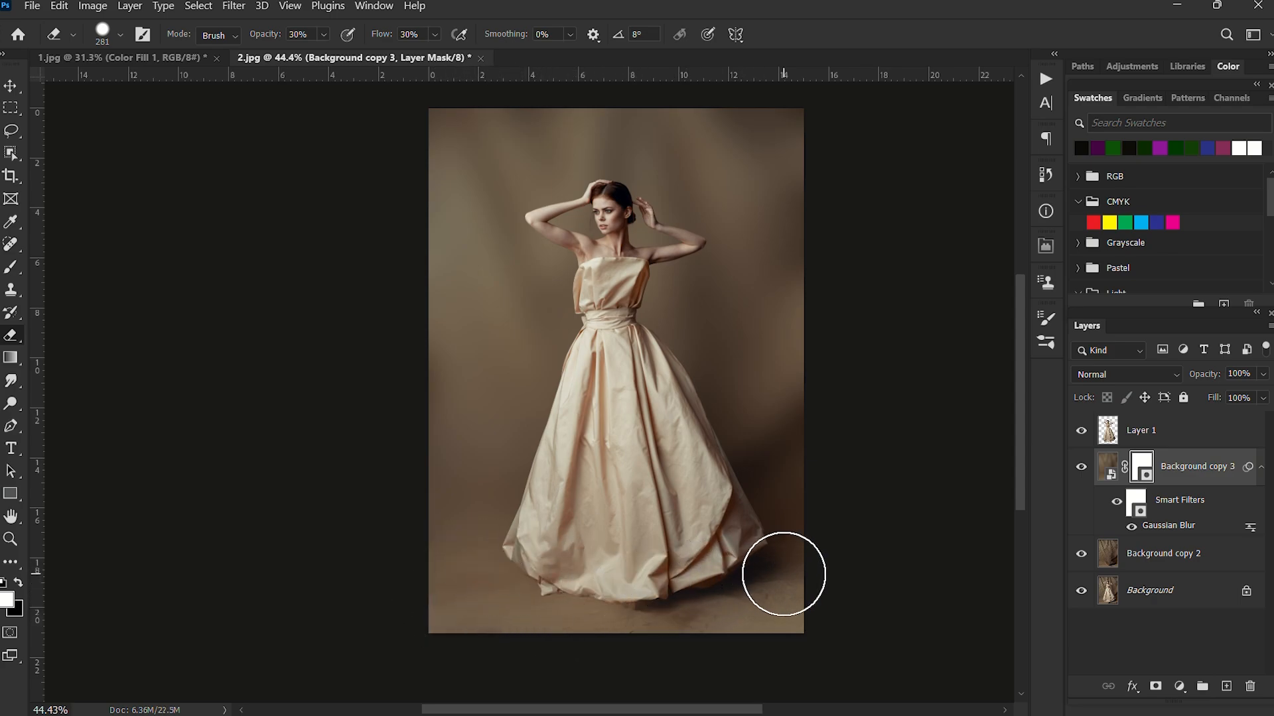
# Erase more of the blur on the mask along the floor under the gown's front hem.
pyautogui.scroll(8, 554, 577)
pyautogui.moveTo(651, 574); pyautogui.dragTo(597, 584)
pyautogui.scroll(-3, 598, 563)
pyautogui.scroll(-3, 556, 523)
pyautogui.moveTo(564, 514); pyautogui.dragTo(622, 516)
# Lower the Eraser opacity to 20% and softly bring back the floor texture just below the gown's hem.
pyautogui.press('2')
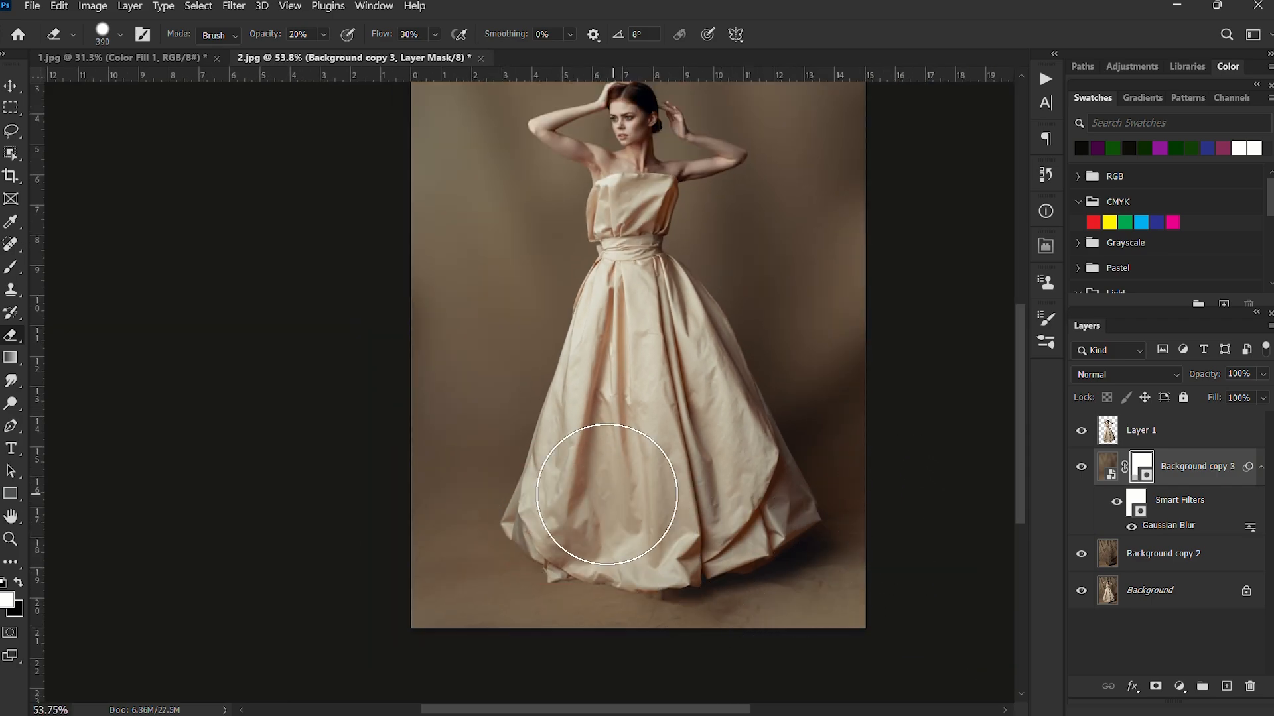
pyautogui.scroll(-3, 549, 637)
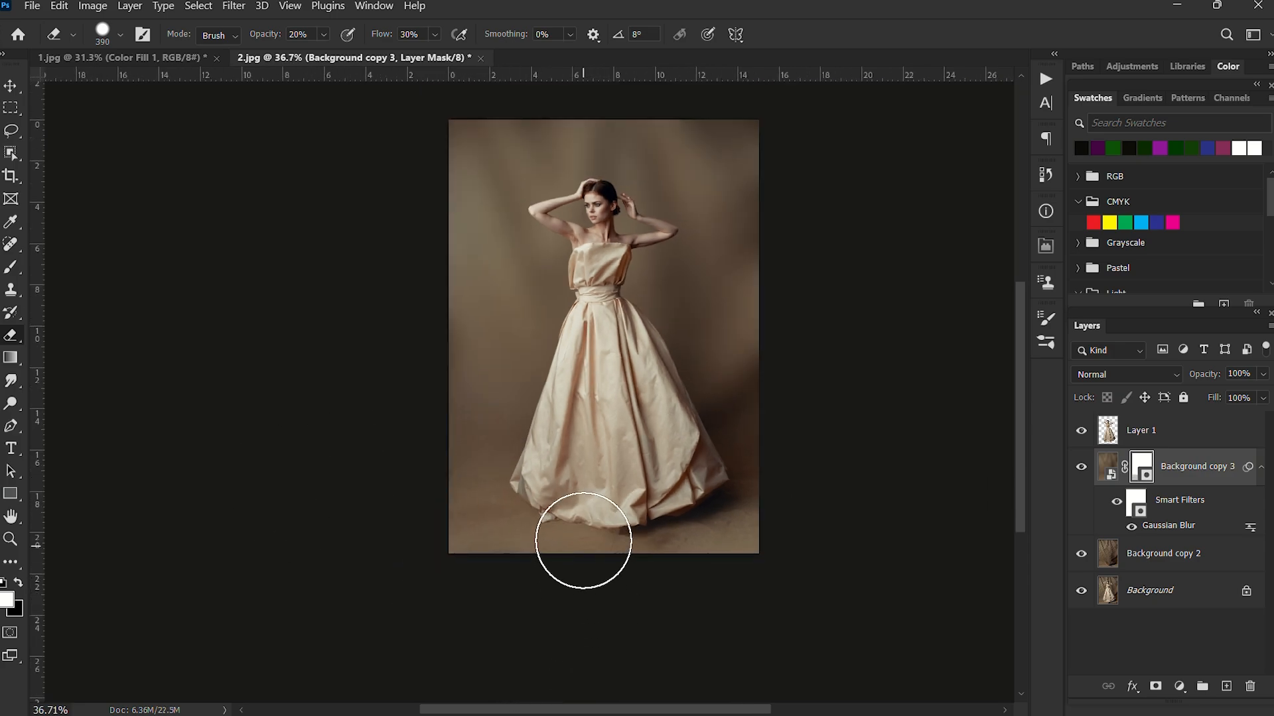
pyautogui.scroll(2, 584, 549)
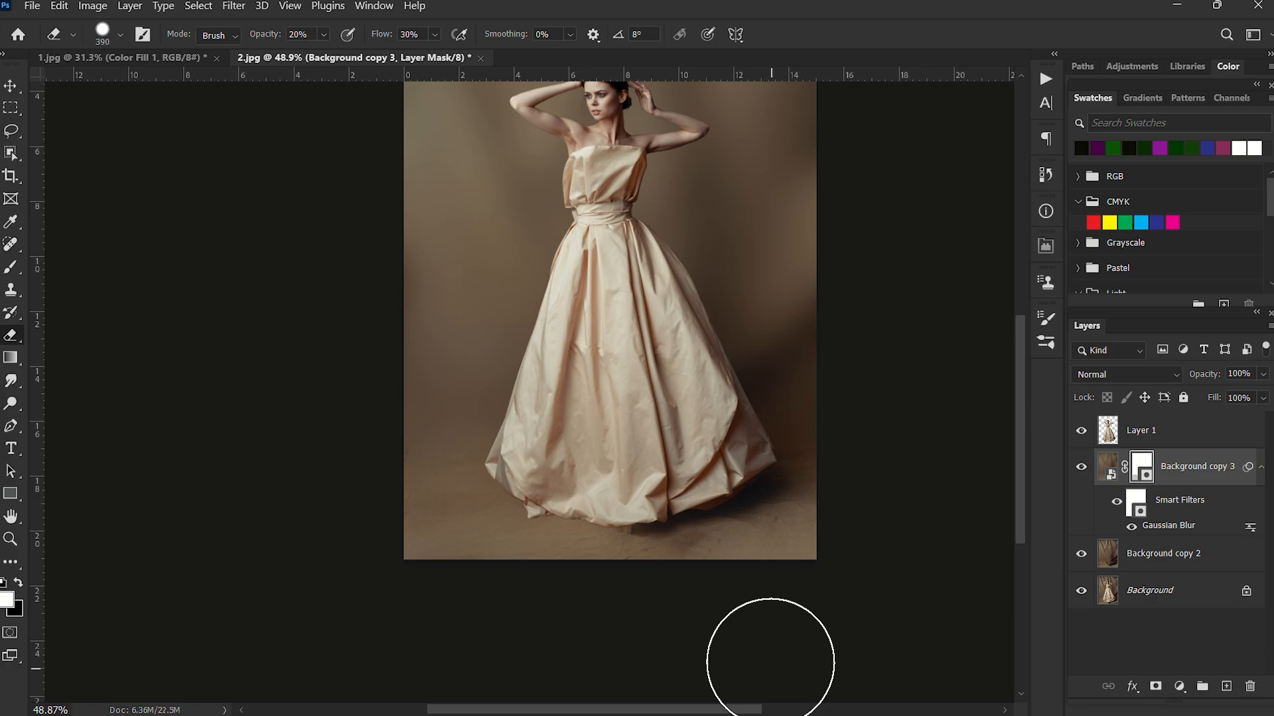
pyautogui.scroll(-2, 597, 637)
pyautogui.scroll(3, 524, 504)
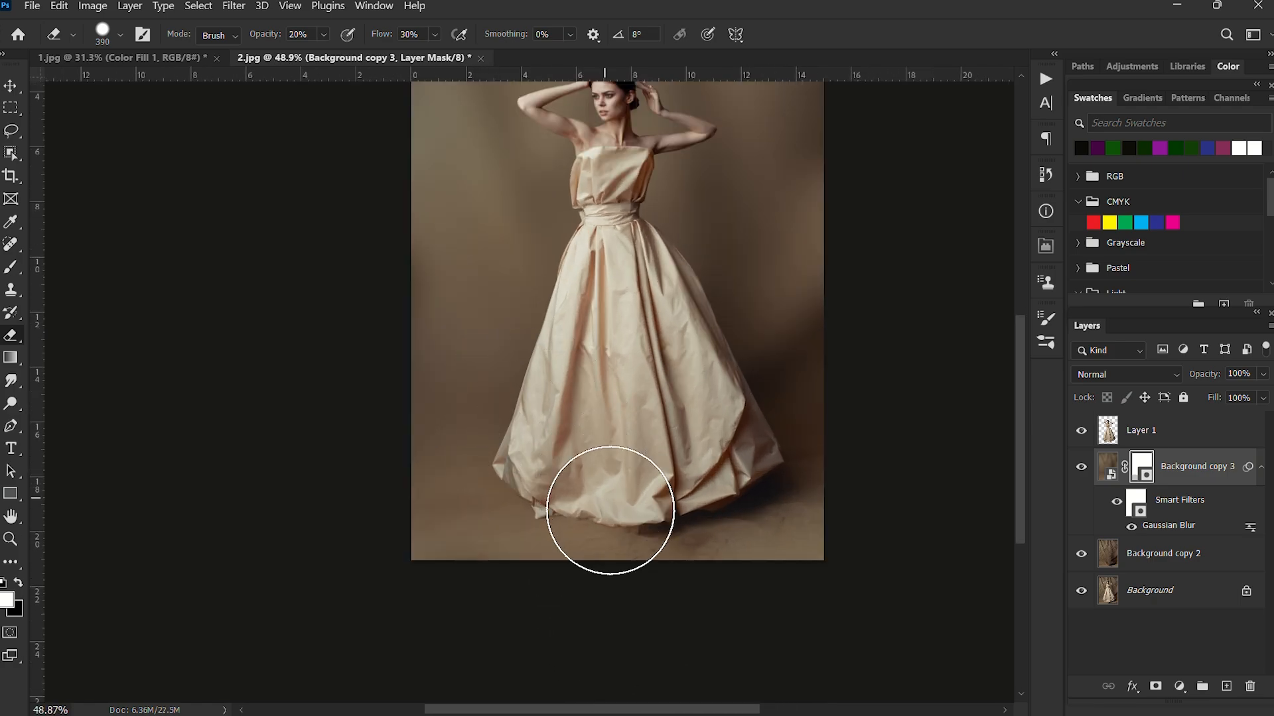
pyautogui.scroll(1, 647, 524)
pyautogui.moveTo(650, 511)
pyautogui.mouseDown()
pyautogui.moveTo(590, 509)
pyautogui.moveTo(635, 499)
pyautogui.mouseUp()
pyautogui.scroll(2, 635, 499)
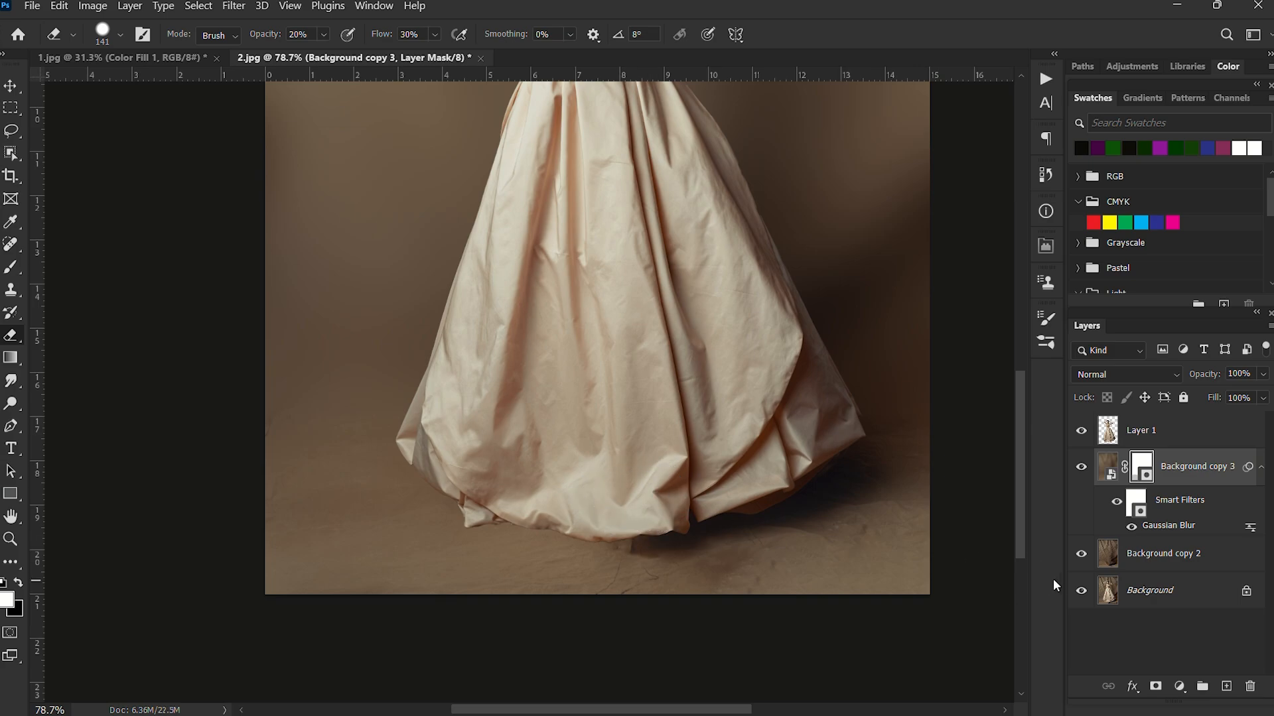
# Compare the edited image with the original by showing only the Background layer and restoring all layers, twice.
pyautogui.keyDown('alt'); pyautogui.click(1081, 592); pyautogui.keyUp('alt')
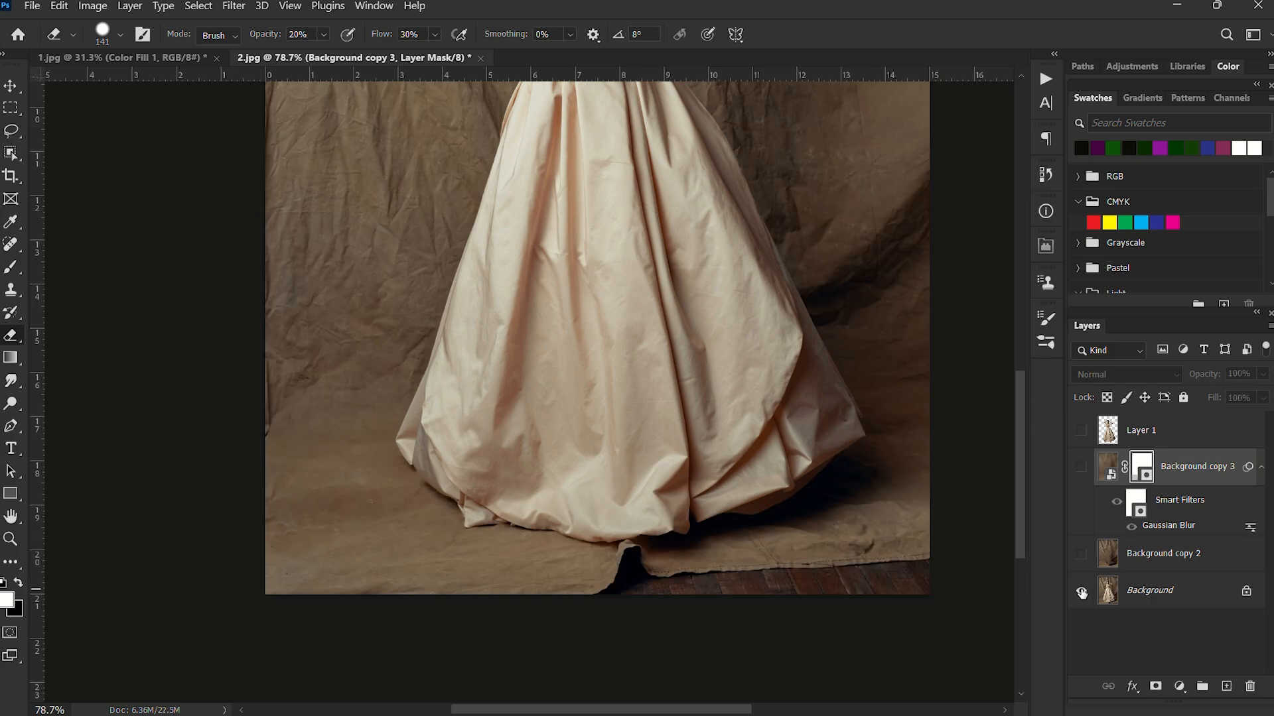
pyautogui.keyDown('alt'); pyautogui.click(1082, 593); pyautogui.keyUp('alt')
pyautogui.keyDown('alt'); pyautogui.click(1081, 592); pyautogui.keyUp('alt')
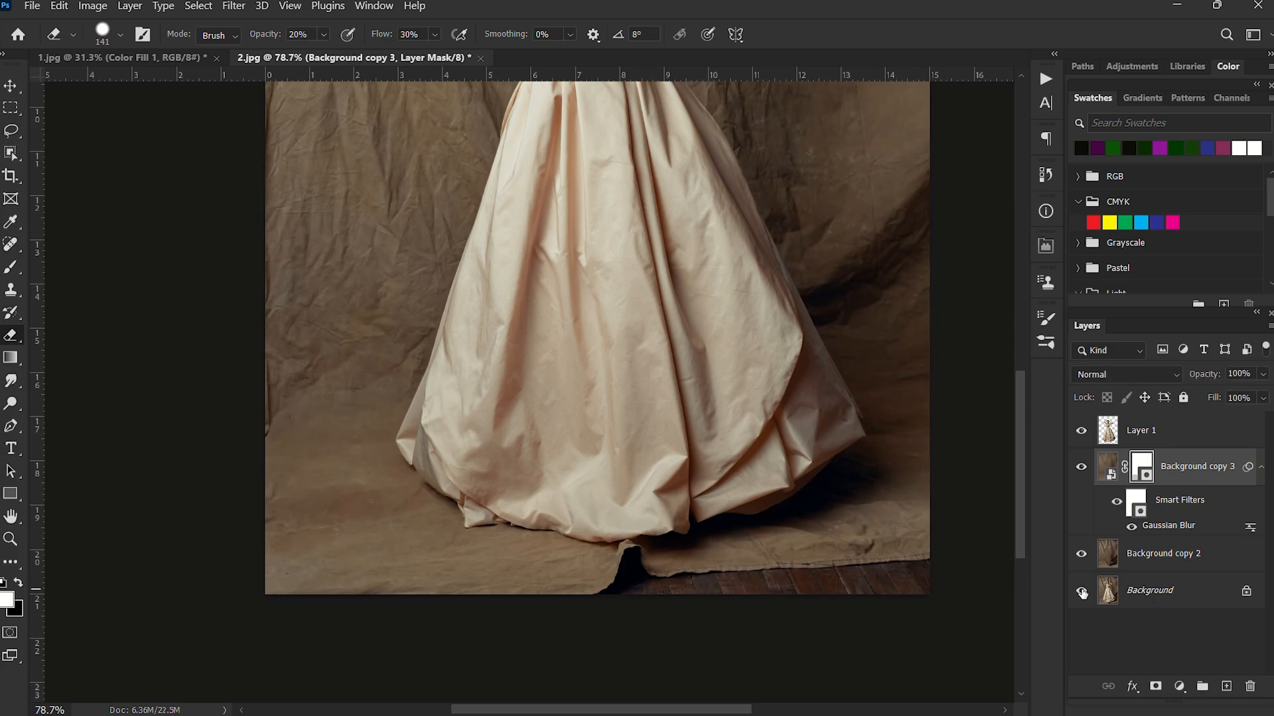
pyautogui.keyDown('alt'); pyautogui.click(1081, 592); pyautogui.keyUp('alt')
pyautogui.scroll(-2, 663, 525)
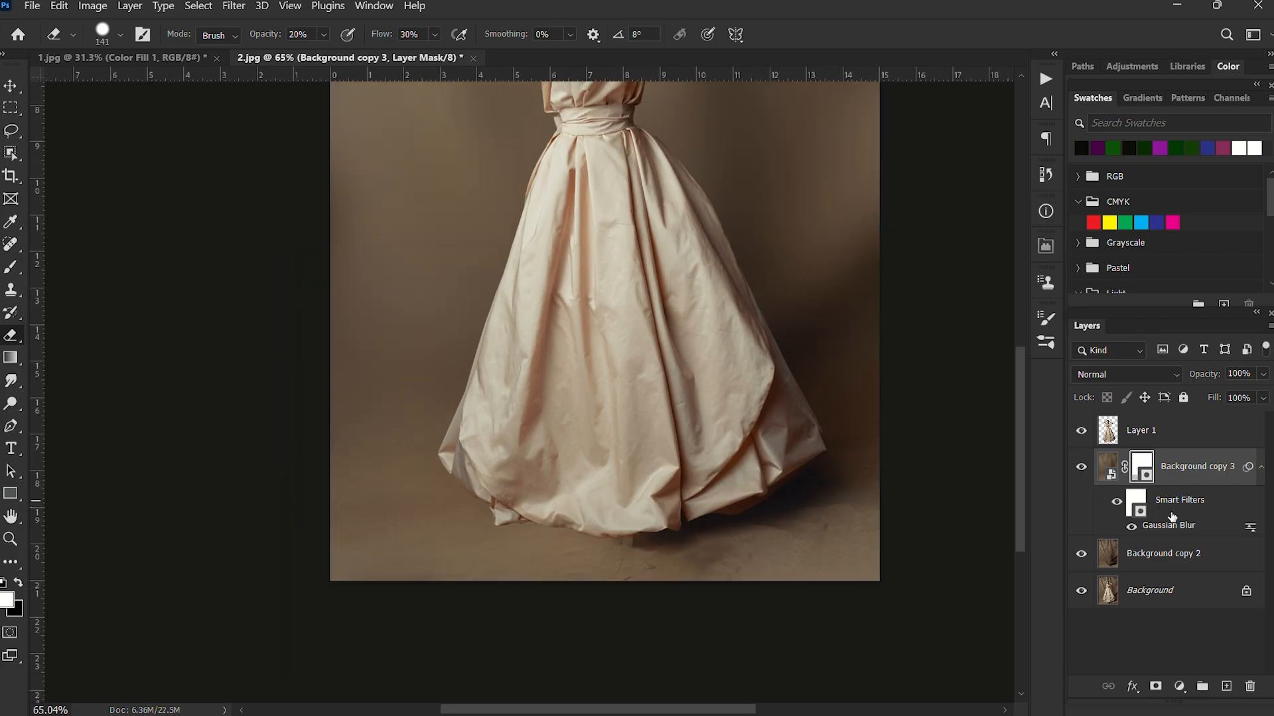
# Add a new empty layer above Background copy 2 and set the foreground color to black (000000).
pyautogui.click(1176, 552)
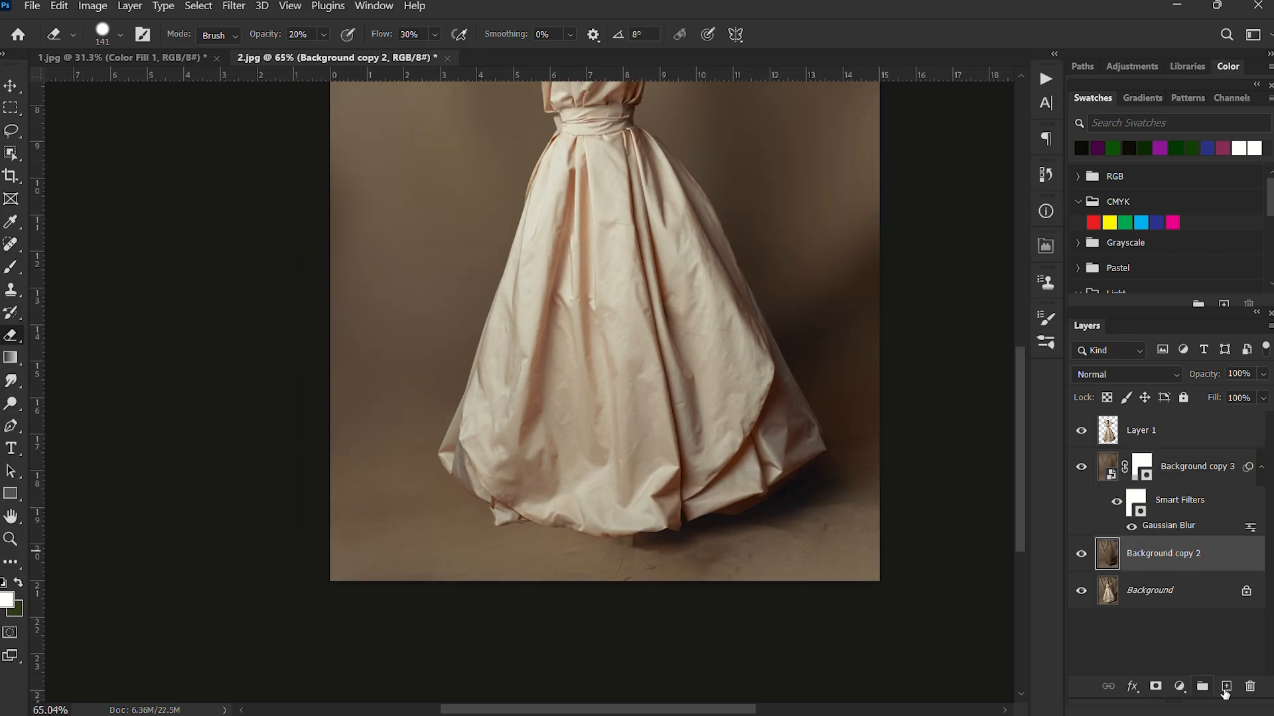
pyautogui.click(1226, 687)
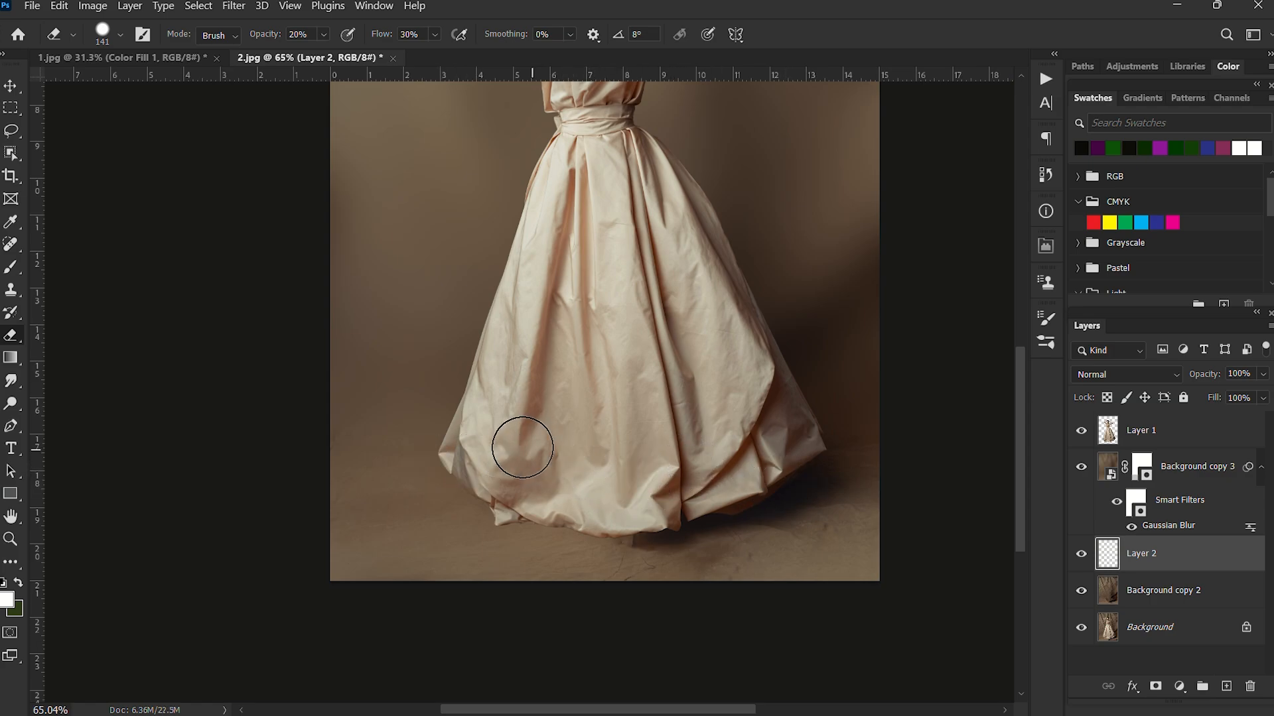
pyautogui.click(9, 601)
pyautogui.write('242424')
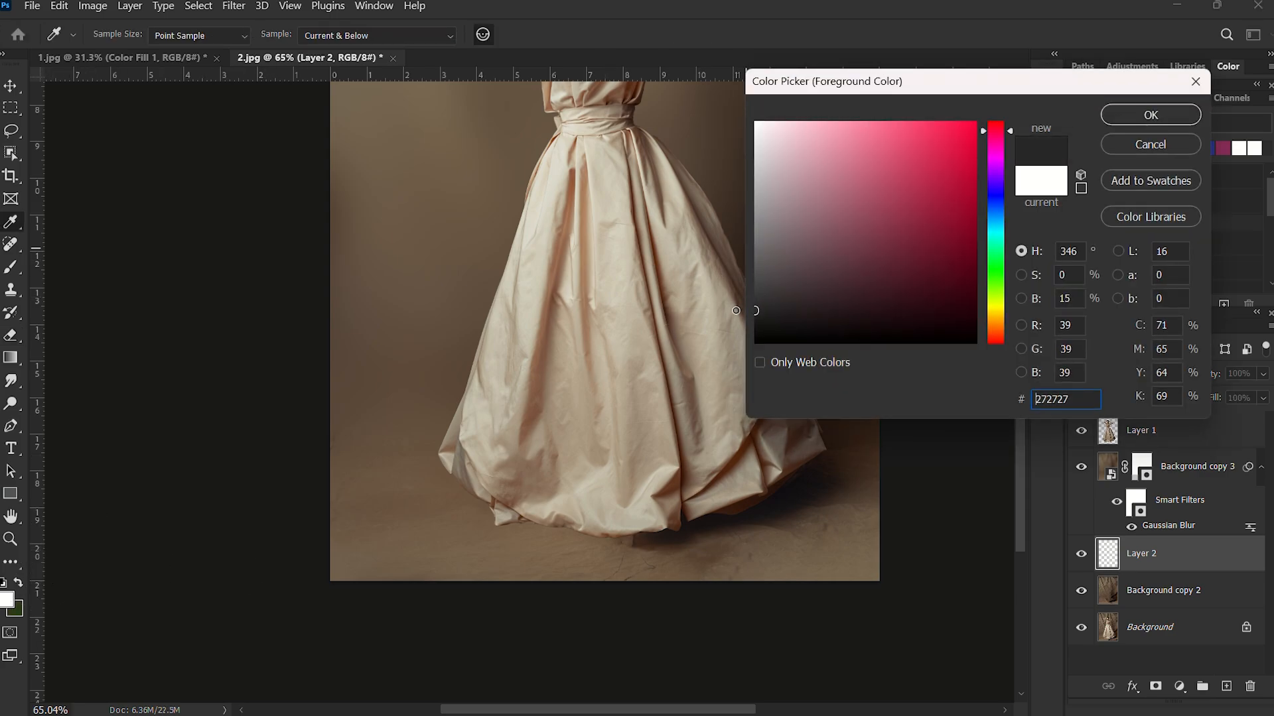
pyautogui.moveTo(734, 344); pyautogui.dragTo(683, 357)
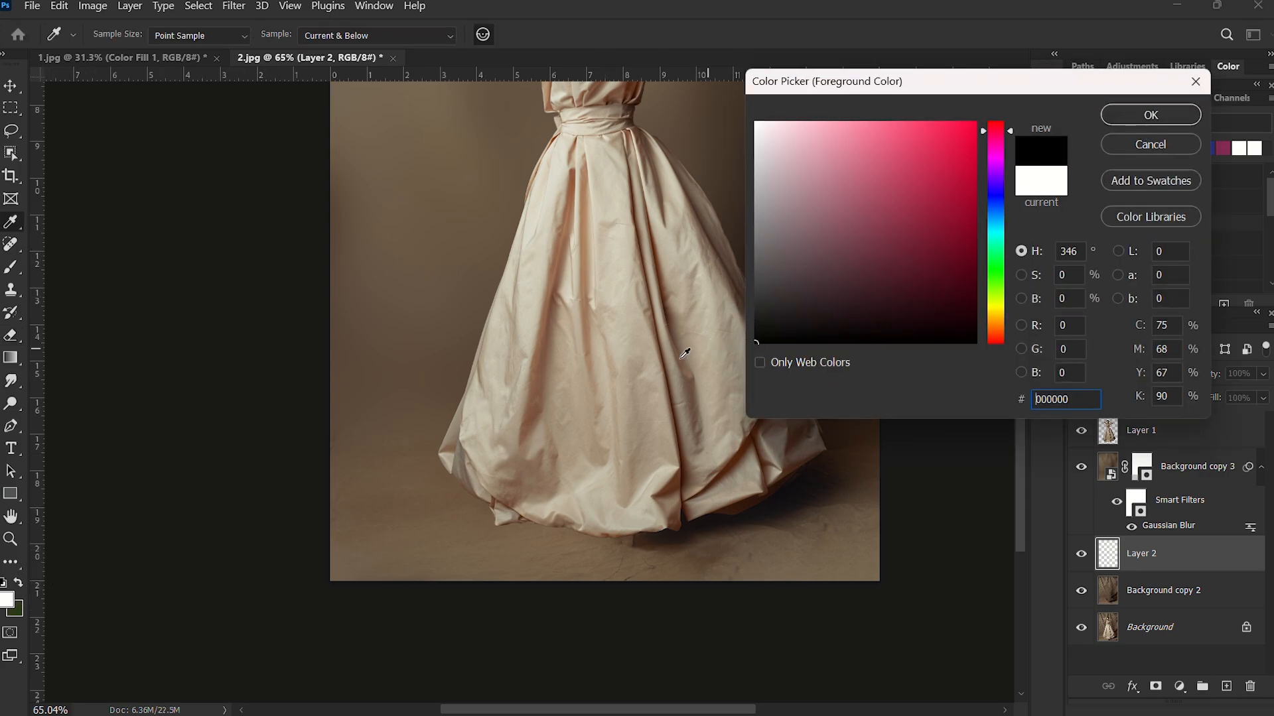
pyautogui.click(1169, 116)
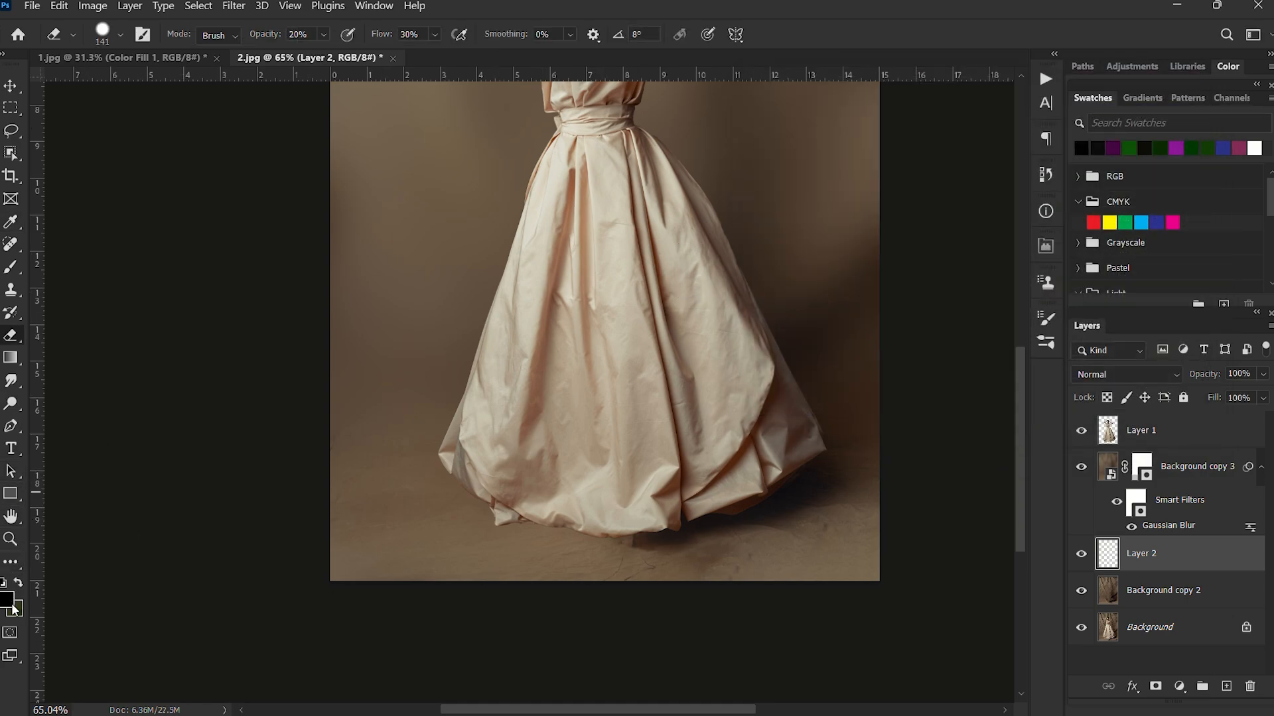
# Using the Brush at size 90, 40% opacity and 43% flow, paint a soft black shadow on Layer 2 under the gown's left hem.
pyautogui.press('b')
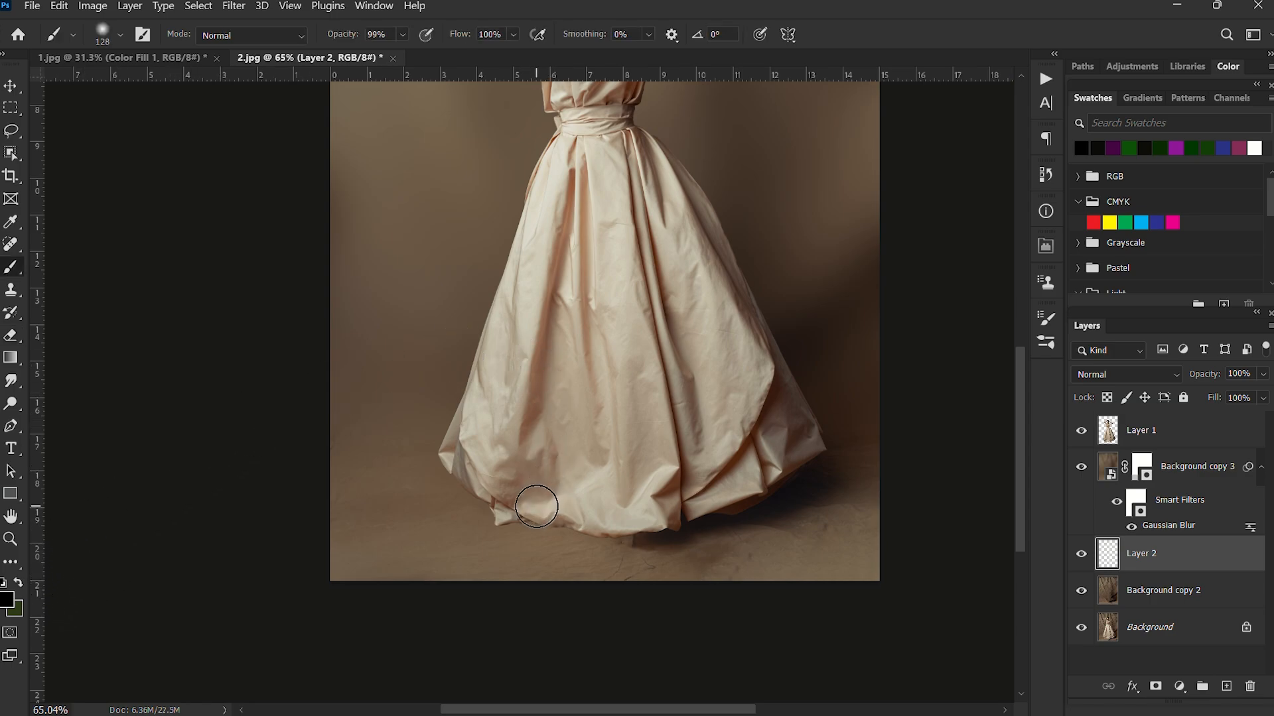
pyautogui.moveTo(535, 478); pyautogui.dragTo(522, 478)
pyautogui.click(513, 34)
pyautogui.moveTo(497, 53); pyautogui.dragTo(490, 55)
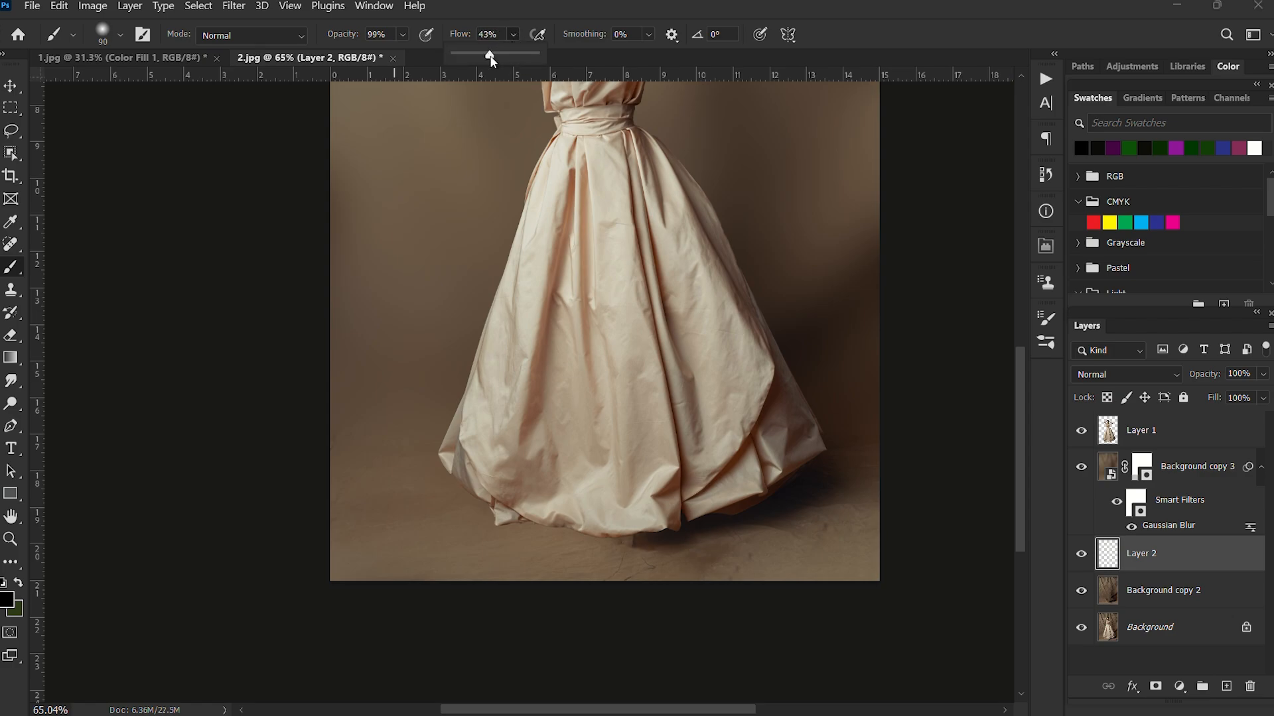
pyautogui.click(402, 34)
pyautogui.moveTo(398, 54); pyautogui.dragTo(376, 57)
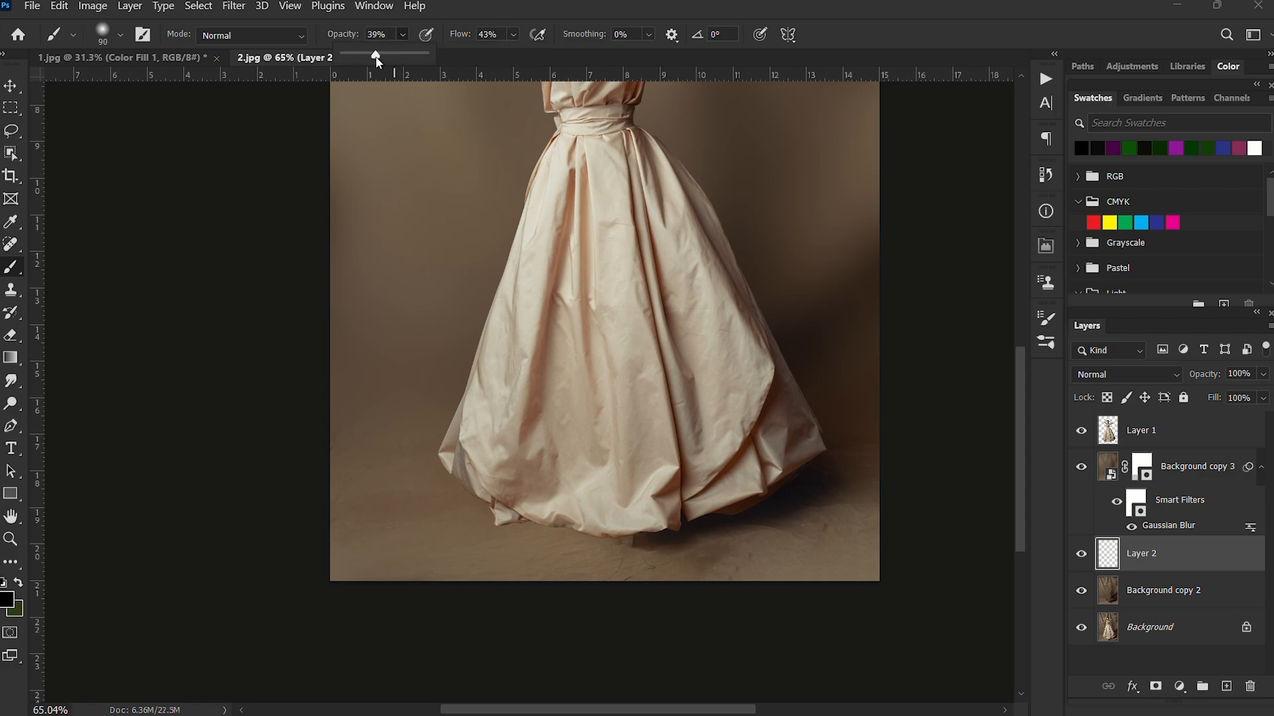
pyautogui.scroll(2, 530, 530)
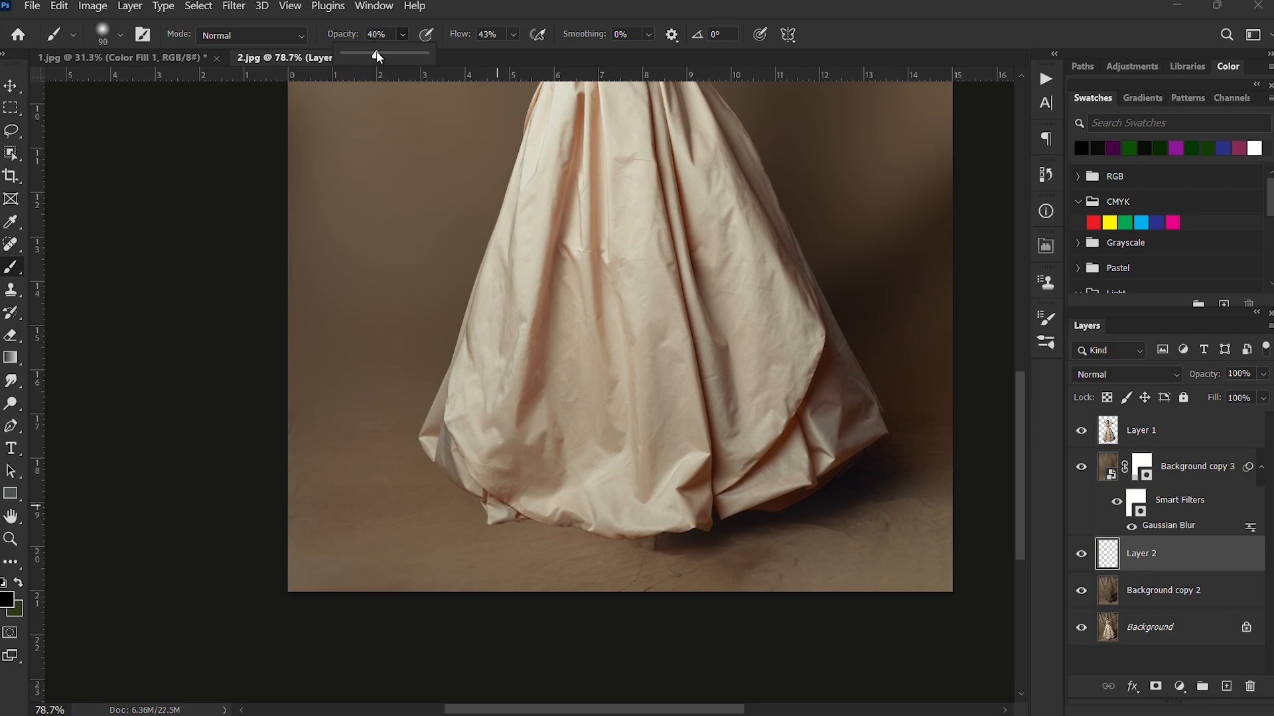
pyautogui.scroll(2, 469, 475)
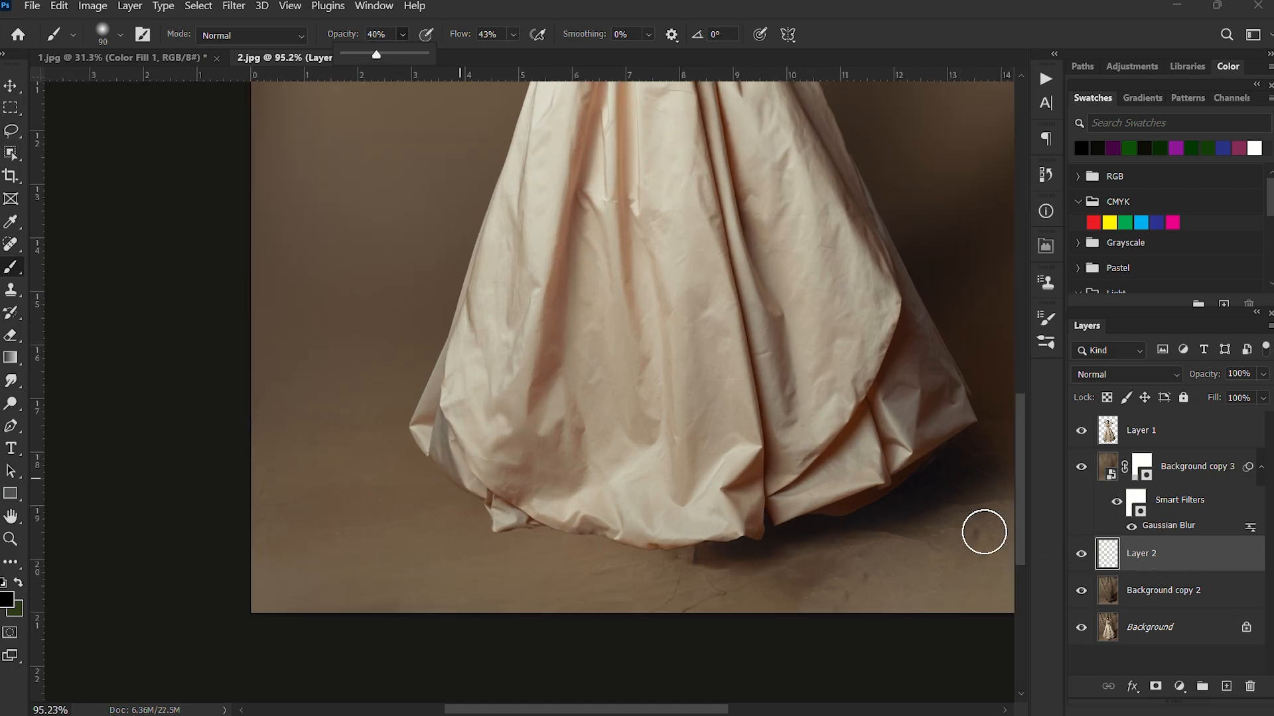
pyautogui.click(453, 457)
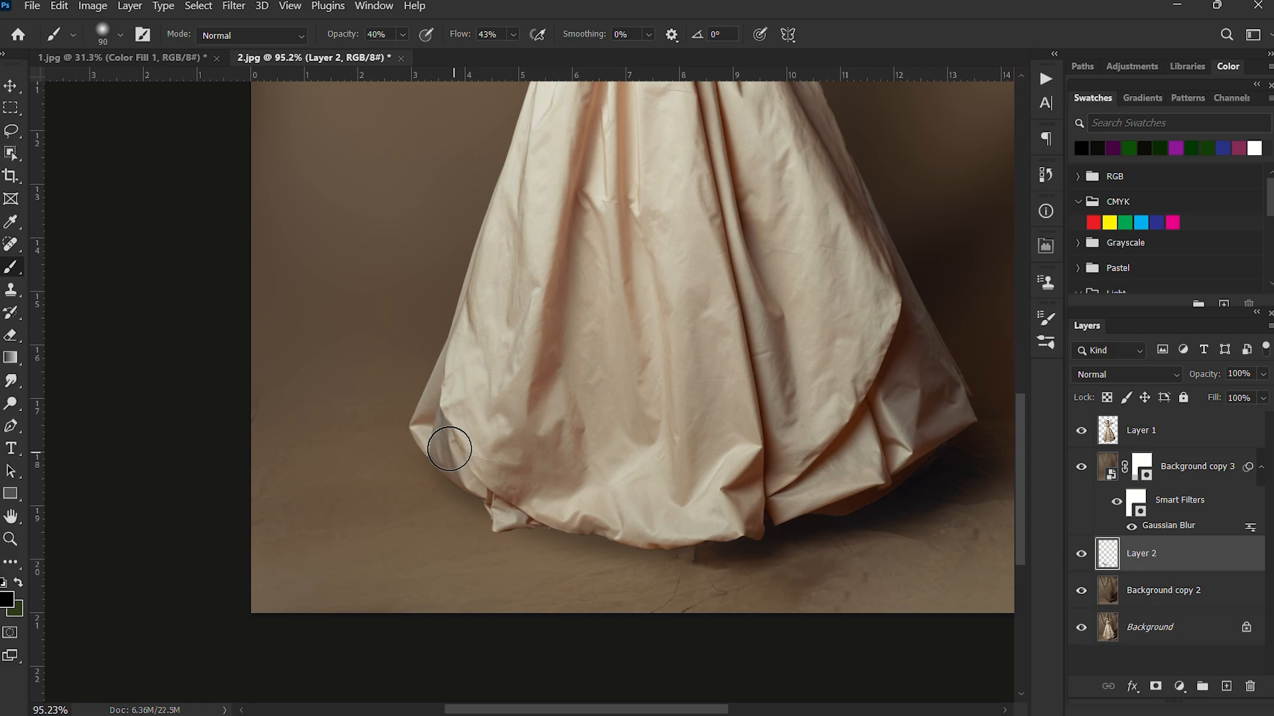
# Reduce the brush size to 32, raise its opacity to 73%, and paint a tighter contact shadow along the gown's lower hem.
pyautogui.scroll(3, 514, 495)
pyautogui.moveTo(581, 458); pyautogui.dragTo(548, 459)
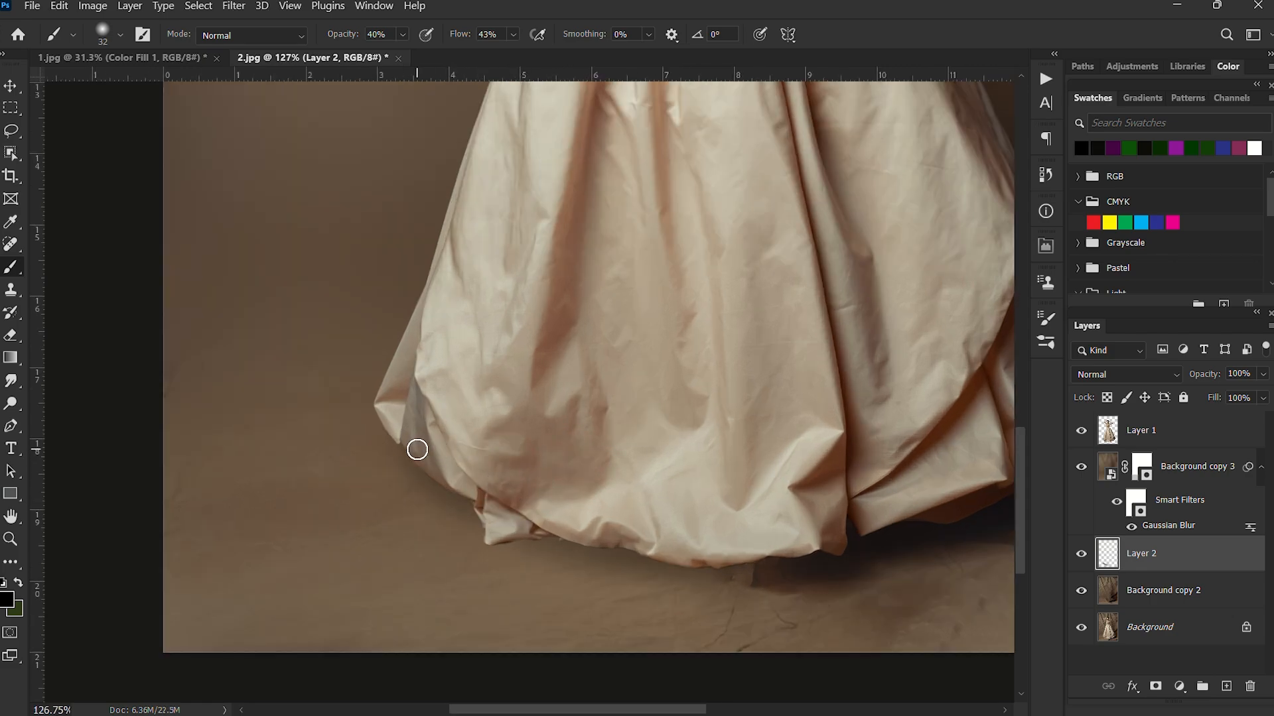
pyautogui.click(401, 35)
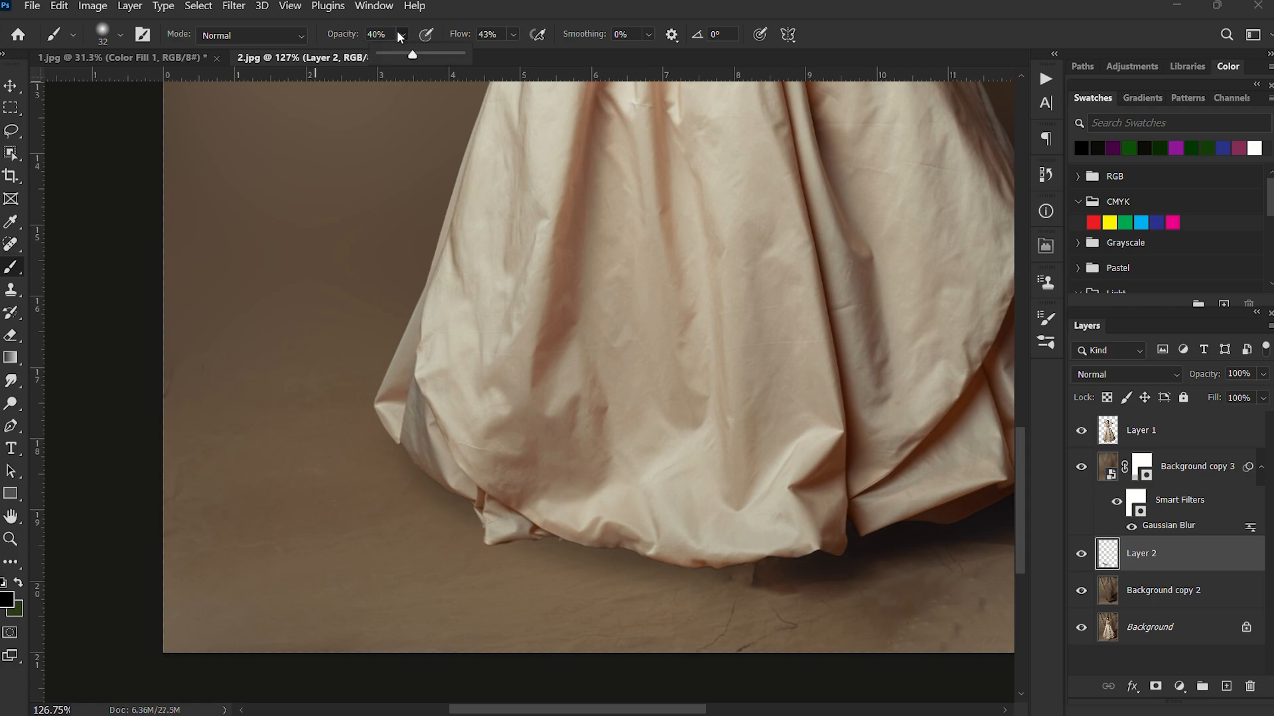
pyautogui.click(415, 441)
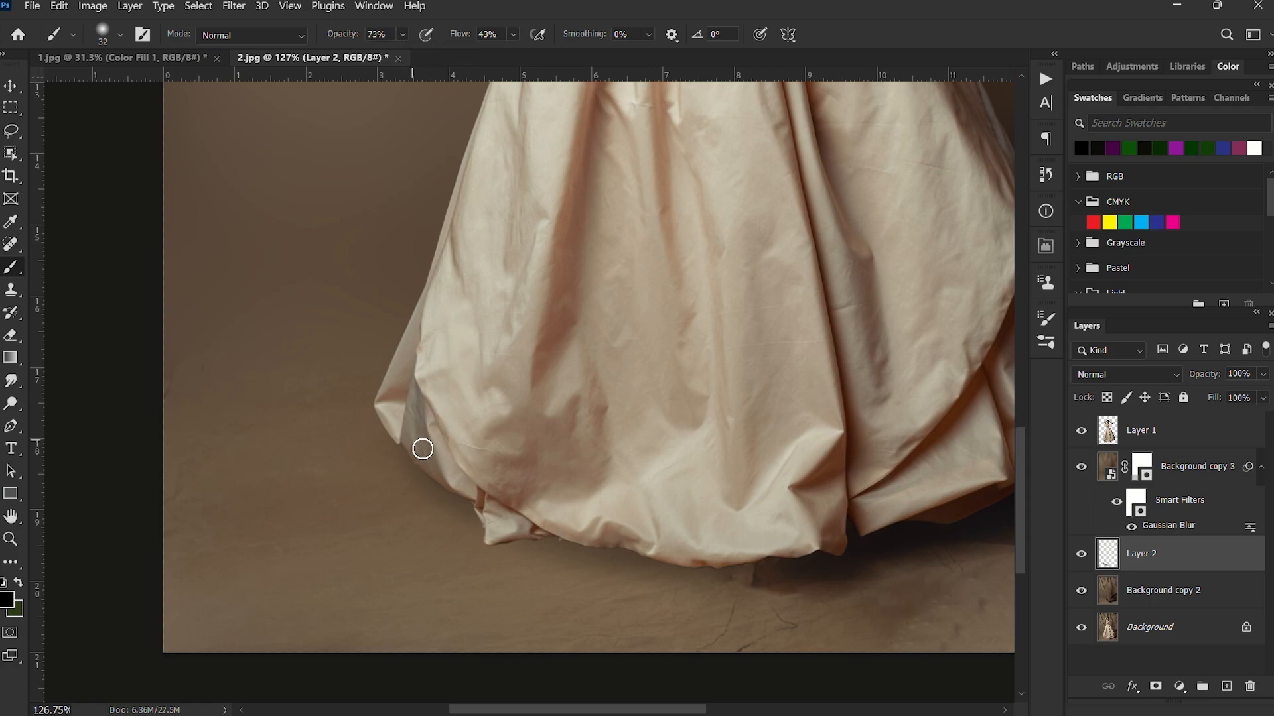
pyautogui.moveTo(409, 452)
pyautogui.mouseDown()
pyautogui.moveTo(560, 538)
pyautogui.moveTo(709, 563)
pyautogui.moveTo(753, 551)
pyautogui.mouseUp()
pyautogui.scroll(-3, 625, 458)
pyautogui.scroll(-2, 625, 459)
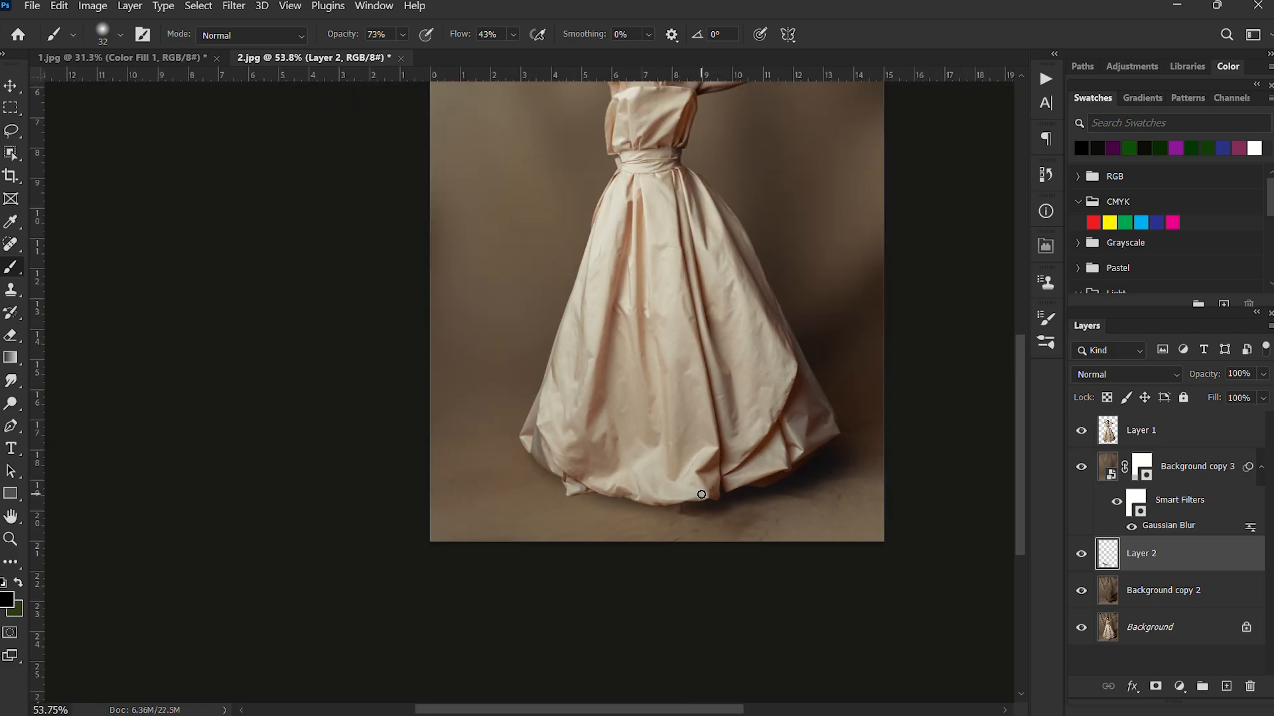
# Compare the floor with and without the painted shadow by hiding and showing Layer 2 twice.
pyautogui.click(1083, 554)
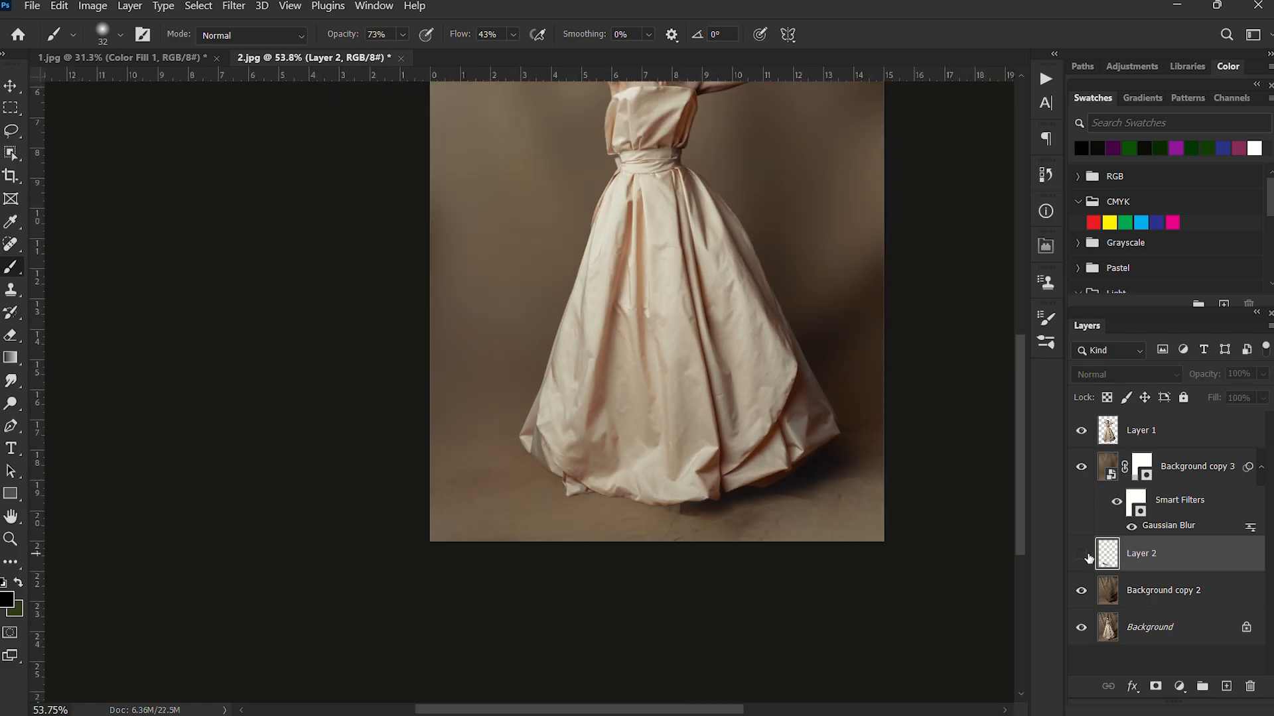
pyautogui.click(1082, 554)
pyautogui.click(1083, 554)
pyautogui.click(1083, 555)
# Compare the whole edited image with the original by showing only the Background layer and restoring all layers, twice.
pyautogui.scroll(-2, 561, 389)
pyautogui.scroll(-1, 561, 389)
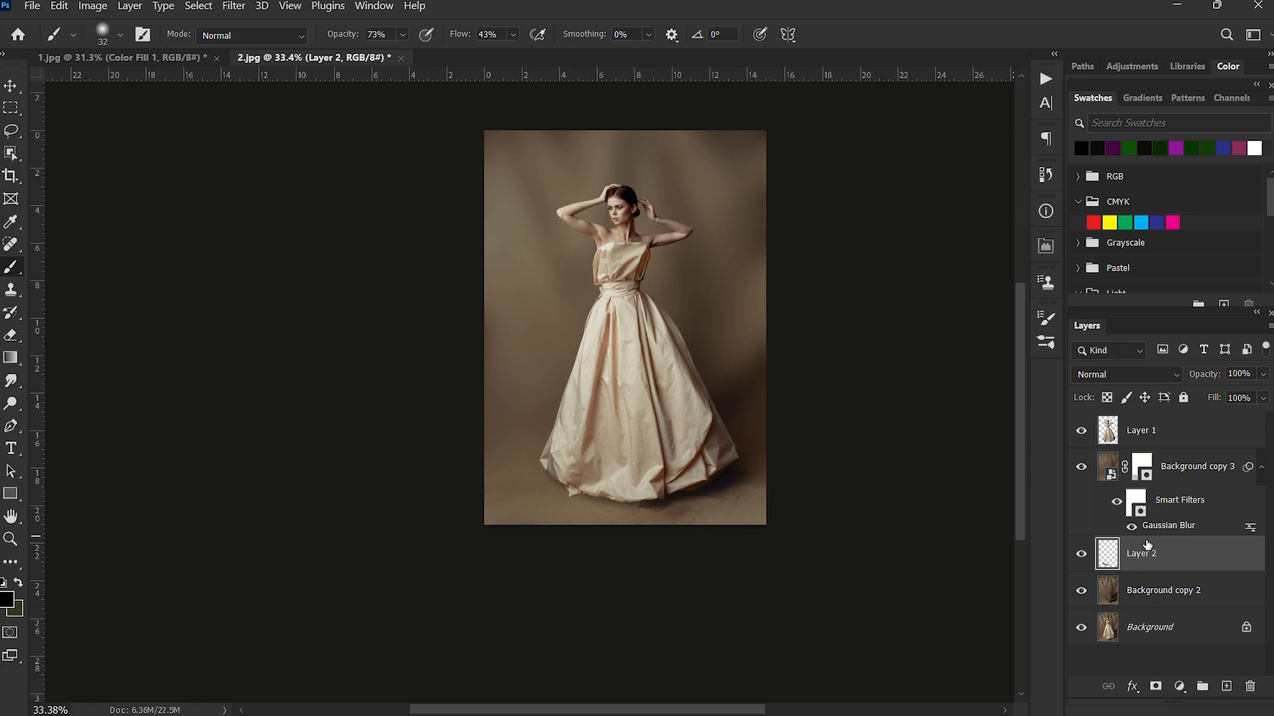
pyautogui.keyDown('alt'); pyautogui.click(1080, 627); pyautogui.keyUp('alt')
pyautogui.keyDown('alt'); pyautogui.click(1080, 629); pyautogui.keyUp('alt')
pyautogui.keyDown('alt'); pyautogui.click(1081, 629); pyautogui.keyUp('alt')
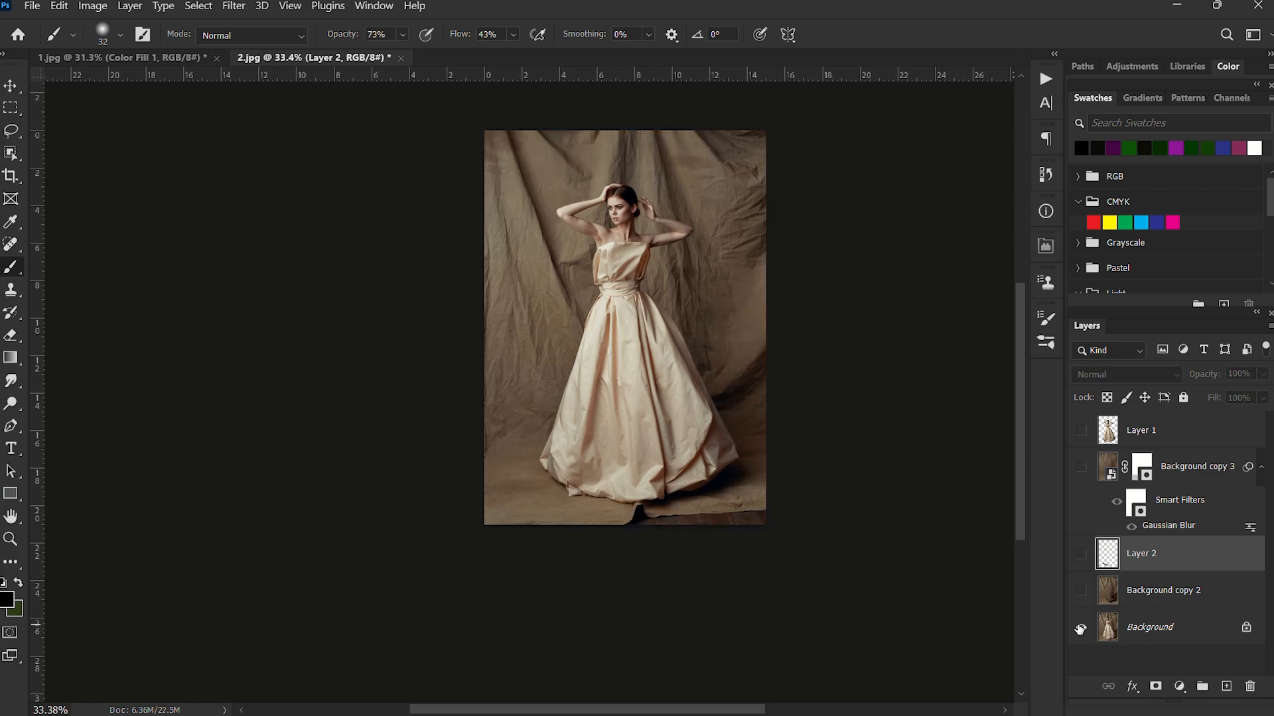
pyautogui.keyDown('alt'); pyautogui.click(1080, 629); pyautogui.keyUp('alt')
# Stamp all visible layers into a new merged layer above Layer 1.
pyautogui.keyDown('alt'); pyautogui.scroll(3, 662, 381); pyautogui.keyUp('alt')
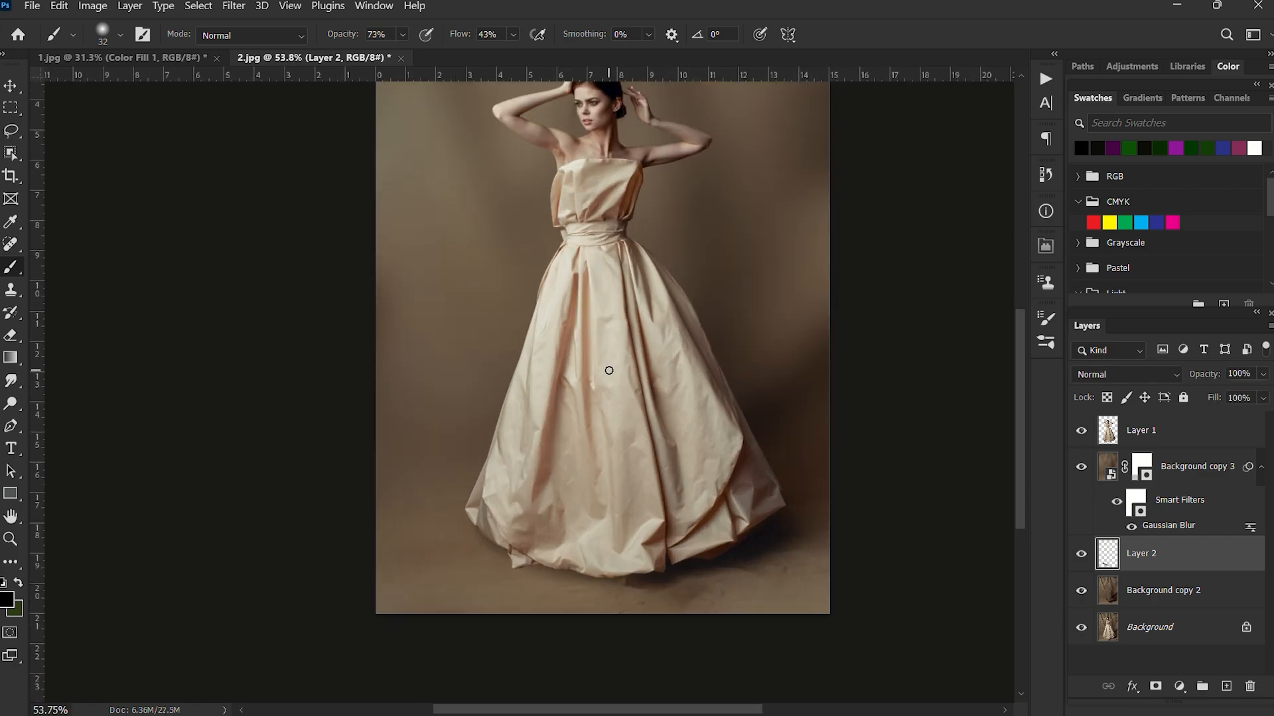
pyautogui.keyDown('alt'); pyautogui.scroll(-3, 608, 369); pyautogui.keyUp('alt')
pyautogui.moveTo(598, 317); pyautogui.dragTo(587, 362)
pyautogui.keyDown('alt'); pyautogui.scroll(2, 598, 301); pyautogui.keyUp('alt')
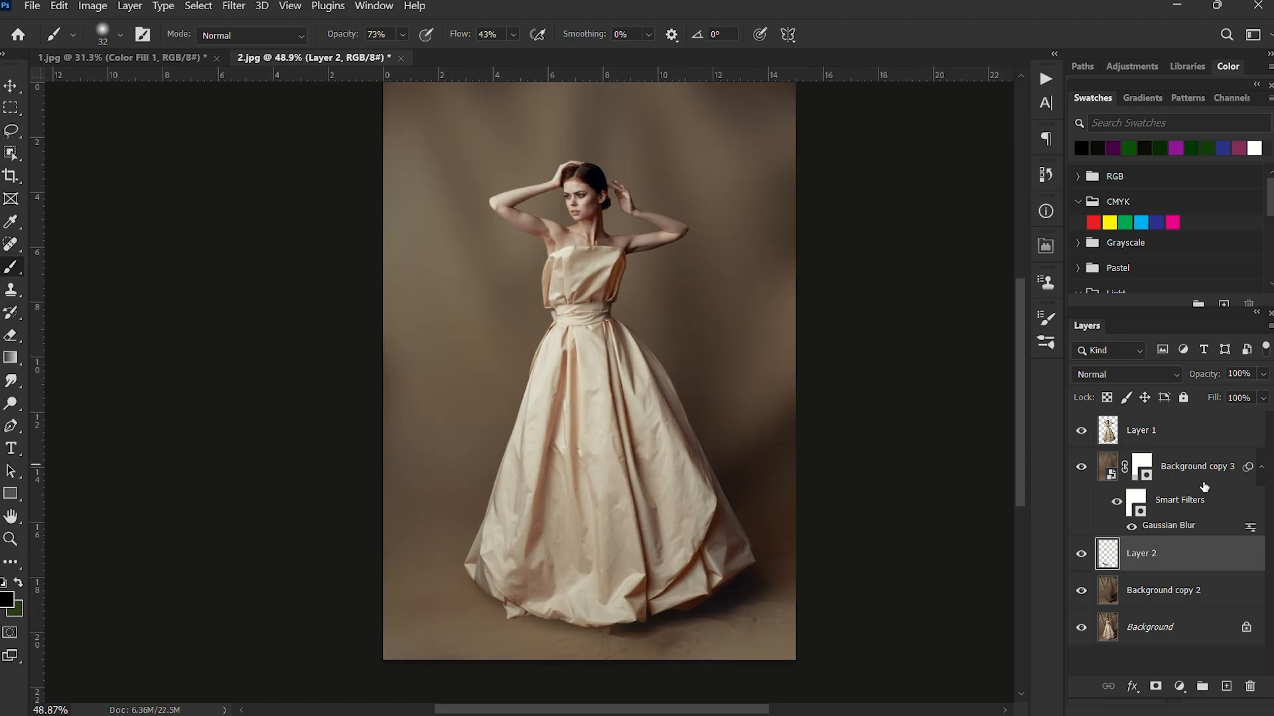
pyautogui.keyDown('alt'); pyautogui.scroll(2, 625, 181); pyautogui.keyUp('alt')
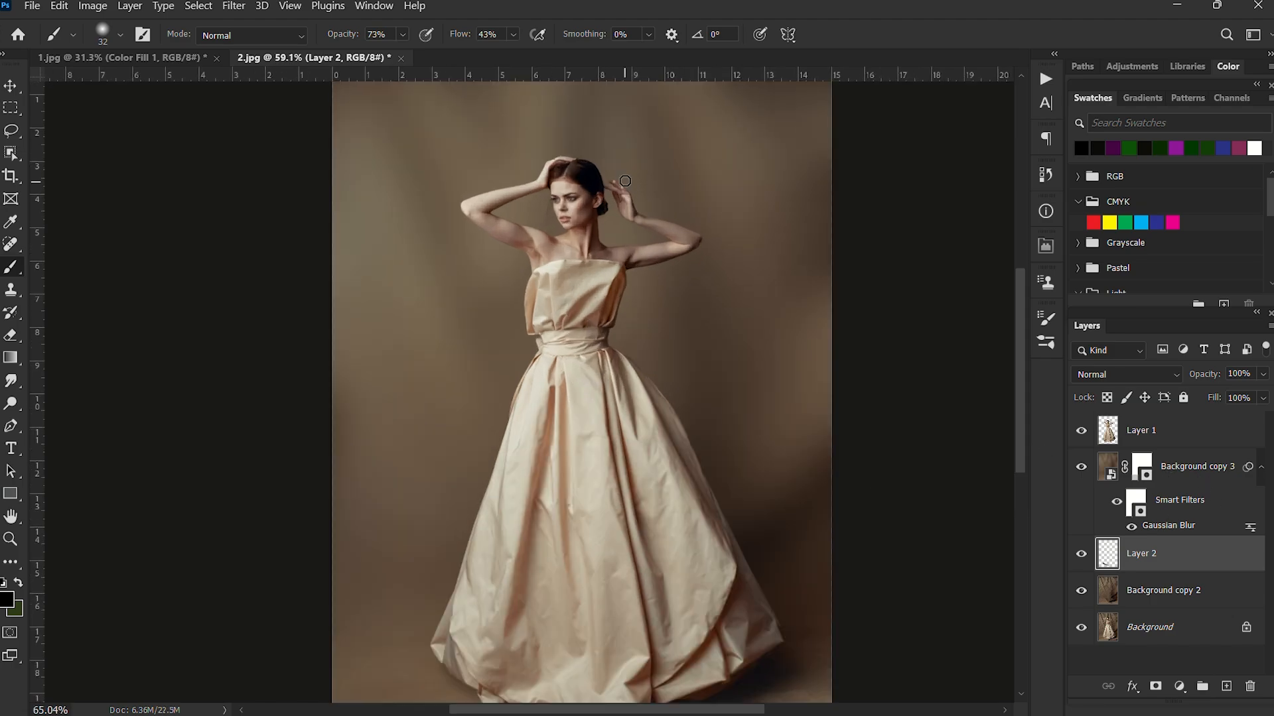
pyautogui.keyDown('alt'); pyautogui.scroll(-1, 624, 181); pyautogui.keyUp('alt')
pyautogui.keyDown('alt'); pyautogui.scroll(-2, 627, 224); pyautogui.keyUp('alt')
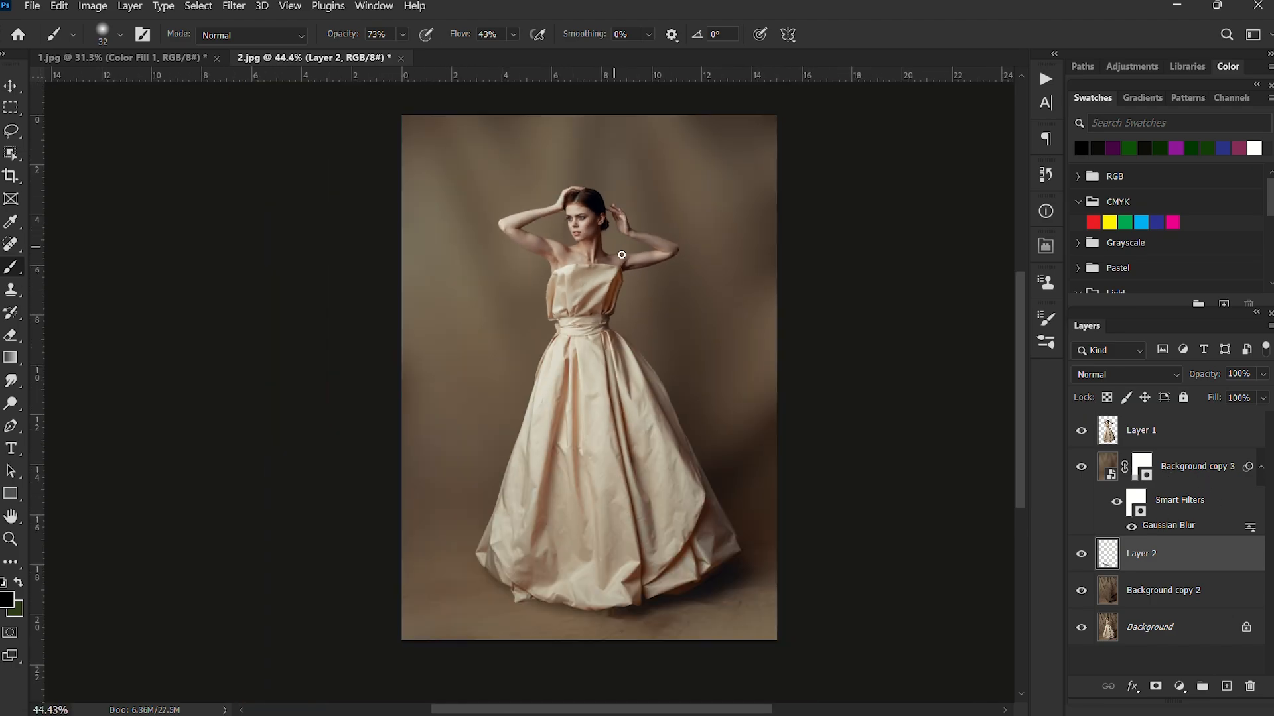
pyautogui.click(1176, 429)
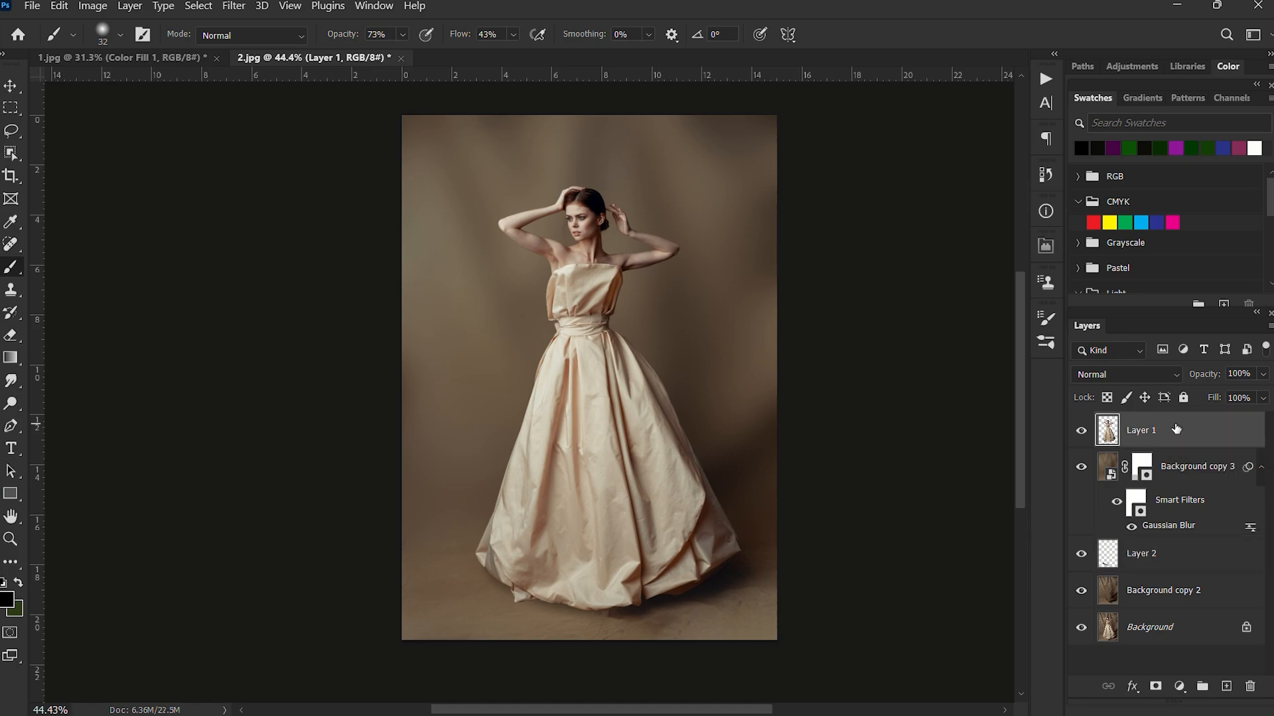
pyautogui.hotkey('ctrl', 'shift', 'alt', 'e')
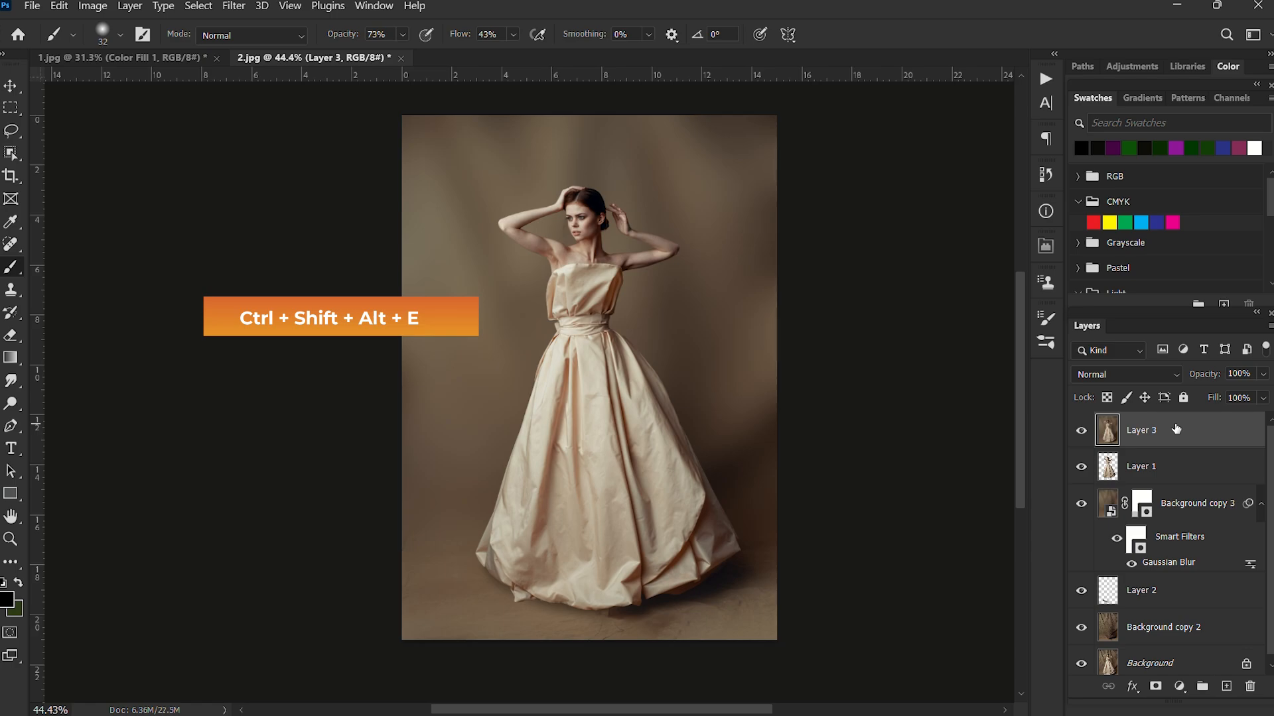
# Open the merged layer in the Camera Raw Filter and show the before and after previews side by side.
pyautogui.scroll(1, 636, 311)
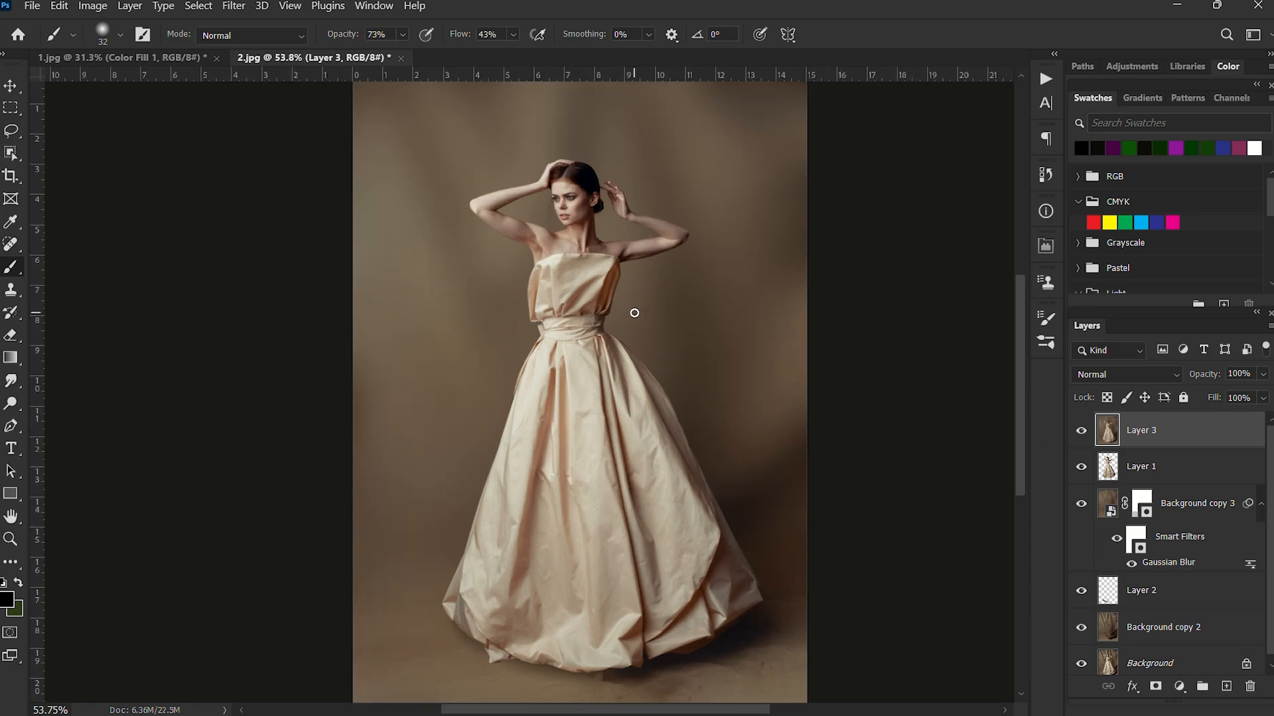
pyautogui.scroll(-1, 573, 338)
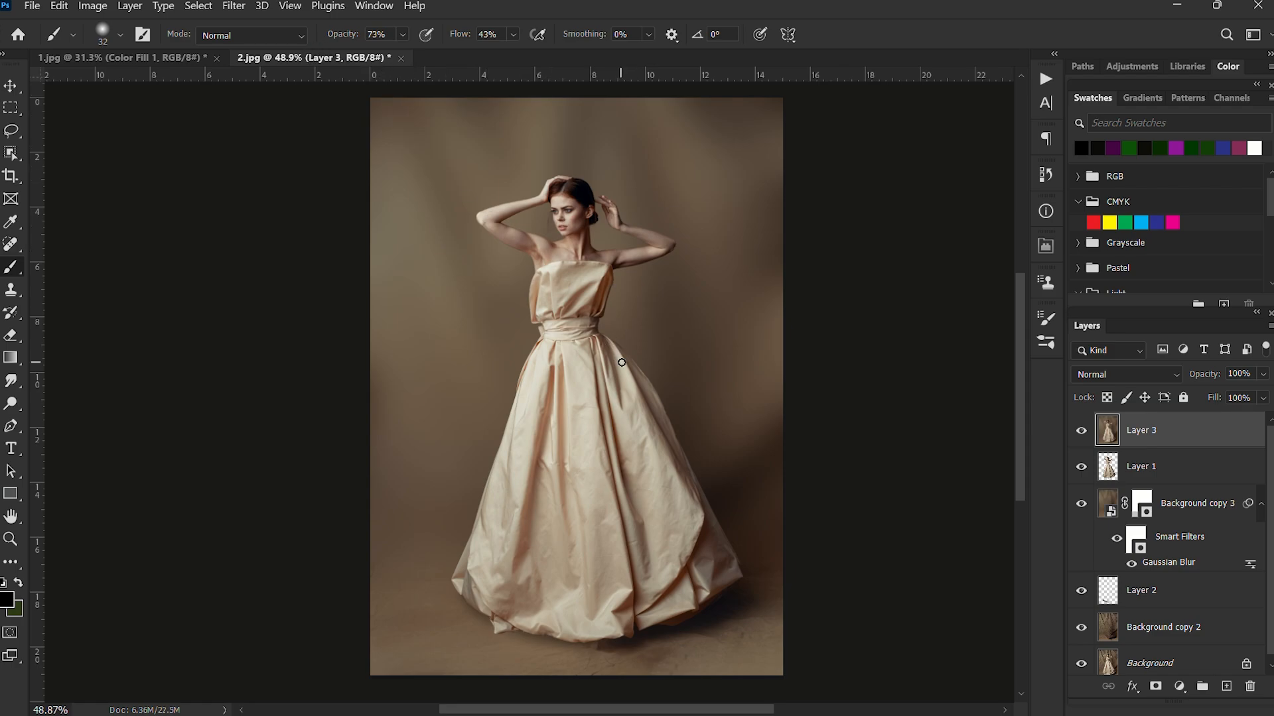
pyautogui.scroll(1, 622, 363)
pyautogui.scroll(-2, 624, 361)
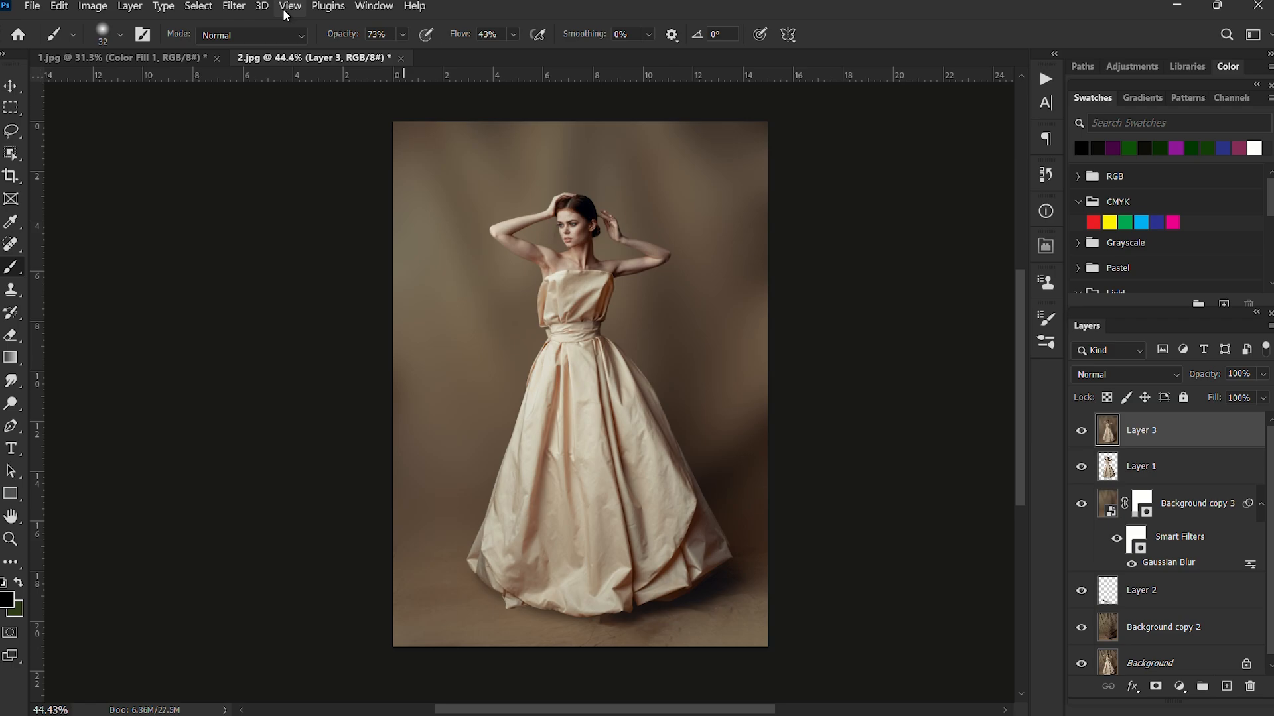
pyautogui.click(233, 9)
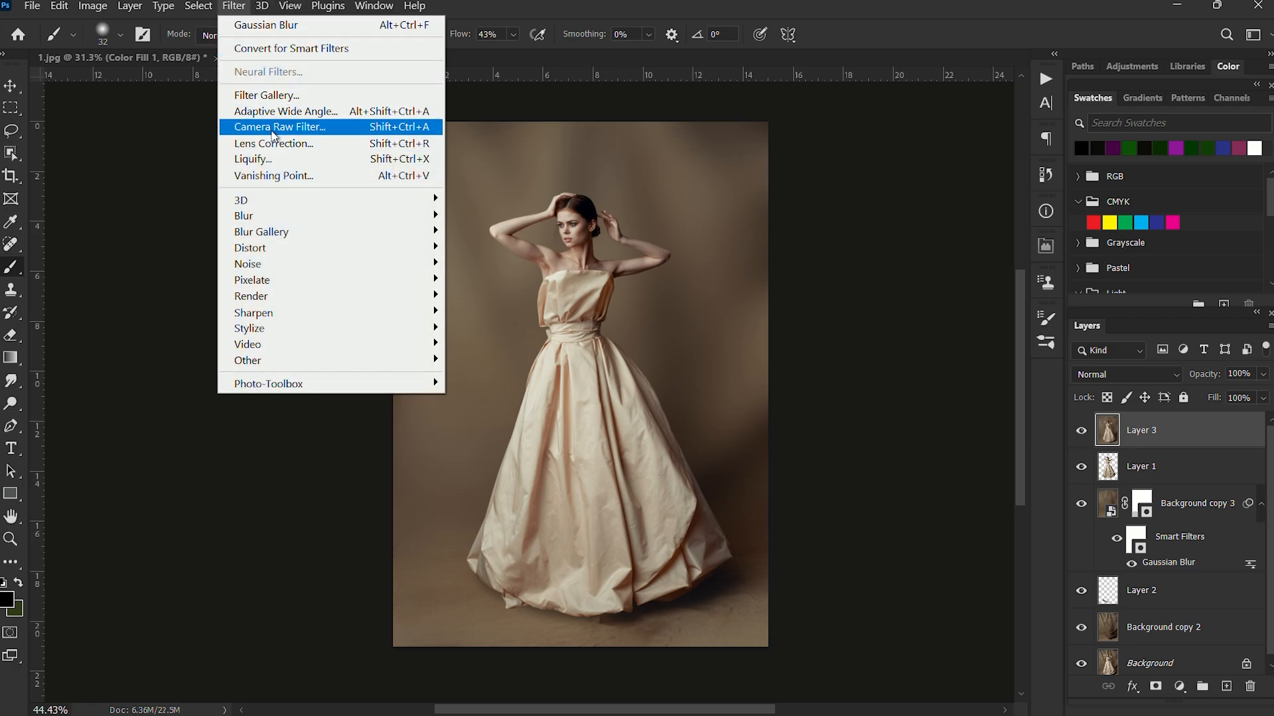
pyautogui.click(276, 128)
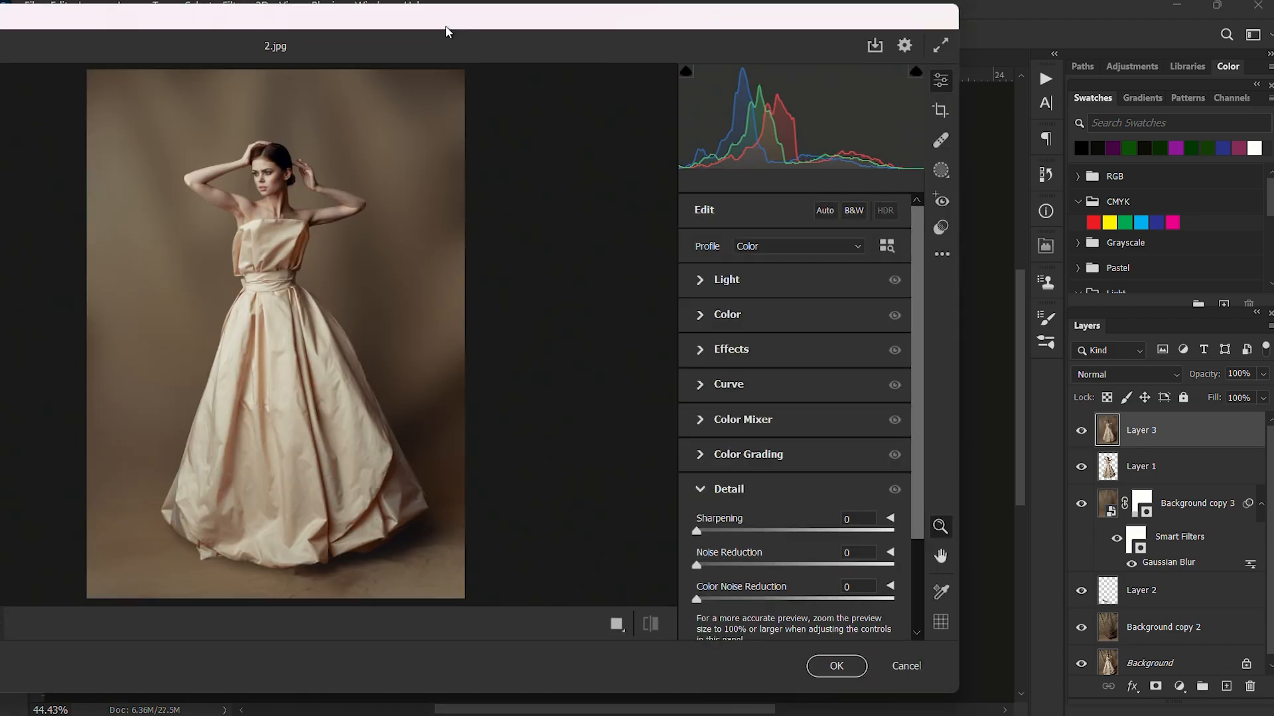
pyautogui.moveTo(448, 31); pyautogui.dragTo(642, 58)
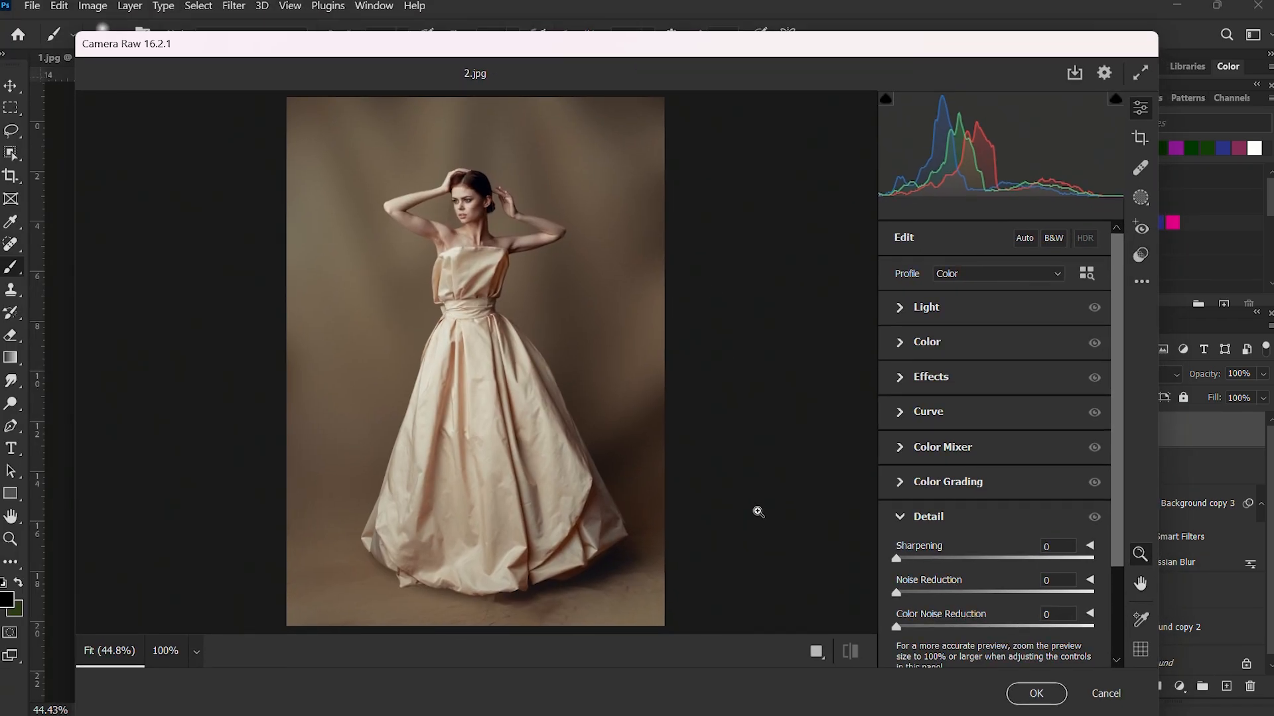
pyautogui.click(817, 652)
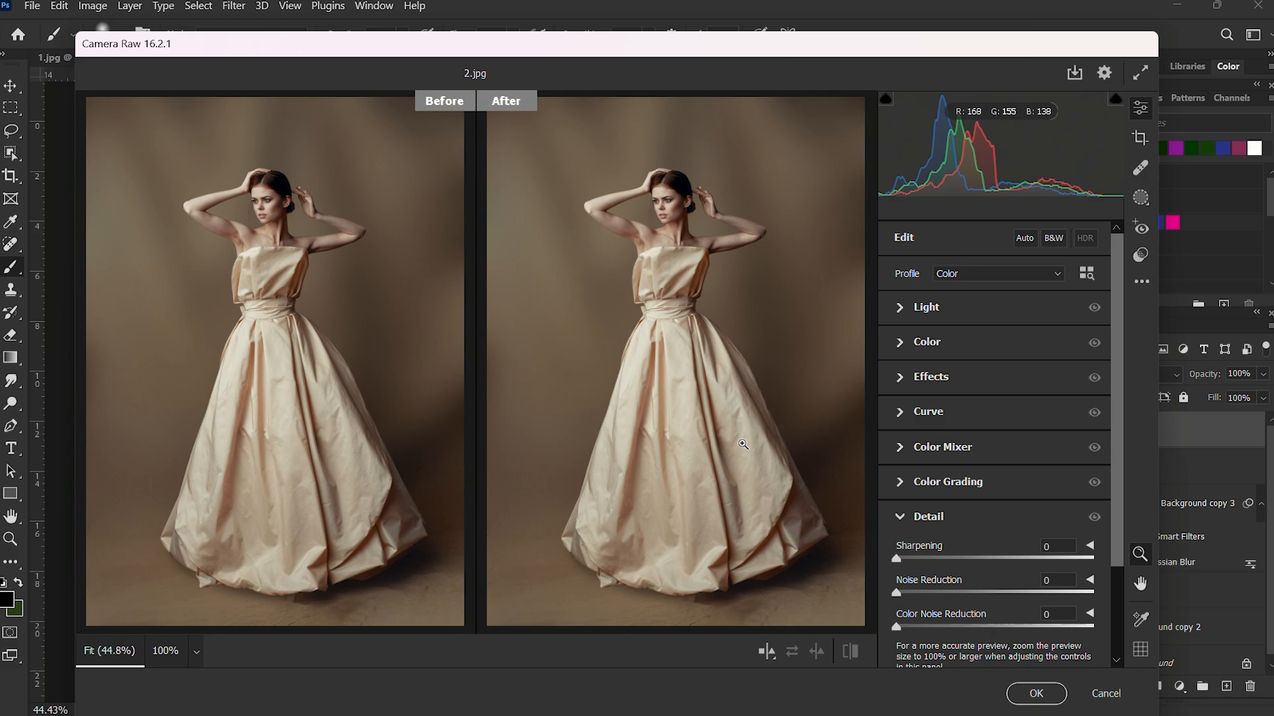
# In the Light settings, set Exposure to the automatic +0.41, Contrast to +8, Highlights to -8 and Shadows to -12.
pyautogui.click(901, 308)
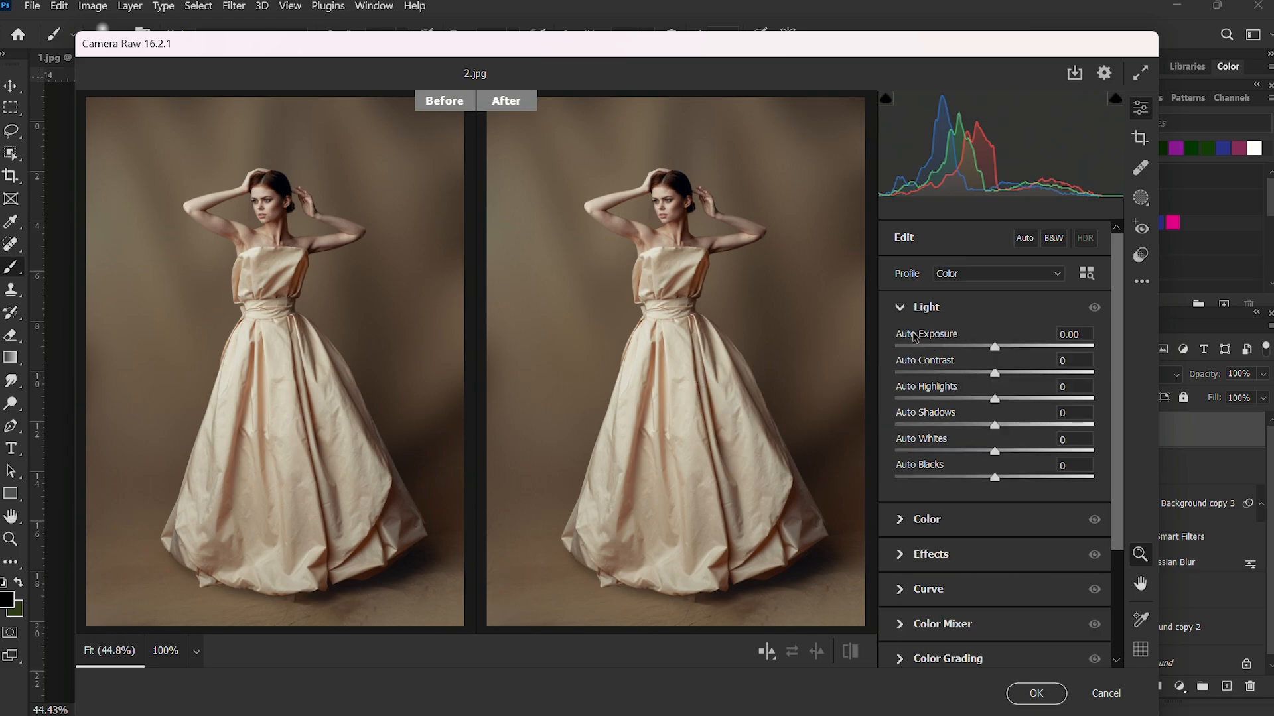
pyautogui.keyDown('shift'); pyautogui.doubleClick(915, 336); pyautogui.keyUp('shift')
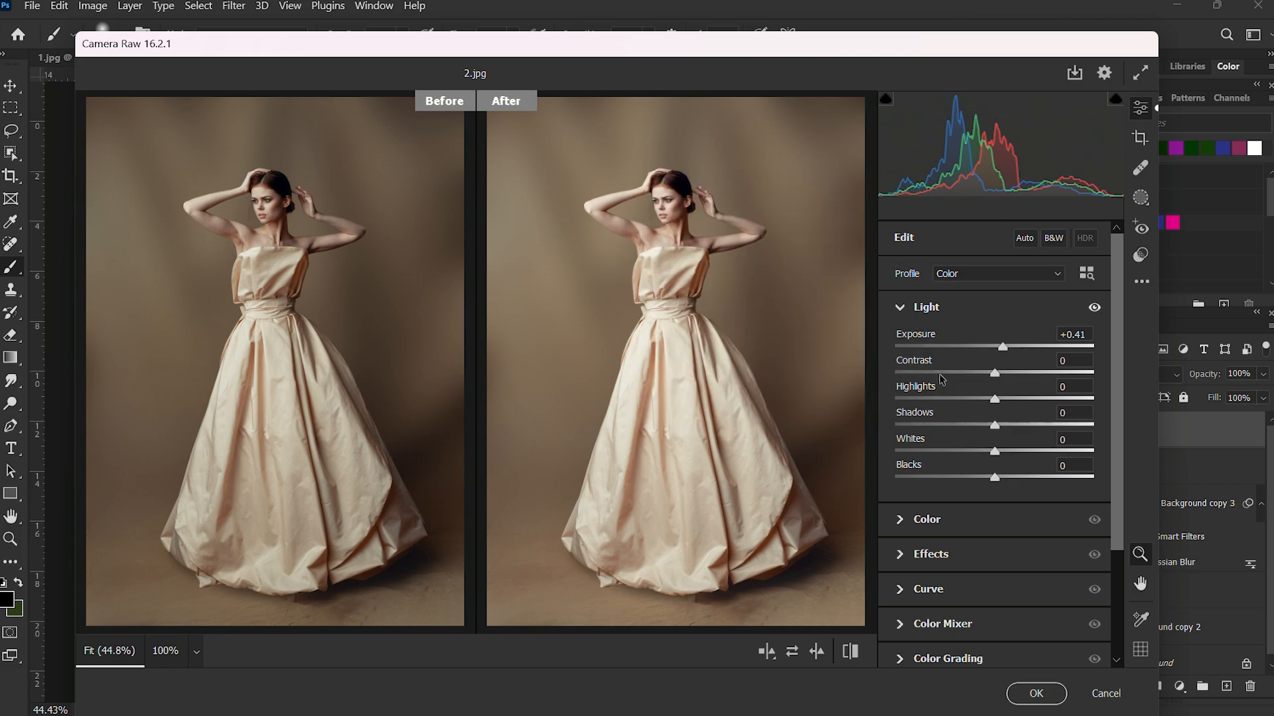
pyautogui.moveTo(995, 373); pyautogui.dragTo(1004, 377)
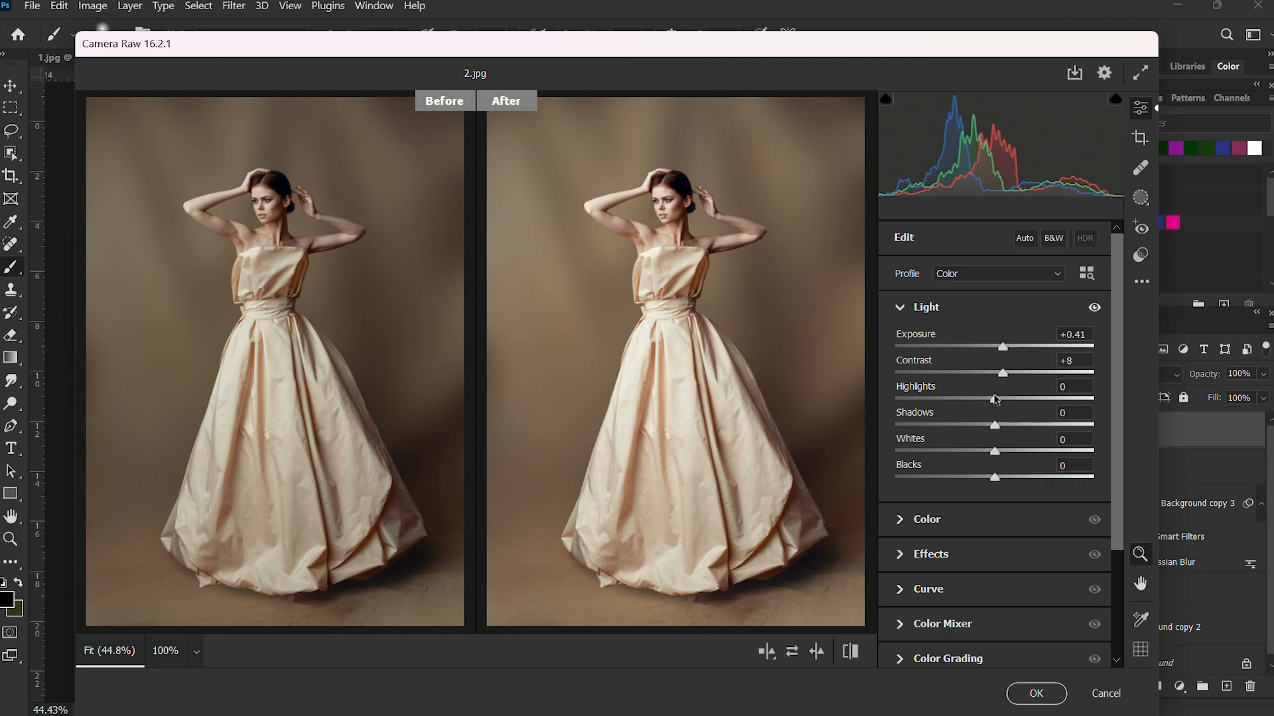
pyautogui.moveTo(995, 401); pyautogui.dragTo(983, 426)
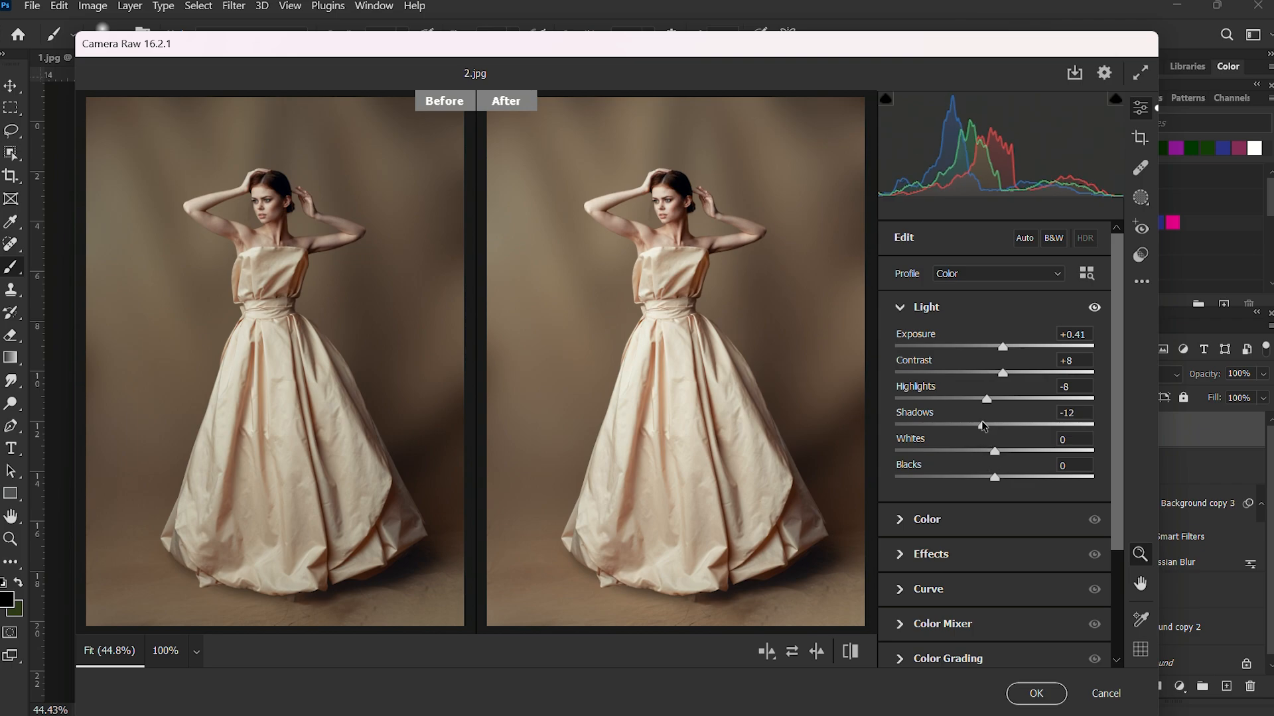
# In the Color settings, set Temperature to +5, Vibrance to +4 and Saturation to +4.
pyautogui.click(896, 522)
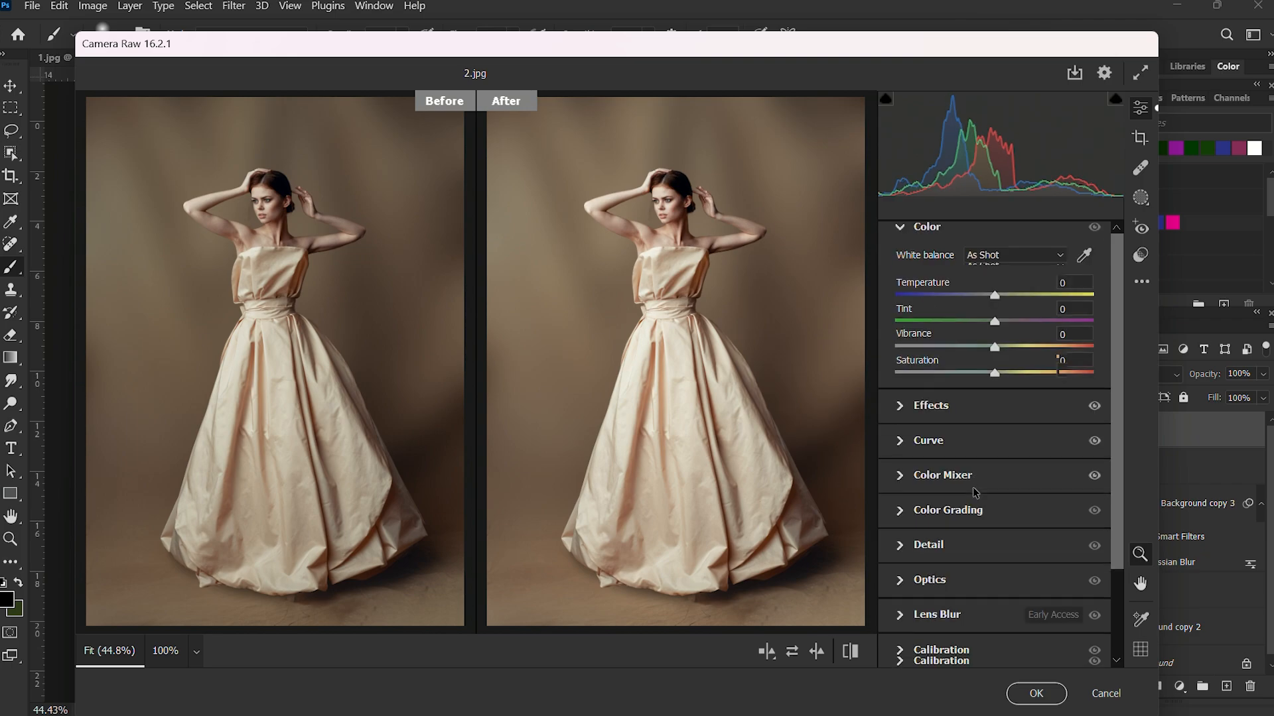
pyautogui.moveTo(997, 404); pyautogui.dragTo(1005, 411)
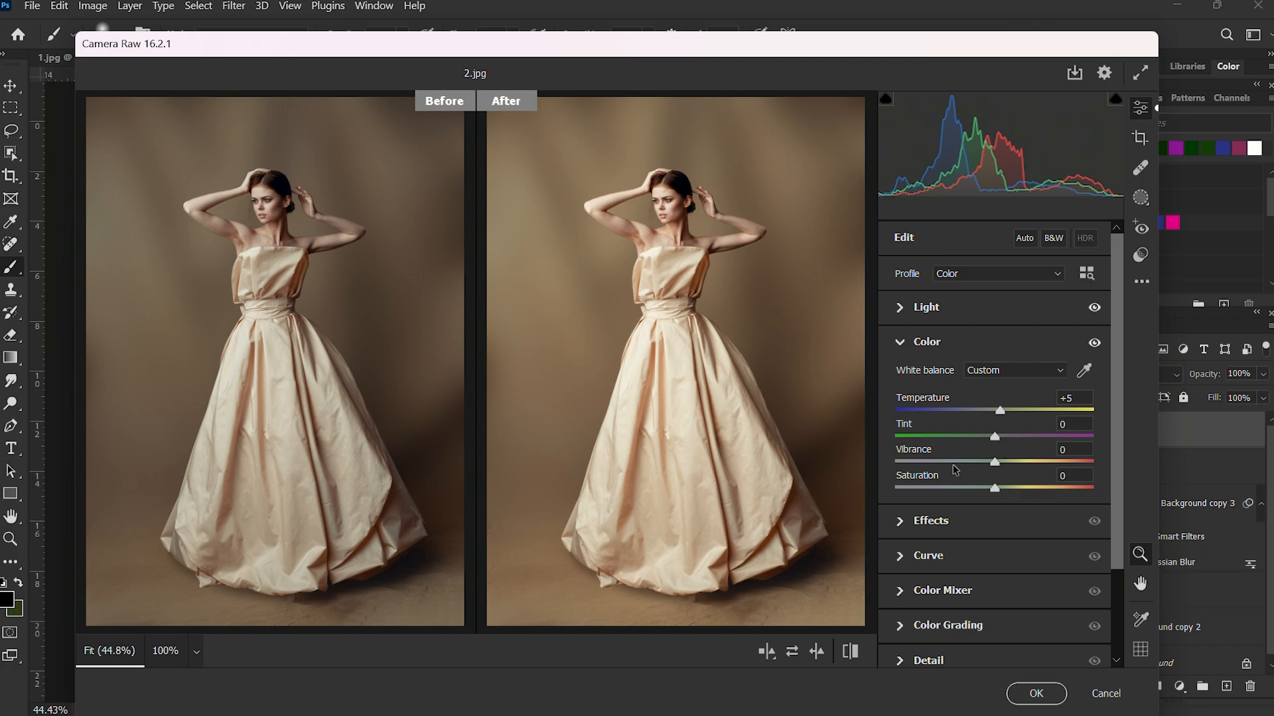
pyautogui.moveTo(997, 463); pyautogui.dragTo(1003, 489)
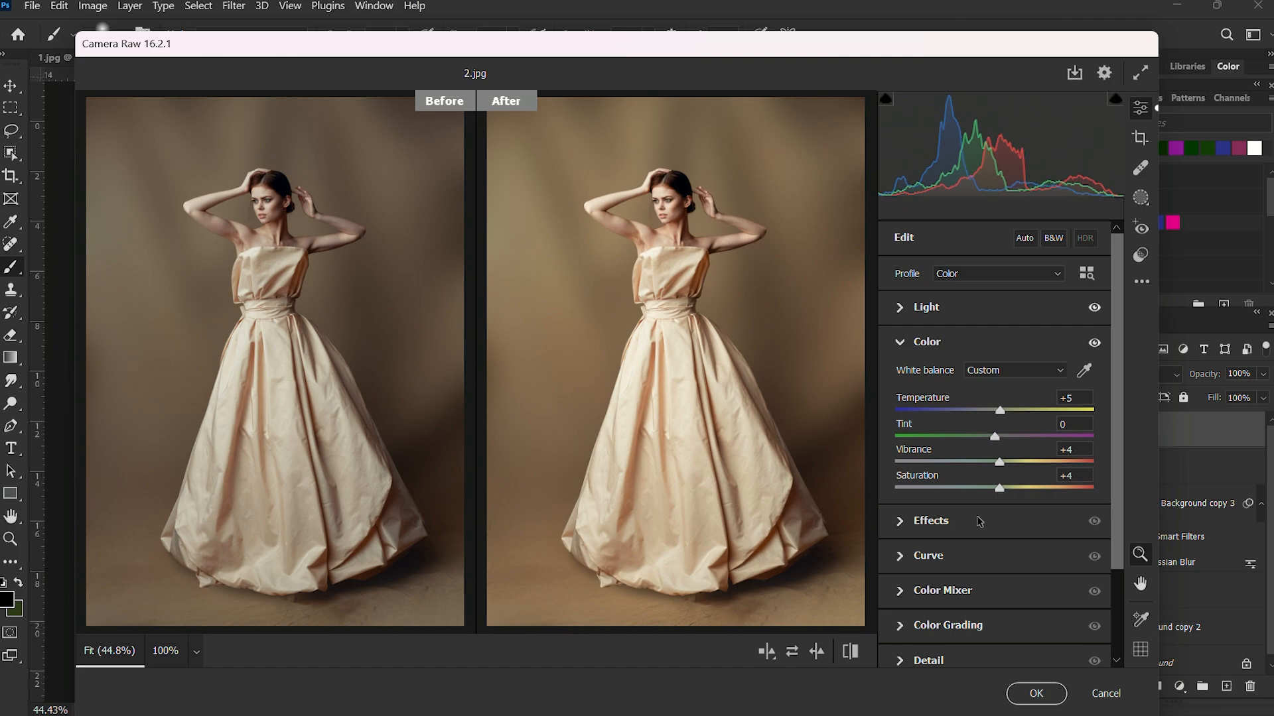
pyautogui.scroll(-2, 674, 350)
pyautogui.scroll(2, 568, 259)
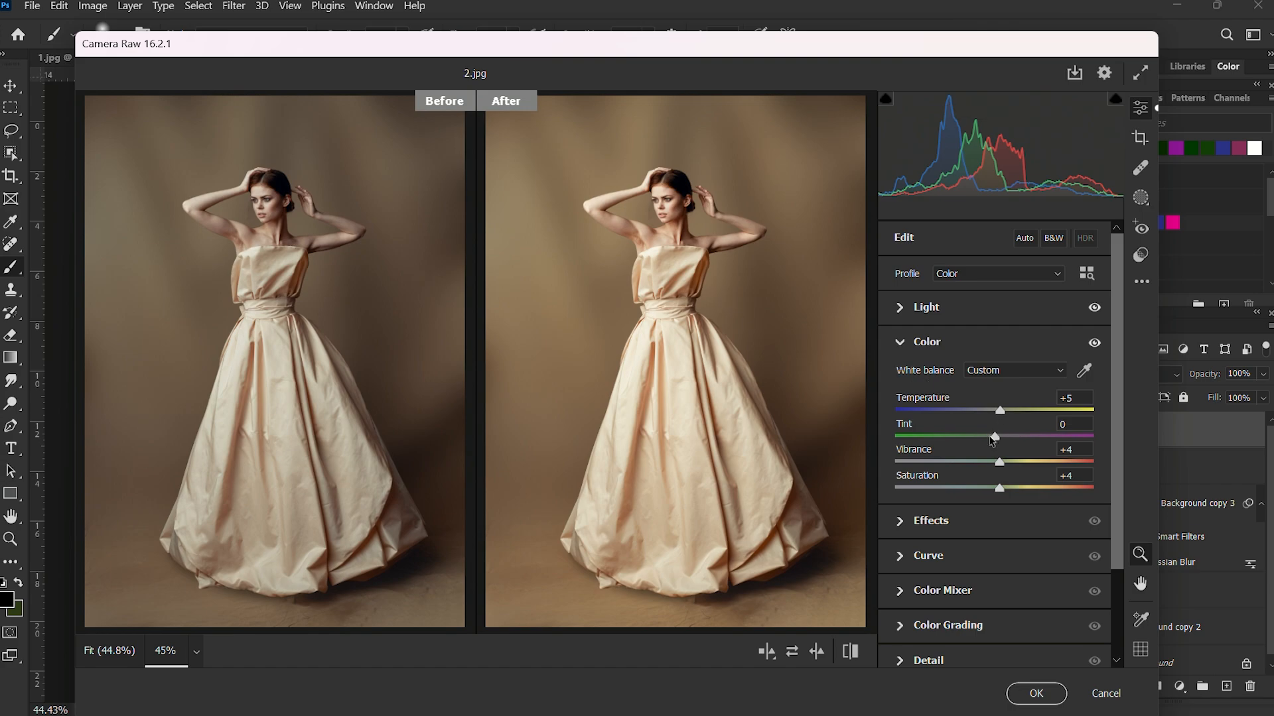
pyautogui.scroll(-3, 1015, 479)
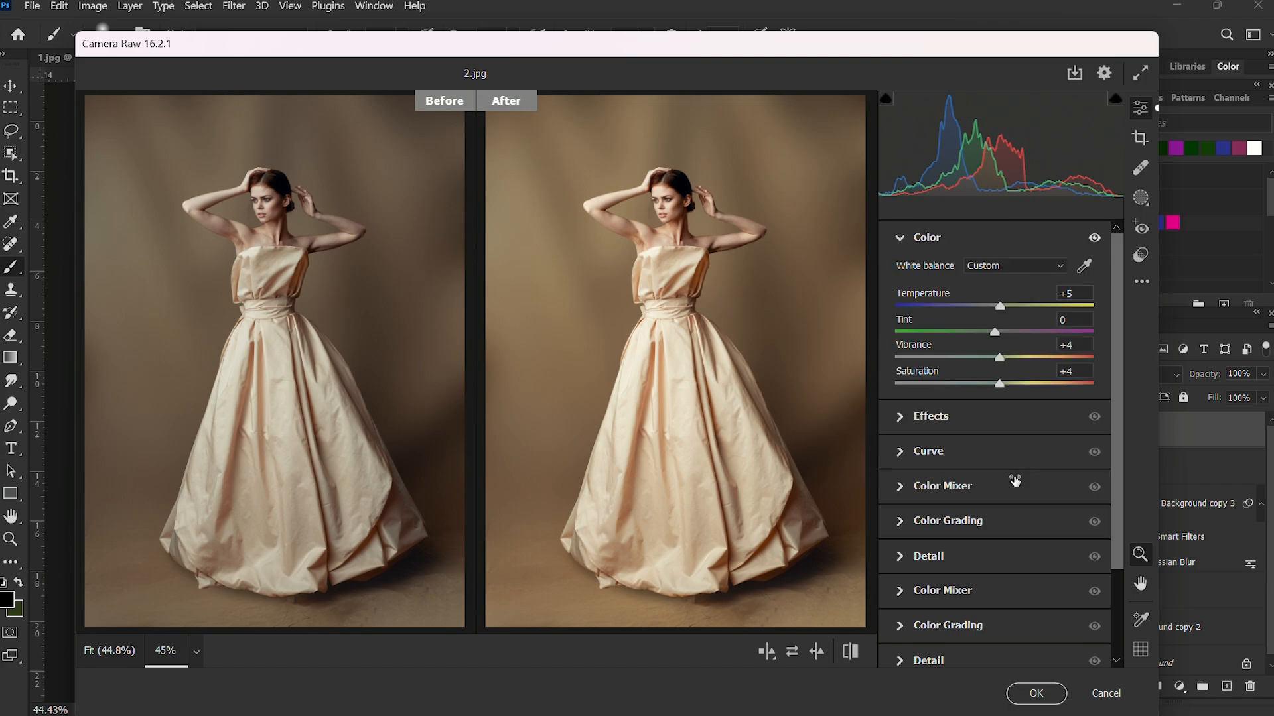
# In the Detail settings, set Sharpening to 8 and apply the Camera Raw adjustments to the merged layer.
pyautogui.click(897, 545)
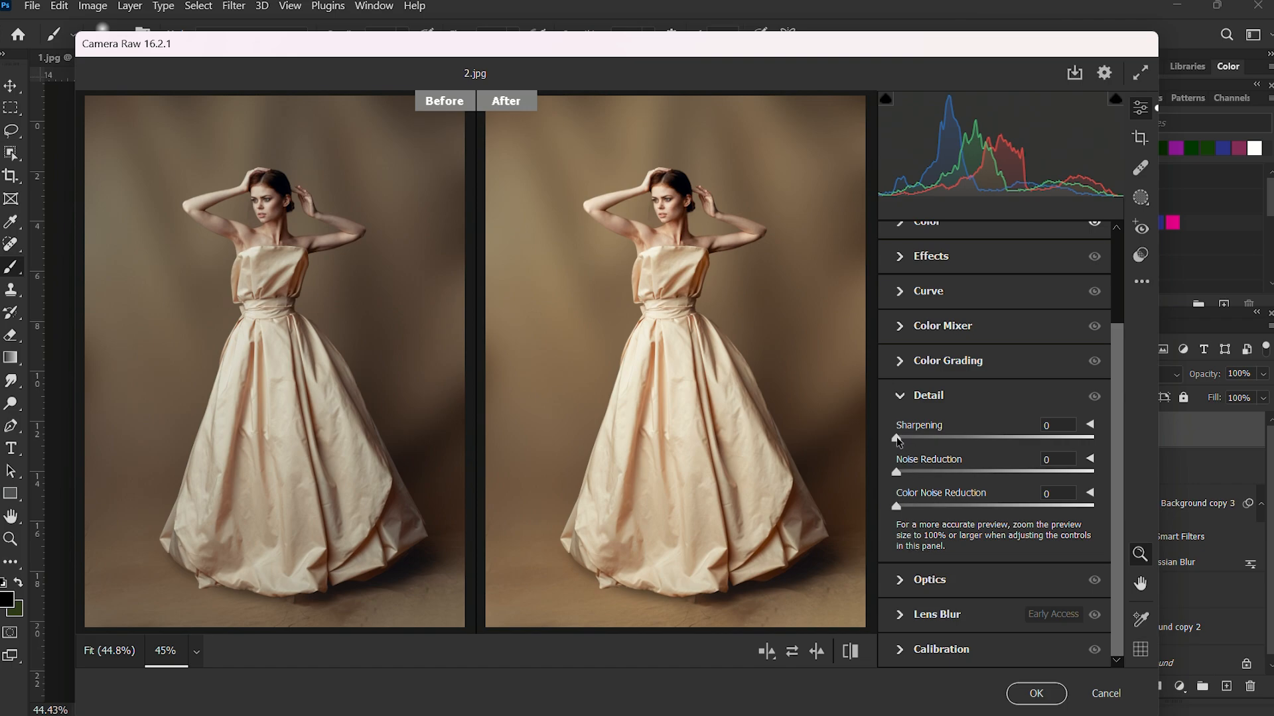
pyautogui.moveTo(897, 440); pyautogui.dragTo(907, 439)
pyautogui.click(1040, 689)
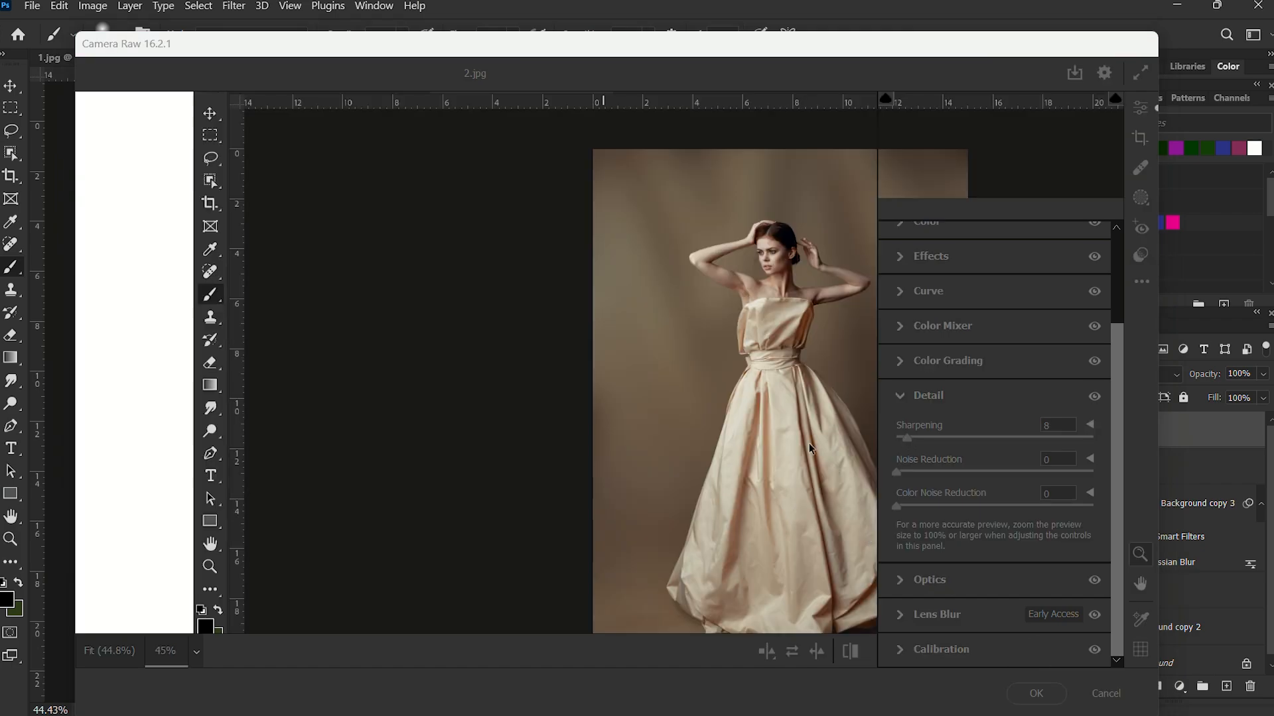
# Compare the image with and without the Camera Raw adjustments by toggling Layer 3's visibility, leaving the layer shown.
pyautogui.scroll(2, 504, 298)
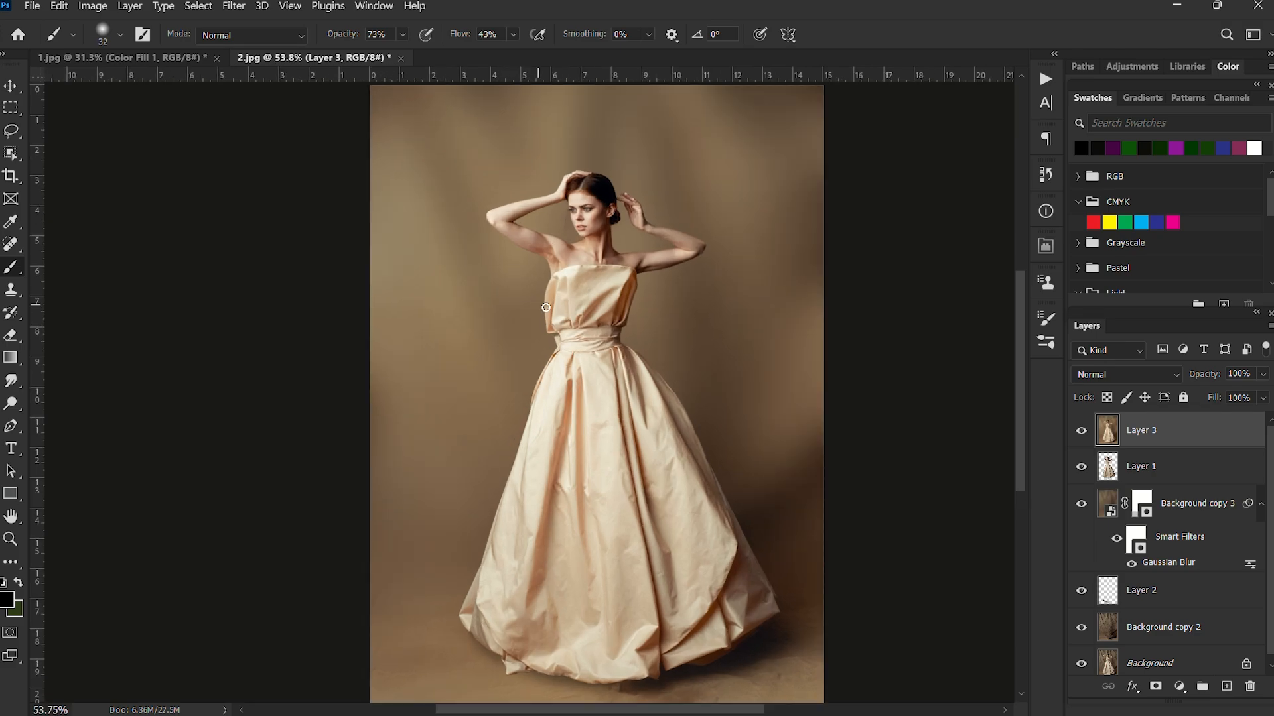
pyautogui.click(1081, 432)
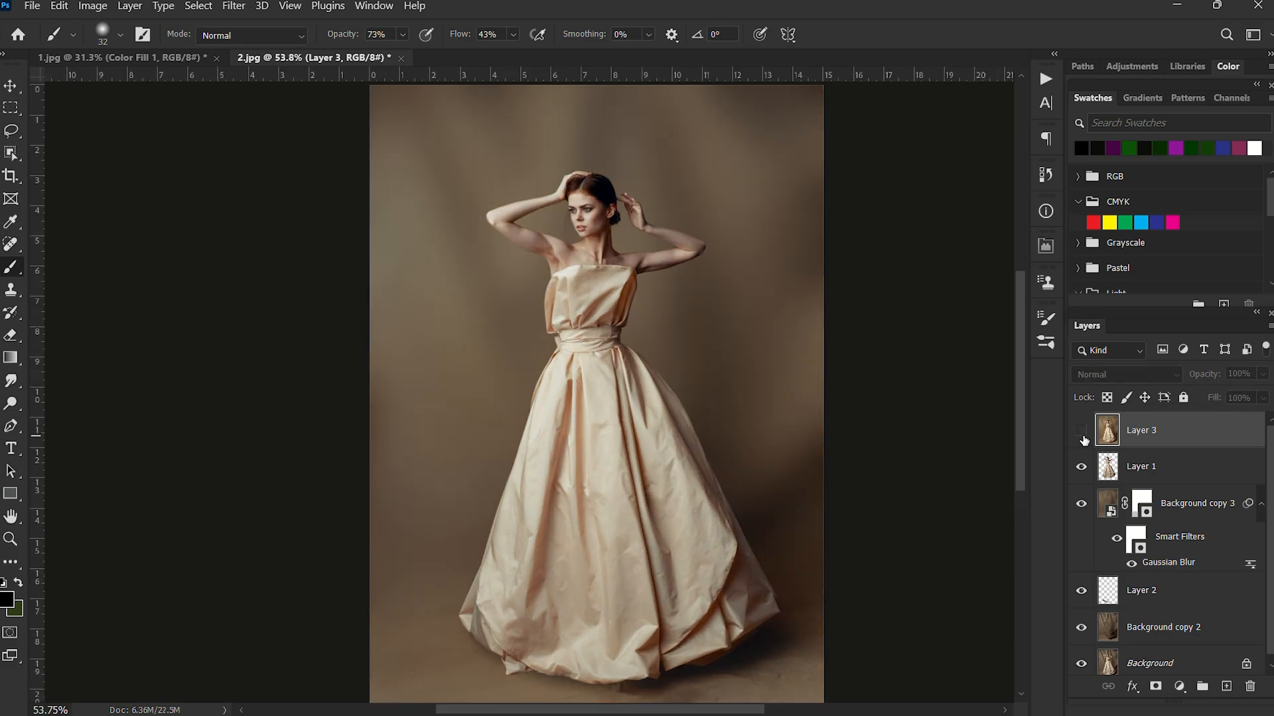
pyautogui.click(1082, 431)
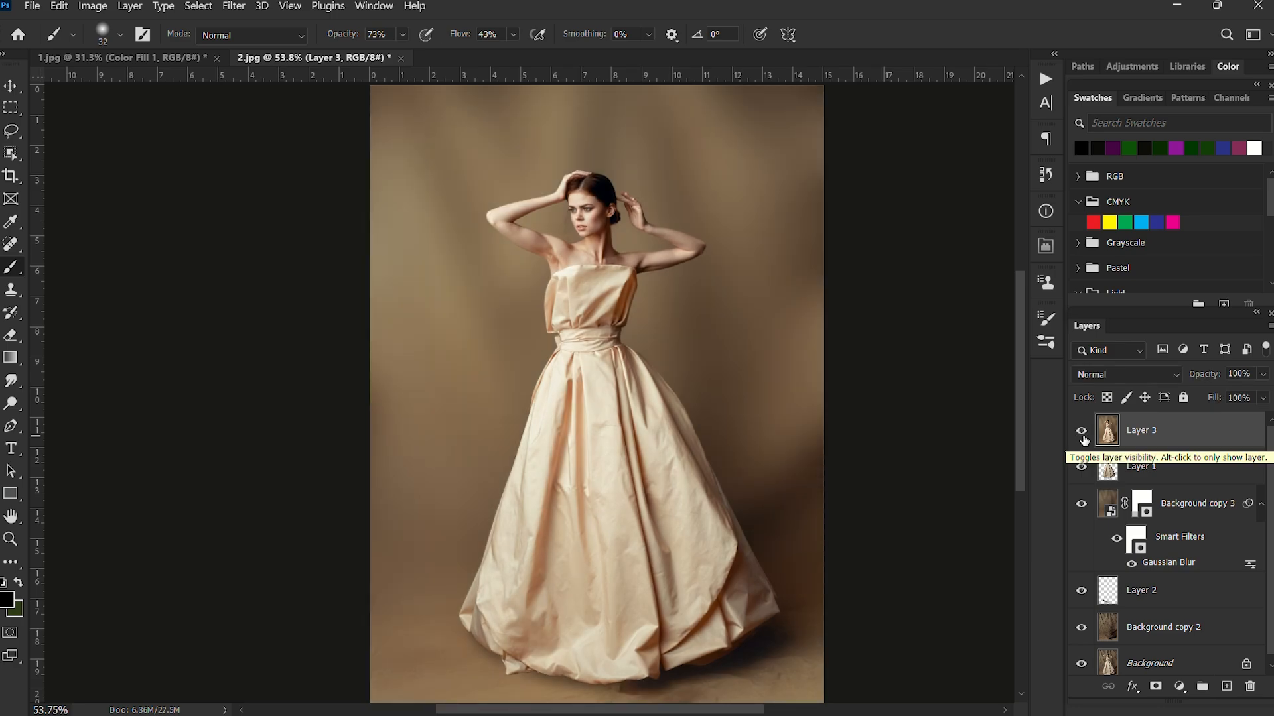
pyautogui.click(1082, 433)
pyautogui.click(1081, 431)
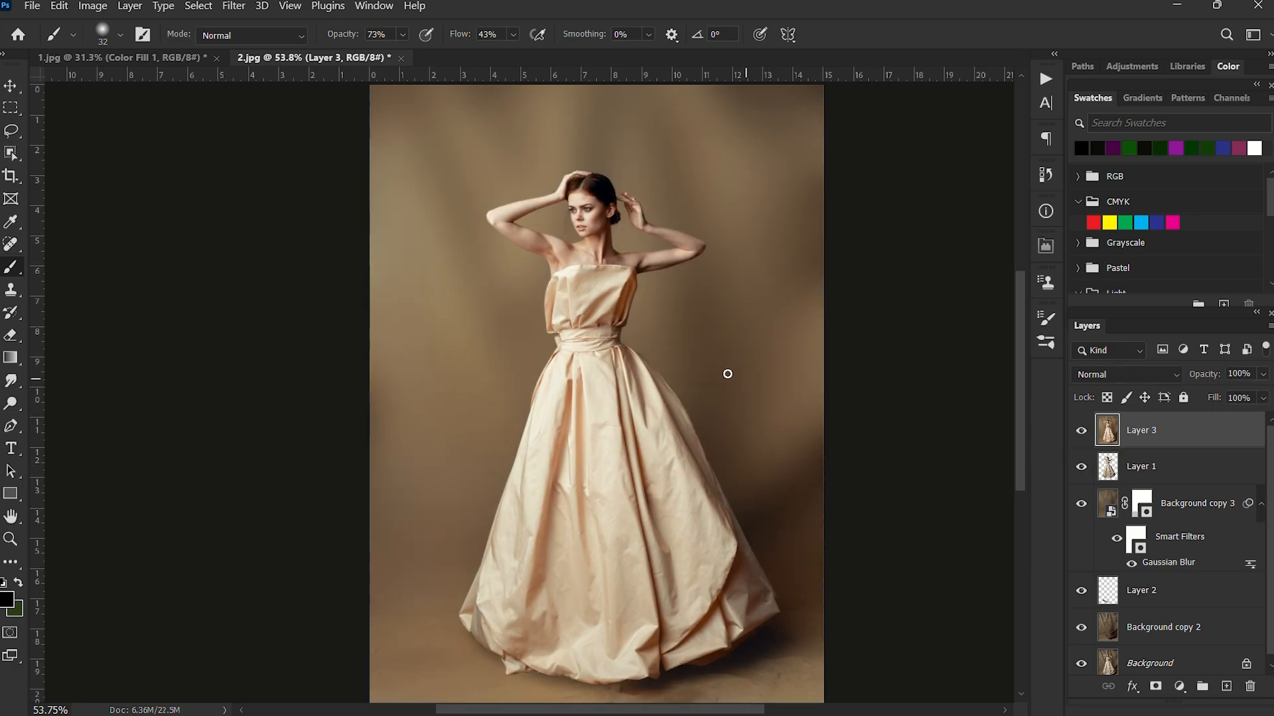
pyautogui.scroll(-2, 693, 367)
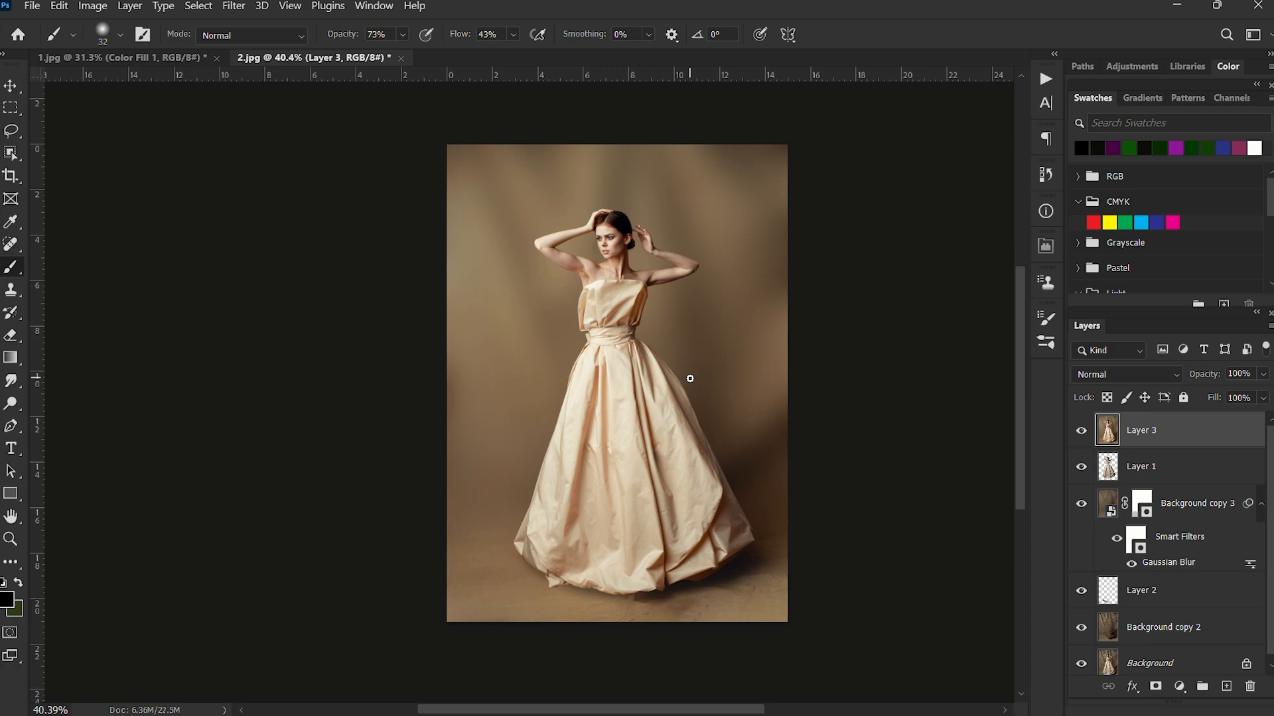
pyautogui.scroll(1, 702, 392)
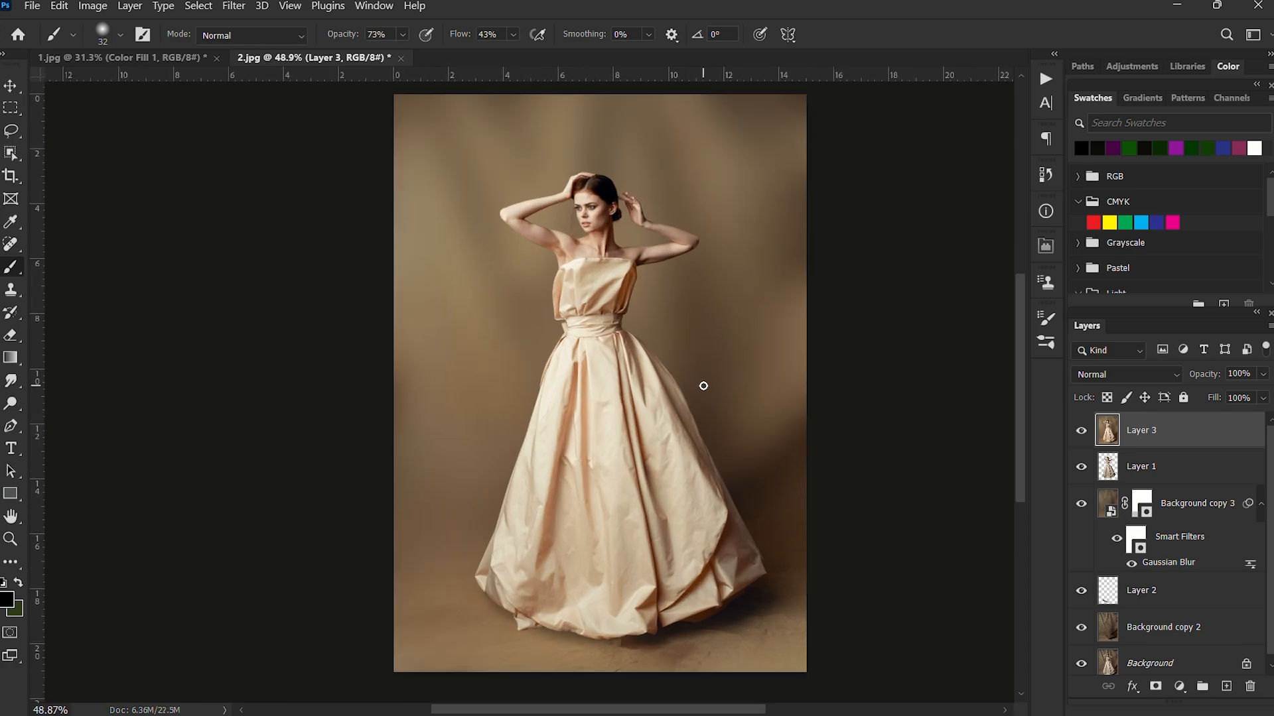